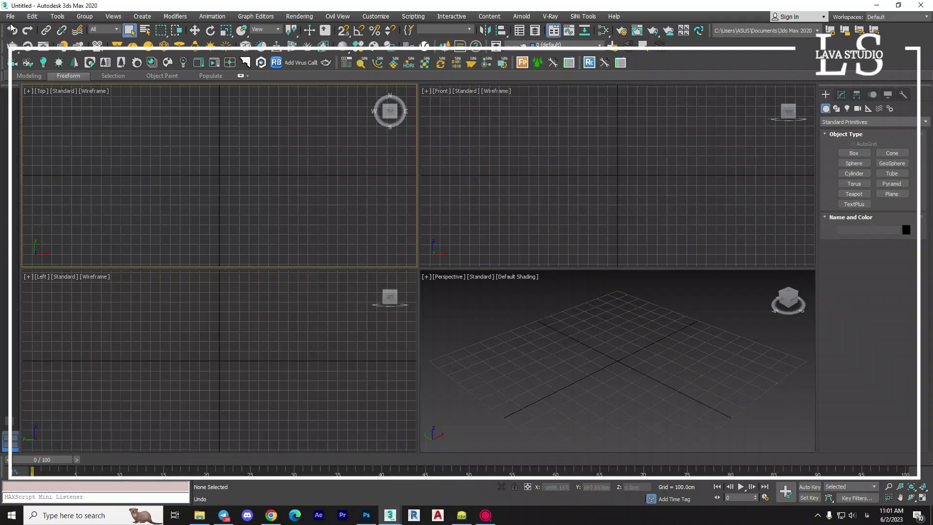
Open the radiator reference photo in the image viewer, then shrink it and pan to the fins
{"action": "left_click", "coordinate": [10, 16]}
{"action": "double_click", "coordinate": [303, 164]}
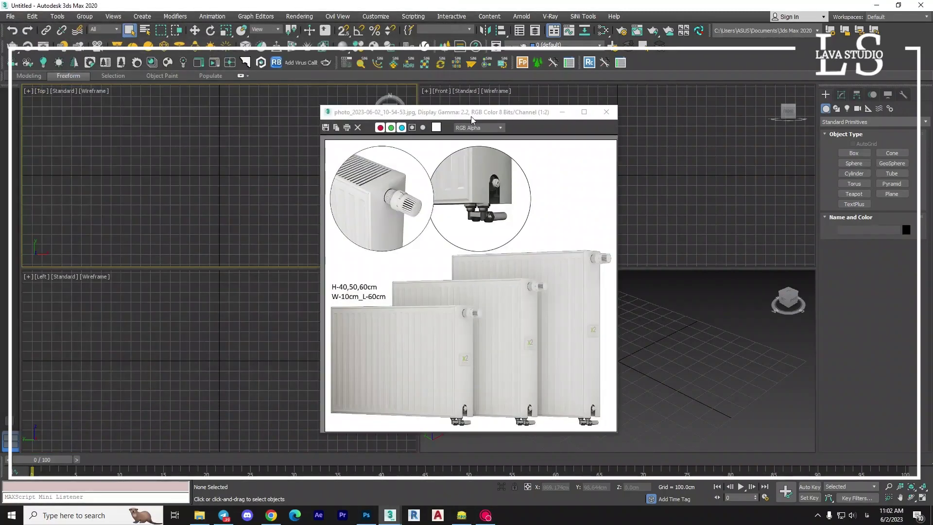
{"action": "left_click_drag", "start_coordinate": [471, 114], "coordinate": [206, 68]}
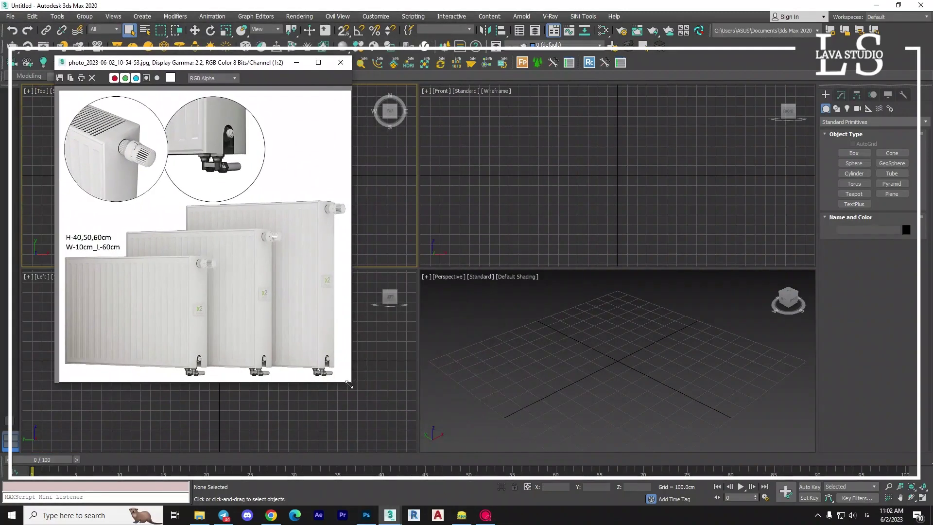
{"action": "left_click_drag", "start_coordinate": [349, 385], "coordinate": [233, 205]}
{"action": "mouse_move", "coordinate": [198, 192]}
{"action": "middle_mouse_down"}
{"action": "mouse_move", "coordinate": [151, 114]}
{"action": "mouse_move", "coordinate": [70, 122]}
{"action": "middle_mouse_up"}
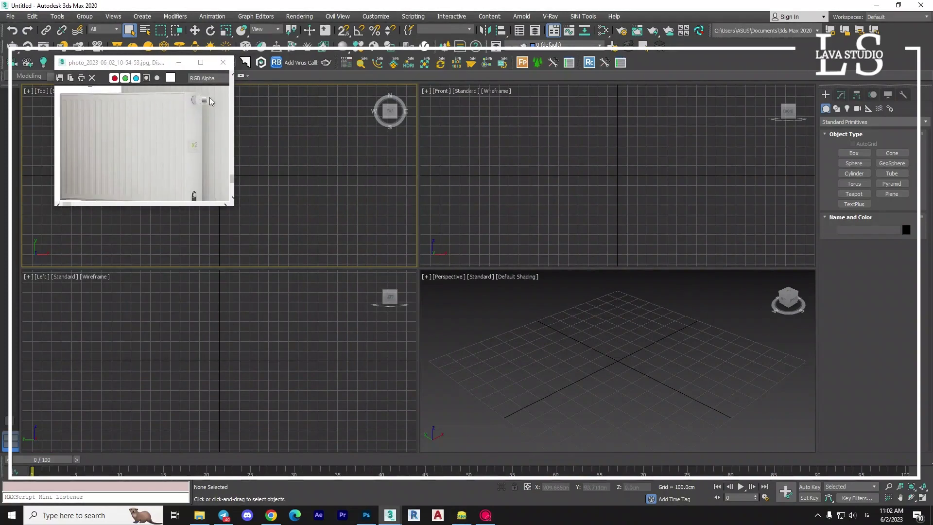
Switch the Perspective viewport to Top, toggle its grid, and maximize it with Alt+W
{"action": "left_click", "coordinate": [510, 339]}
{"action": "key", "text": "t"}
{"action": "key", "text": "g"}
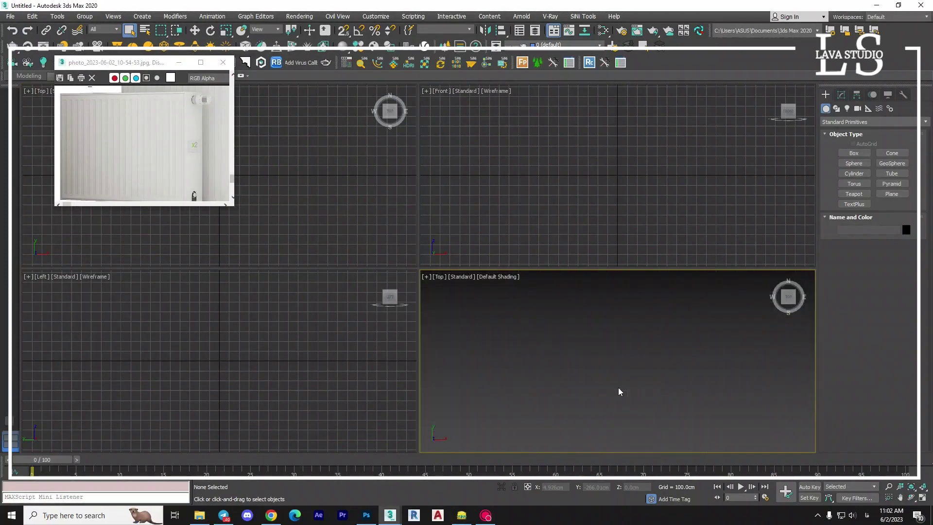
{"action": "key", "text": "alt+w"}
Draw a V-shaped line with a short flat bottom in the Top view using grid snap
{"action": "key", "text": "g"}
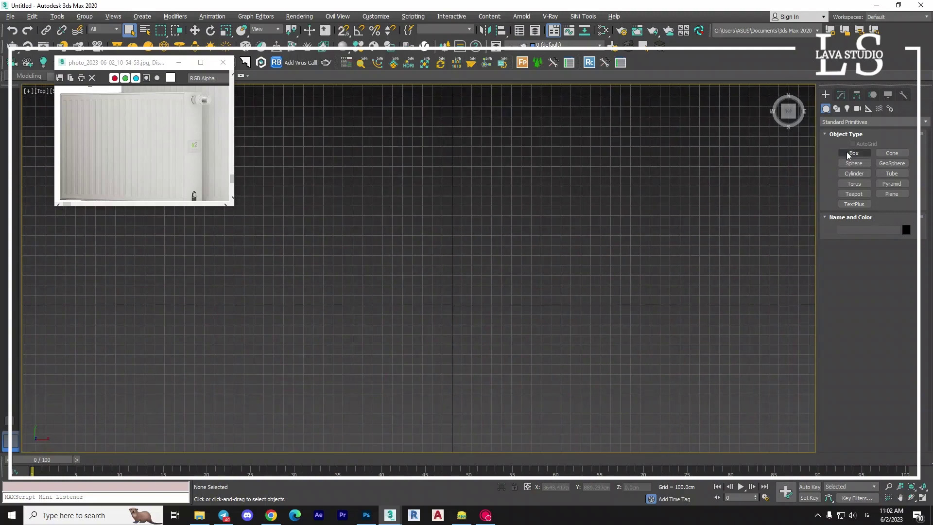
{"action": "left_click", "coordinate": [836, 109]}
{"action": "left_click", "coordinate": [854, 161]}
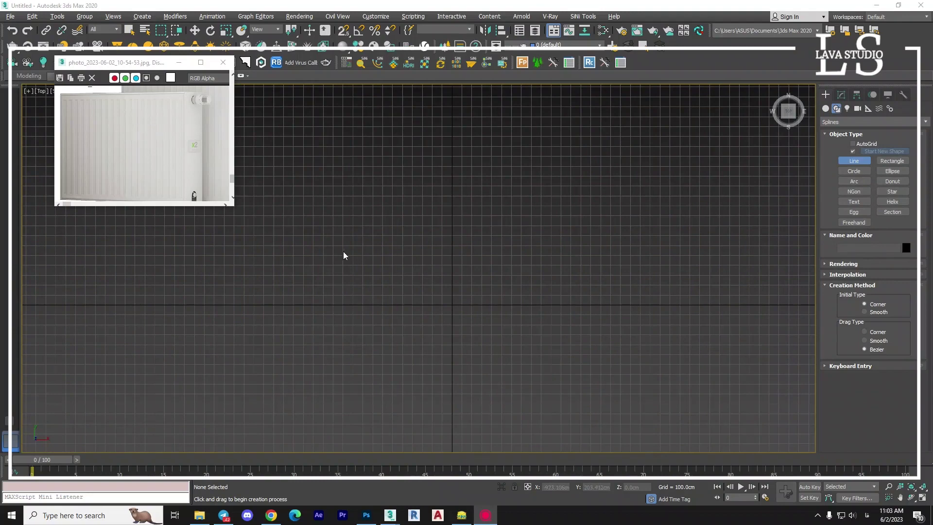
{"action": "scroll", "coordinate": [344, 255], "scroll_direction": "up", "scroll_amount": 5}
{"action": "key", "text": "s"}
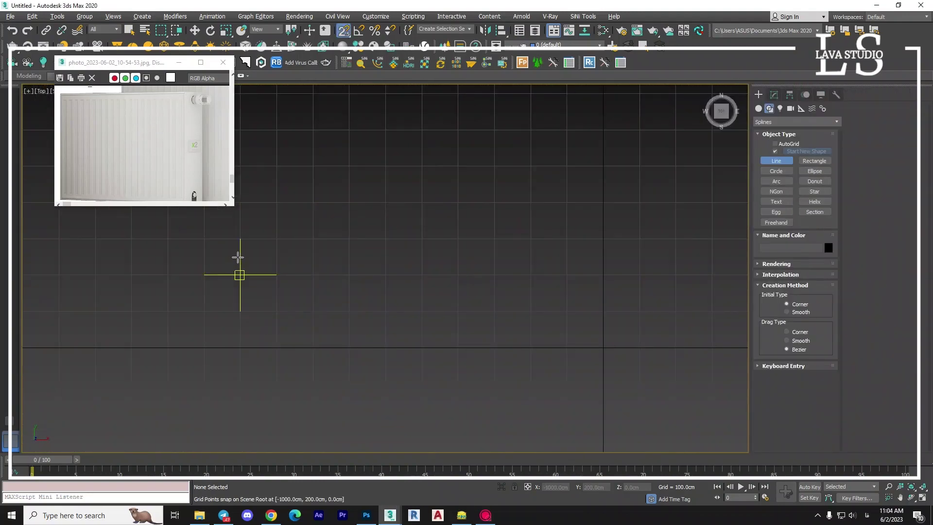
{"action": "left_click", "coordinate": [241, 275]}
{"action": "scroll", "coordinate": [274, 348], "scroll_direction": "up", "scroll_amount": 4}
{"action": "left_click", "coordinate": [241, 371]}
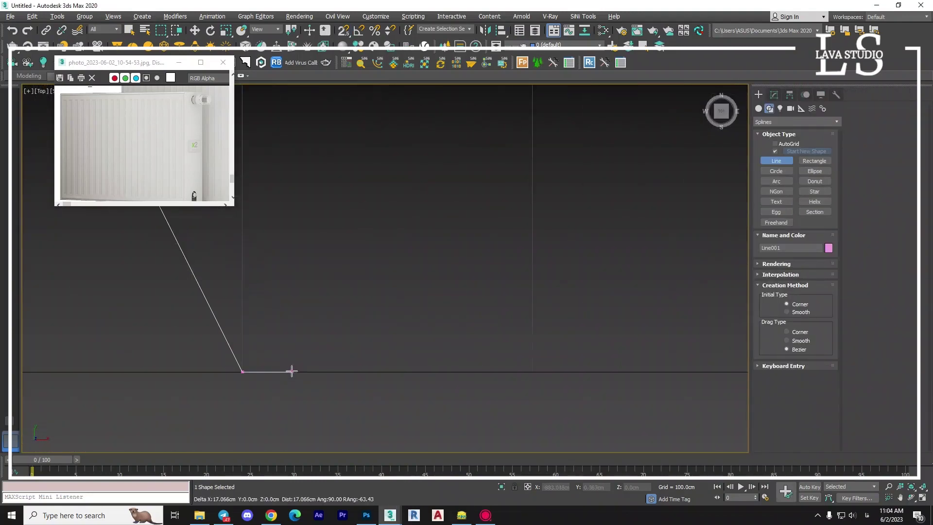
{"action": "left_click", "coordinate": [302, 390]}
{"action": "key", "text": "s"}
{"action": "key", "text": "s"}
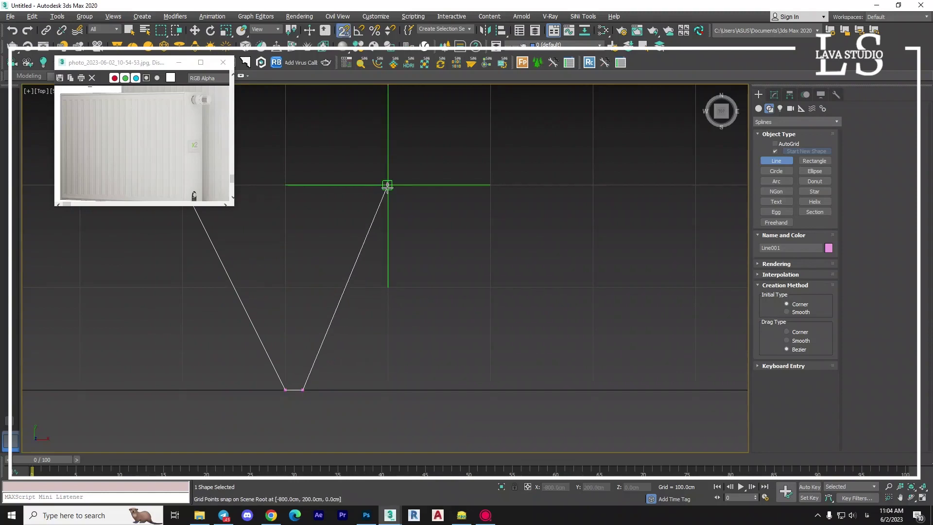
{"action": "left_click", "coordinate": [387, 185]}
Finish Line001 and open it for editing at Vertex level
{"action": "scroll", "coordinate": [394, 191], "scroll_direction": "up", "scroll_amount": 5}
{"action": "middle_click_drag", "start_coordinate": [390, 184], "coordinate": [380, 182]}
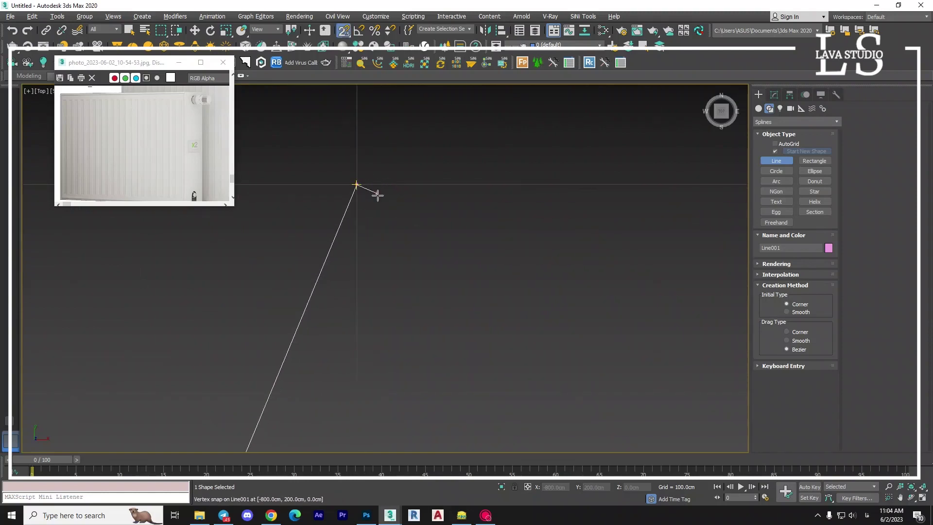
{"action": "key", "text": "s"}
{"action": "right_click", "coordinate": [389, 202]}
{"action": "scroll", "coordinate": [384, 228], "scroll_direction": "down", "scroll_amount": 4}
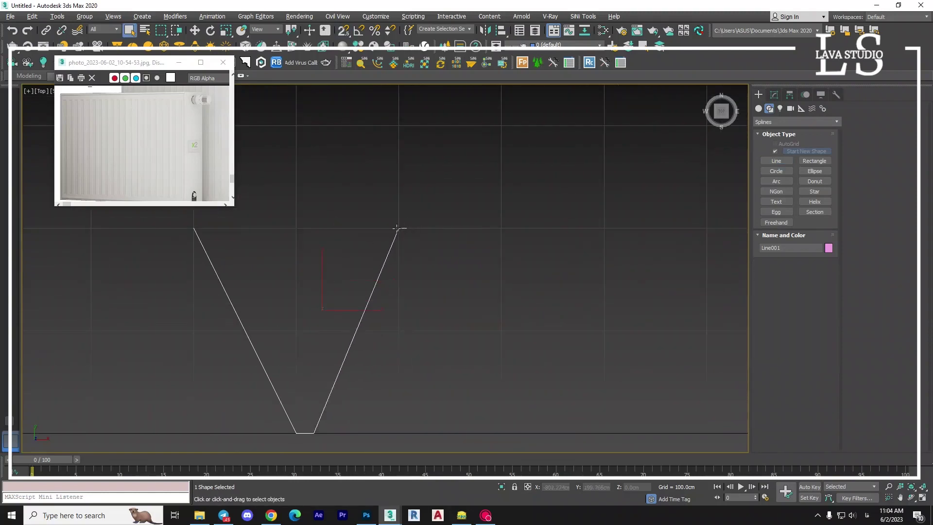
{"action": "right_click", "coordinate": [397, 228]}
{"action": "left_click", "coordinate": [435, 339]}
{"action": "scroll", "coordinate": [453, 361], "scroll_direction": "down", "scroll_amount": 2}
Select the whole V at Spline level and turn on vertex snapping for moving it
{"action": "scroll", "coordinate": [463, 252], "scroll_direction": "up", "scroll_amount": 5}
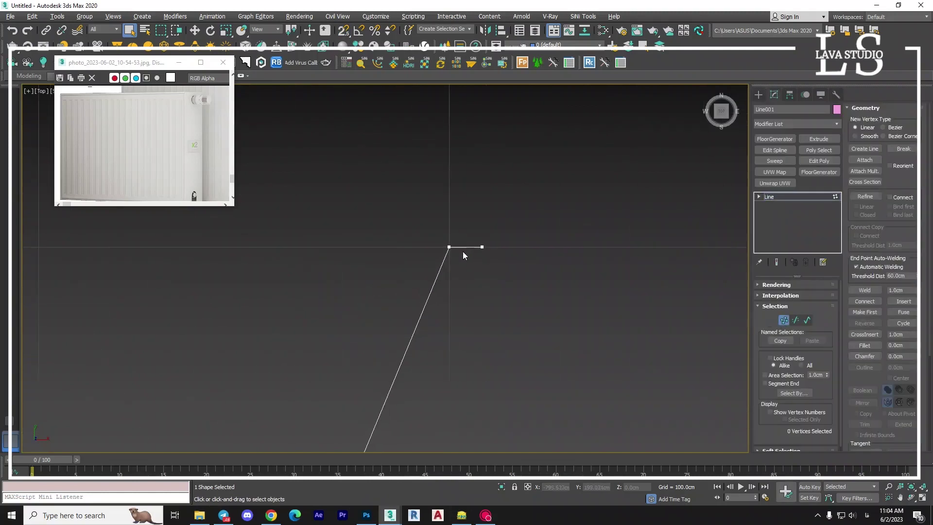
{"action": "scroll", "coordinate": [474, 311], "scroll_direction": "down", "scroll_amount": 2}
{"action": "scroll", "coordinate": [443, 294], "scroll_direction": "down", "scroll_amount": 3}
{"action": "key", "text": "ctrl+a"}
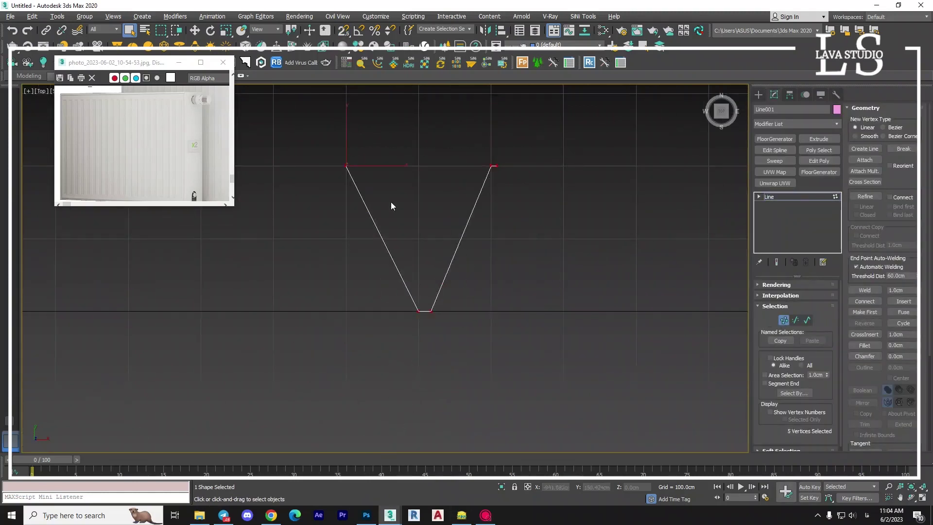
{"action": "middle_click_drag", "start_coordinate": [415, 212], "coordinate": [373, 254]}
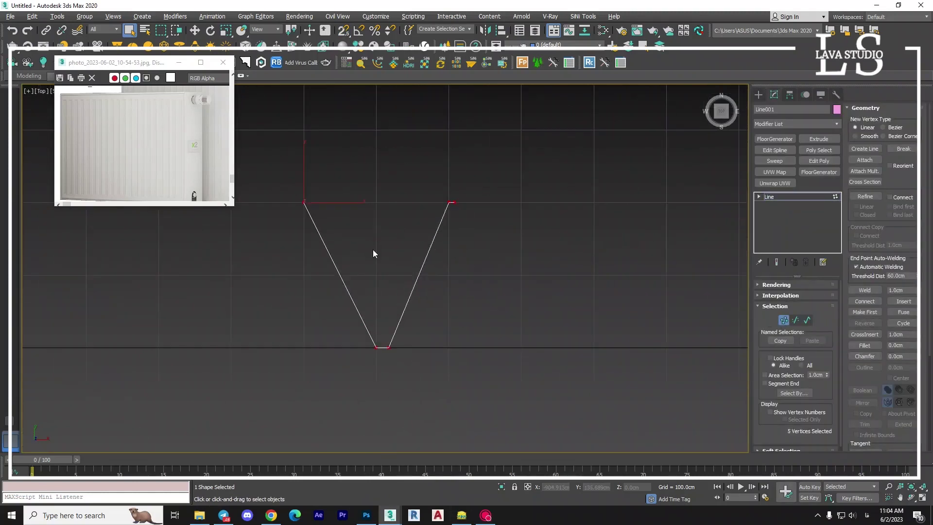
{"action": "left_click", "coordinate": [808, 320]}
{"action": "middle_click_drag", "start_coordinate": [441, 255], "coordinate": [427, 281]}
{"action": "key", "text": "w"}
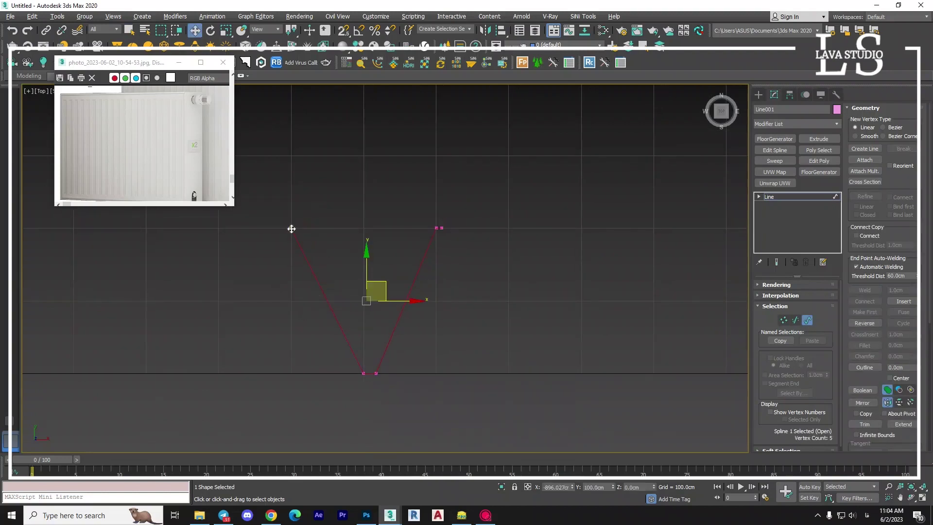
{"action": "key", "text": "s"}
{"action": "left_click_drag", "start_coordinate": [291, 228], "coordinate": [439, 228]}
{"action": "scroll", "coordinate": [427, 267], "scroll_direction": "up", "scroll_amount": 3}
{"action": "scroll", "coordinate": [395, 252], "scroll_direction": "down", "scroll_amount": 2}
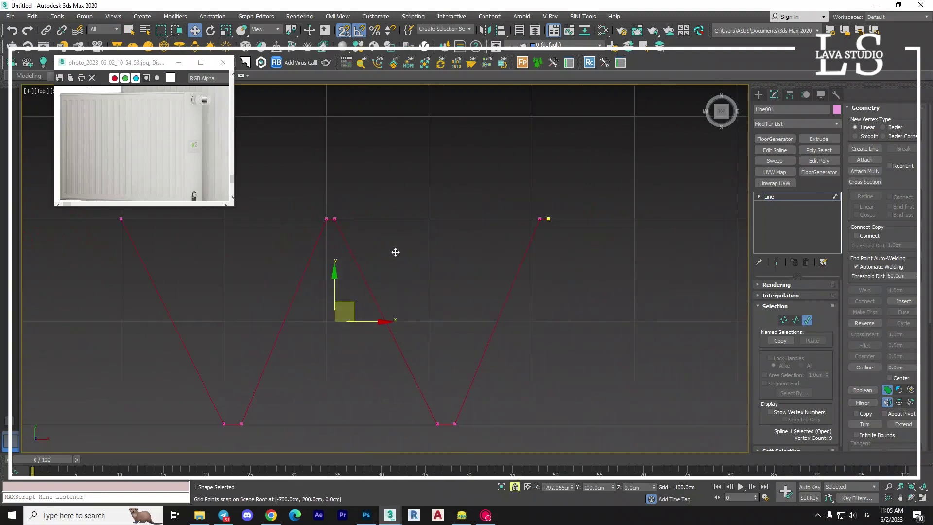
{"action": "left_click_drag", "start_coordinate": [342, 223], "coordinate": [408, 254]}
{"action": "right_click", "coordinate": [408, 255]}
{"action": "middle_click_drag", "start_coordinate": [408, 255], "coordinate": [455, 266]}
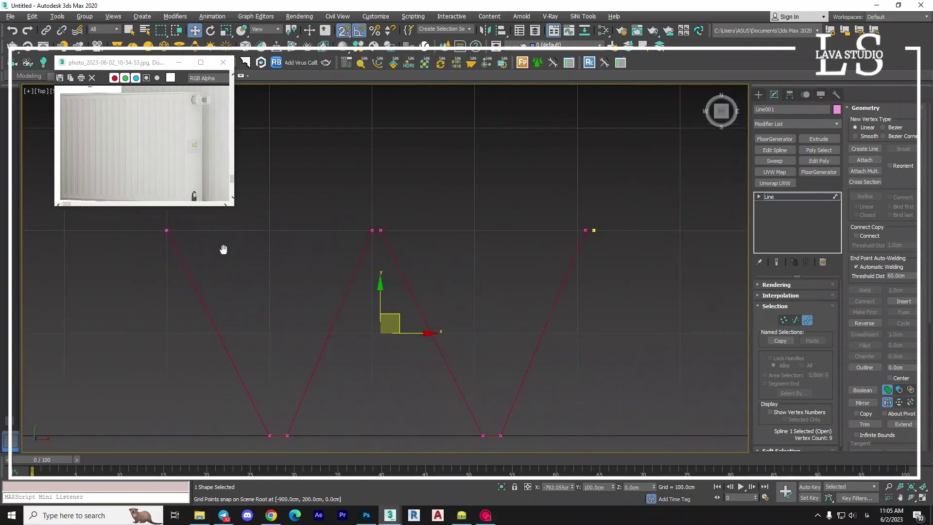
Shift-copy the V twice onto its right end, giving three joined V shapes
{"action": "left_click_drag", "start_coordinate": [170, 237], "coordinate": [602, 231], "text": "shift"}
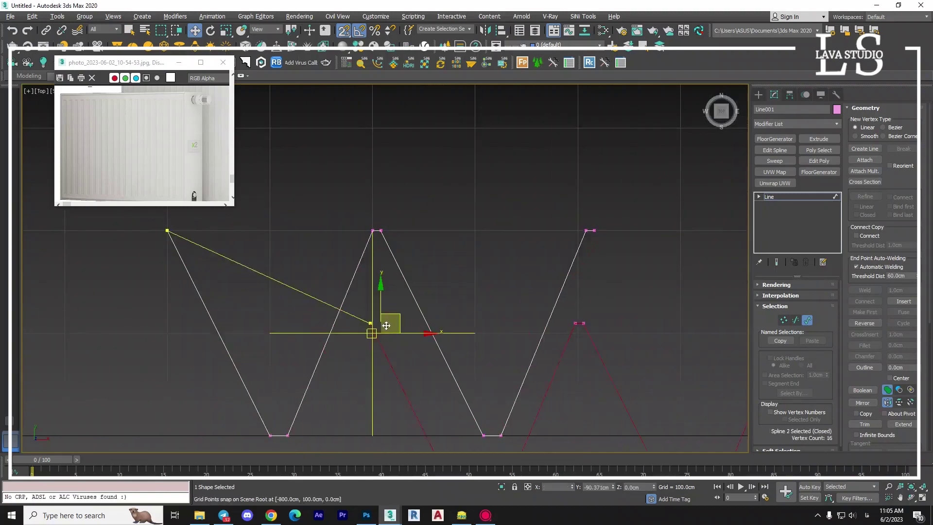
{"action": "scroll", "coordinate": [200, 270], "scroll_direction": "down", "scroll_amount": 3}
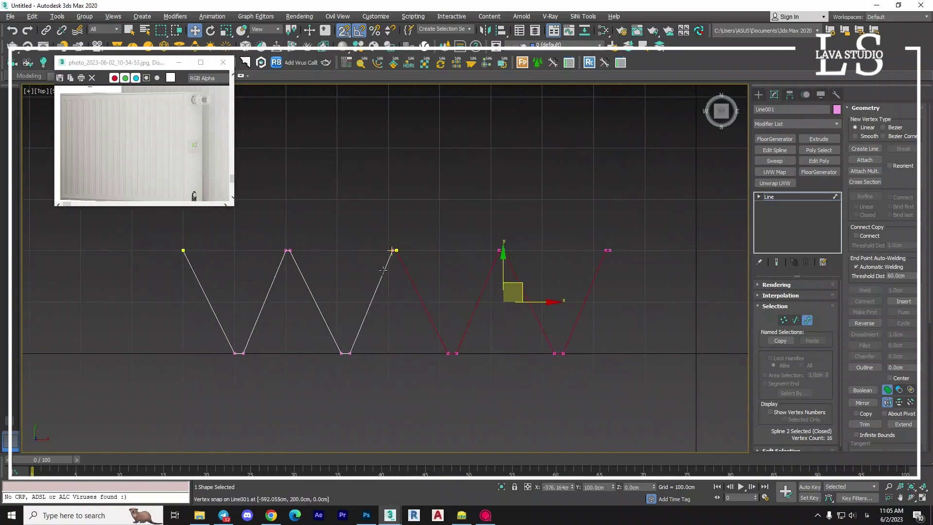
{"action": "left_click_drag", "start_coordinate": [183, 251], "coordinate": [609, 250], "text": "shift"}
{"action": "scroll", "coordinate": [178, 311], "scroll_direction": "down", "scroll_amount": 2}
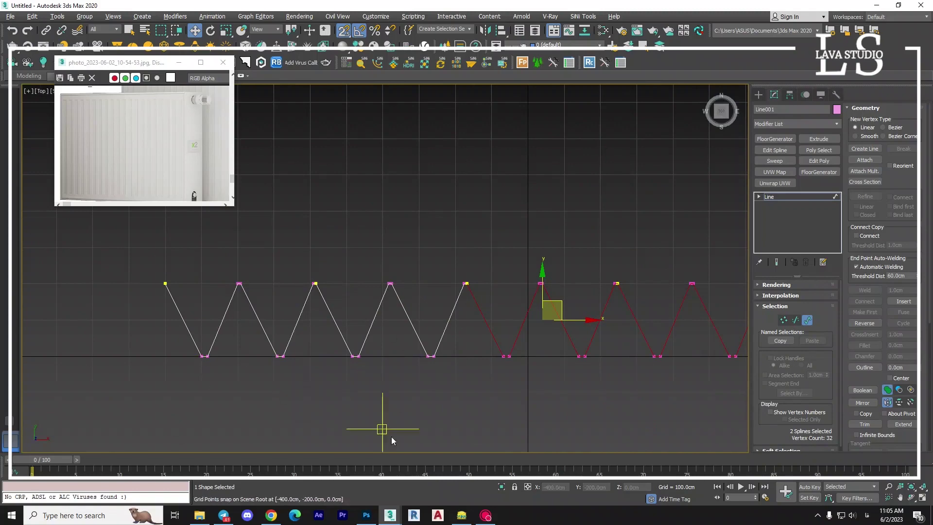
{"action": "middle_click_drag", "start_coordinate": [603, 407], "coordinate": [433, 392]}
{"action": "scroll", "coordinate": [576, 302], "scroll_direction": "down", "scroll_amount": 2}
Copy all V shapes onto the right end to lengthen the zigzag, undoing extra copies
{"action": "key", "text": "ctrl+a"}
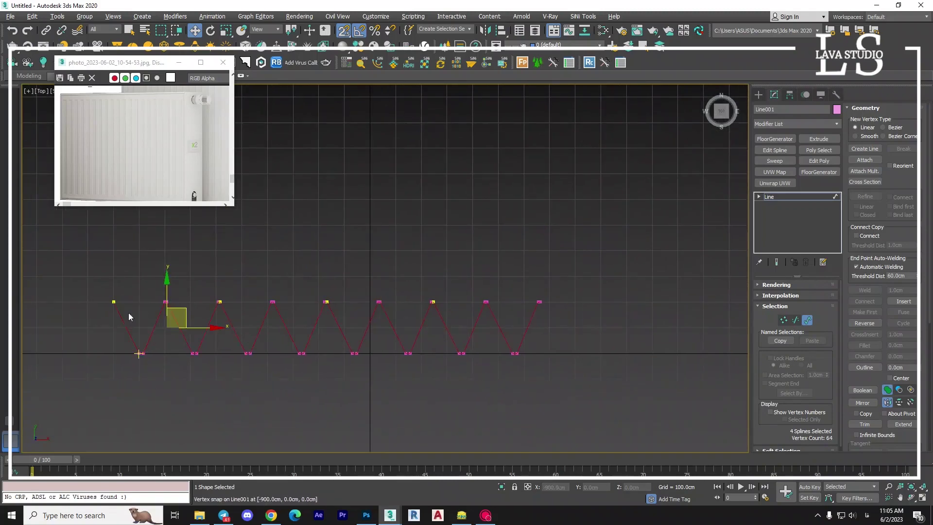
{"action": "mouse_move", "coordinate": [114, 303]}
{"action": "left_mouse_down", "text": "shift"}
{"action": "mouse_move", "coordinate": [546, 387]}
{"action": "mouse_move", "coordinate": [539, 302]}
{"action": "left_mouse_up", "text": "shift"}
{"action": "scroll", "coordinate": [540, 311], "scroll_direction": "up", "scroll_amount": 4}
{"action": "middle_click_drag", "start_coordinate": [497, 366], "coordinate": [459, 326]}
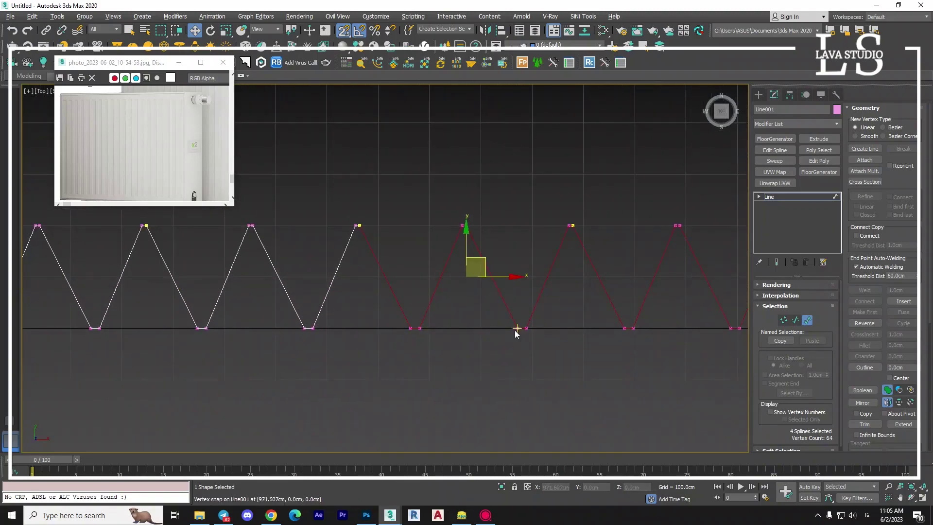
{"action": "scroll", "coordinate": [627, 304], "scroll_direction": "down", "scroll_amount": 2}
{"action": "key", "text": "ctrl+z"}
{"action": "key", "text": "ctrl+z"}
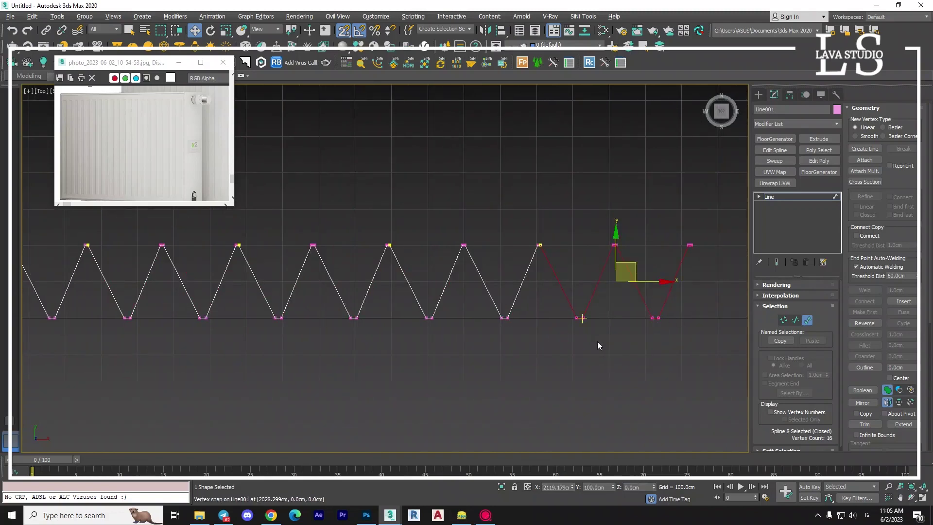
{"action": "key", "text": "ctrl+z"}
{"action": "scroll", "coordinate": [559, 282], "scroll_direction": "up", "scroll_amount": 4}
{"action": "left_click", "coordinate": [541, 285]}
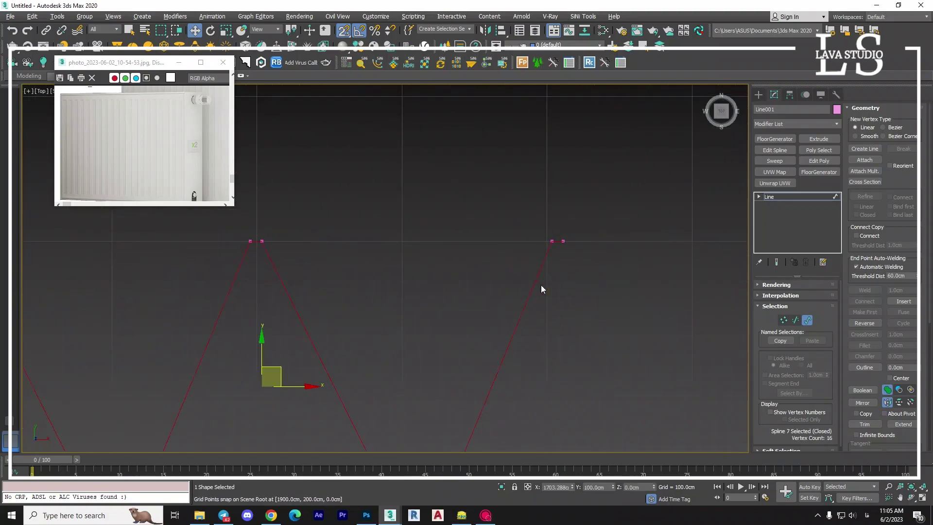
Select all zigzag vertices and convert them to Corner type
{"action": "left_click", "coordinate": [783, 320]}
{"action": "left_click_drag", "start_coordinate": [540, 226], "coordinate": [569, 303]}
{"action": "left_click_drag", "start_coordinate": [586, 239], "coordinate": [532, 248]}
{"action": "scroll", "coordinate": [535, 194], "scroll_direction": "down", "scroll_amount": 2}
{"action": "left_click_drag", "start_coordinate": [630, 181], "coordinate": [438, 394]}
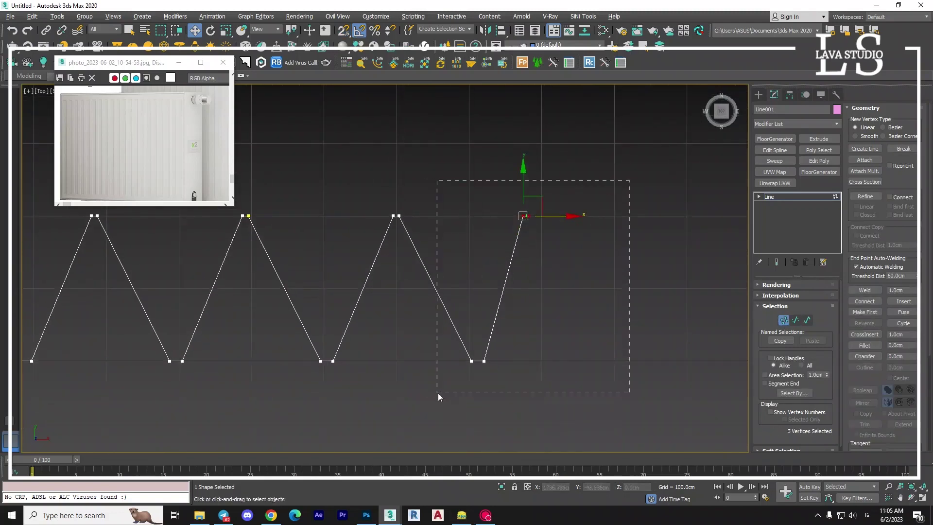
{"action": "left_click_drag", "start_coordinate": [533, 361], "coordinate": [506, 360]}
{"action": "scroll", "coordinate": [486, 360], "scroll_direction": "down", "scroll_amount": 3}
{"action": "left_click_drag", "start_coordinate": [588, 261], "coordinate": [142, 390]}
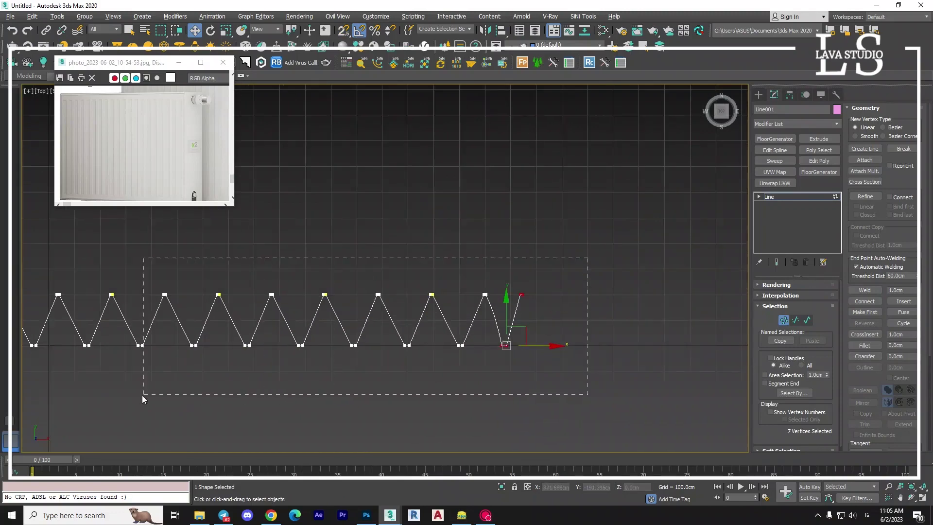
{"action": "scroll", "coordinate": [142, 390], "scroll_direction": "down", "scroll_amount": 2}
{"action": "right_click", "coordinate": [161, 360]}
{"action": "left_click", "coordinate": [146, 305]}
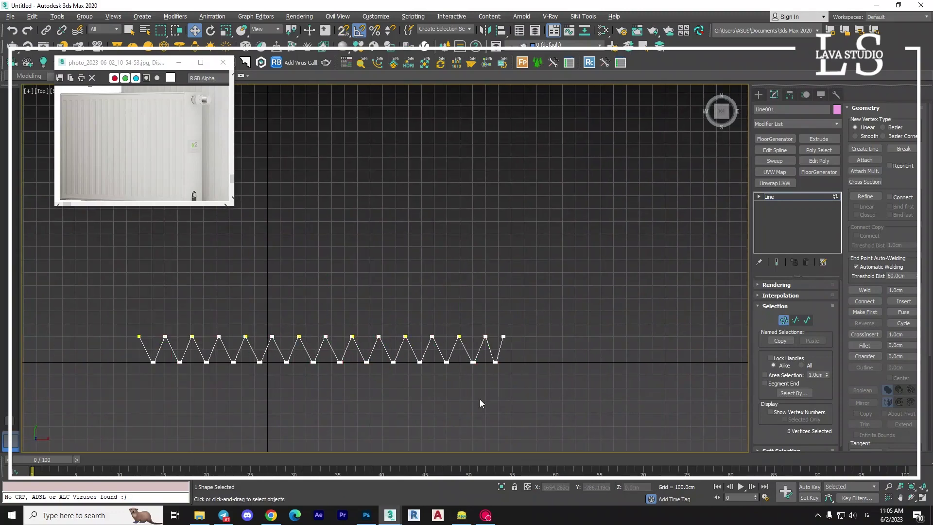
Move the right-hand peaks left along X to tighten their spacing
{"action": "scroll", "coordinate": [503, 307], "scroll_direction": "up", "scroll_amount": 3}
{"action": "scroll", "coordinate": [549, 256], "scroll_direction": "up", "scroll_amount": 3}
{"action": "left_click", "coordinate": [526, 204]}
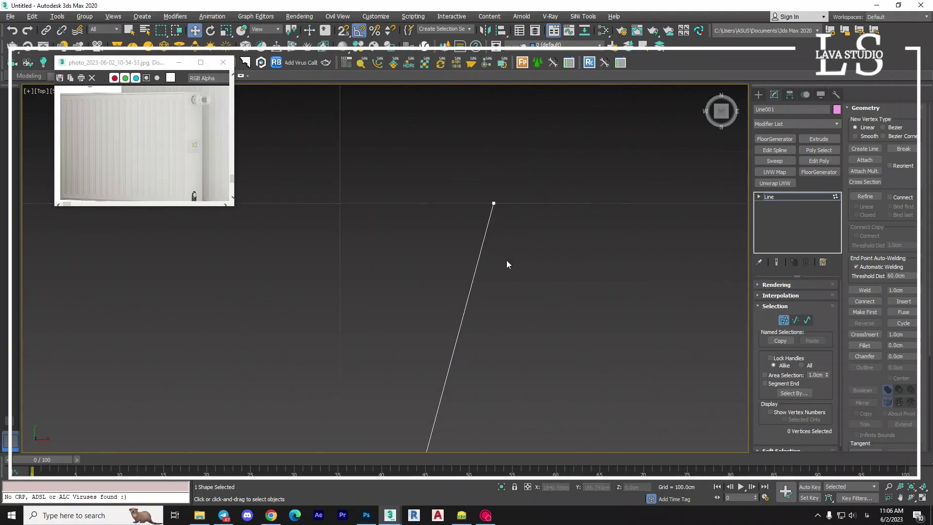
{"action": "scroll", "coordinate": [555, 184], "scroll_direction": "down", "scroll_amount": 3}
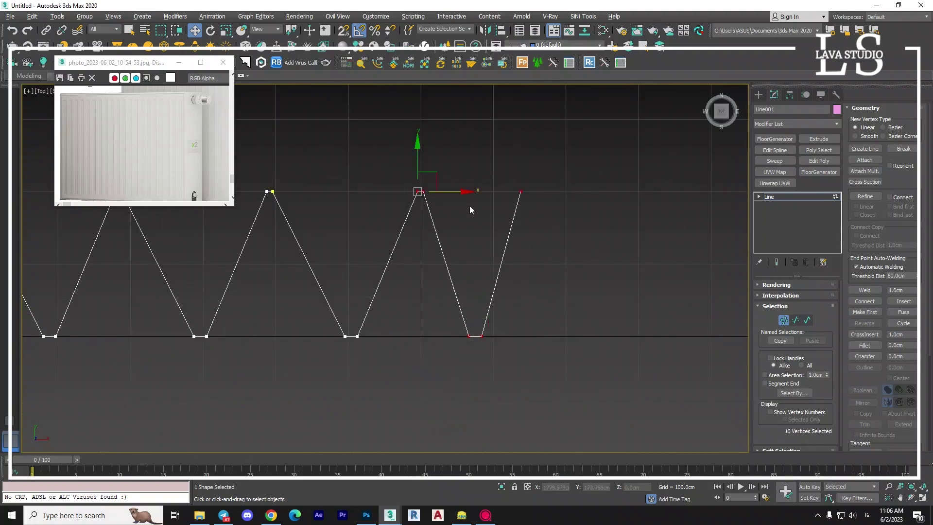
{"action": "left_click_drag", "start_coordinate": [462, 191], "coordinate": [439, 191]}
{"action": "left_click_drag", "start_coordinate": [357, 336], "coordinate": [331, 336]}
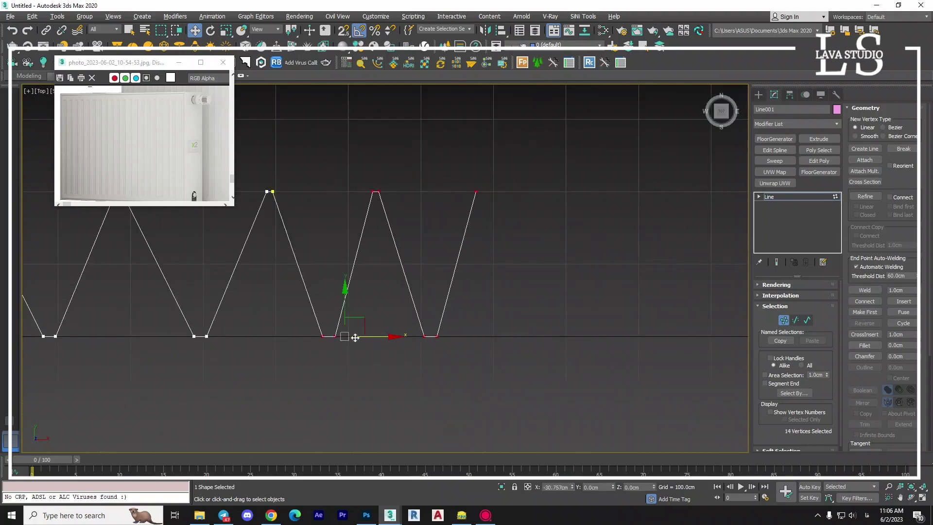
{"action": "left_click_drag", "start_coordinate": [313, 189], "coordinate": [291, 190]}
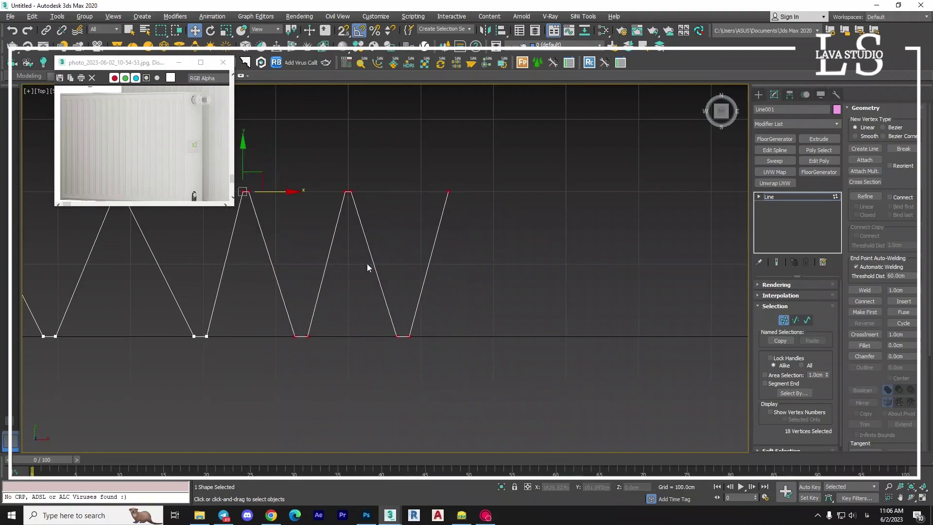
{"action": "middle_click_drag", "start_coordinate": [369, 267], "coordinate": [455, 290]}
{"action": "left_click_drag", "start_coordinate": [625, 166], "coordinate": [258, 391]}
{"action": "left_click_drag", "start_coordinate": [318, 359], "coordinate": [291, 360]}
{"action": "middle_click_drag", "start_coordinate": [291, 360], "coordinate": [419, 364]}
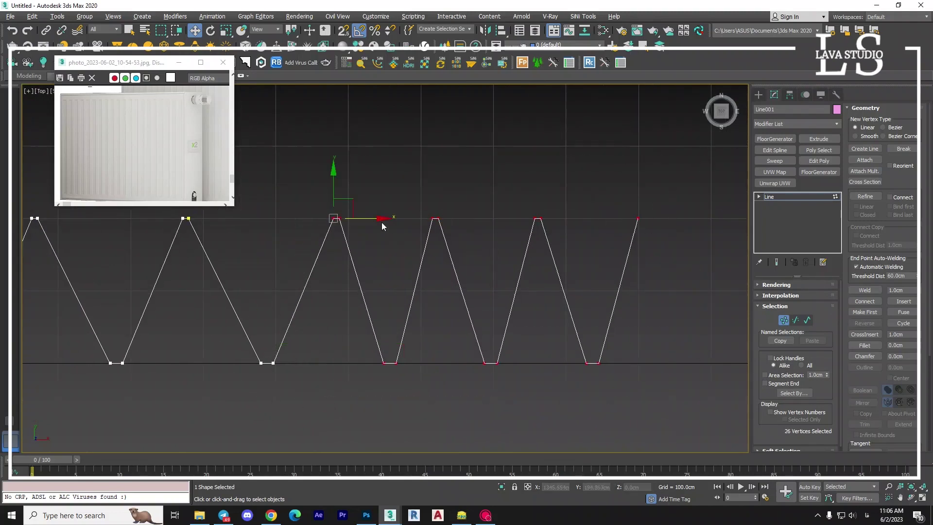
{"action": "left_click_drag", "start_coordinate": [382, 226], "coordinate": [358, 226]}
Slide successive groups of peaks left, one by about 24cm, to close the gaps
{"action": "scroll", "coordinate": [357, 226], "scroll_direction": "down", "scroll_amount": 2}
{"action": "middle_click_drag", "start_coordinate": [358, 226], "coordinate": [426, 239]}
{"action": "left_click_drag", "start_coordinate": [621, 212], "coordinate": [343, 366]}
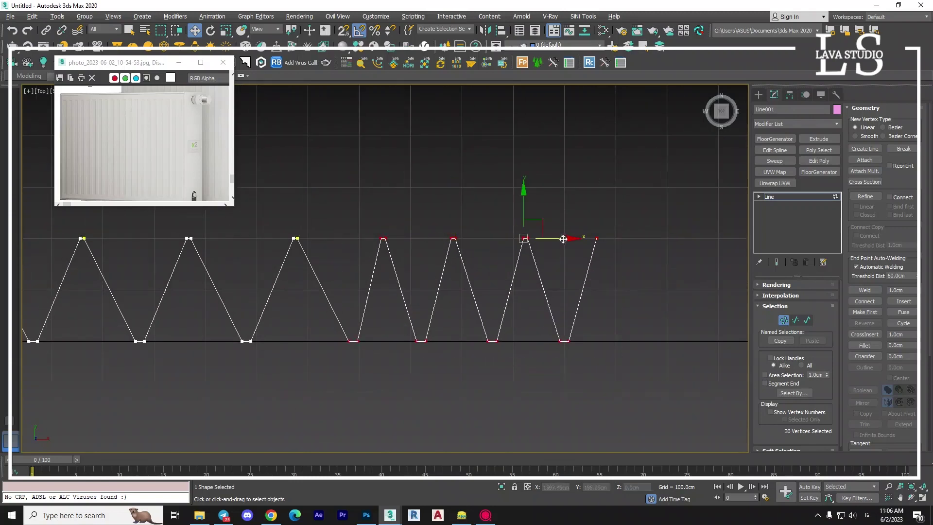
{"action": "left_click_drag", "start_coordinate": [563, 239], "coordinate": [540, 239]}
{"action": "mouse_move", "coordinate": [419, 344]}
{"action": "left_mouse_down"}
{"action": "mouse_move", "coordinate": [339, 341]}
{"action": "mouse_move", "coordinate": [378, 341]}
{"action": "left_mouse_up"}
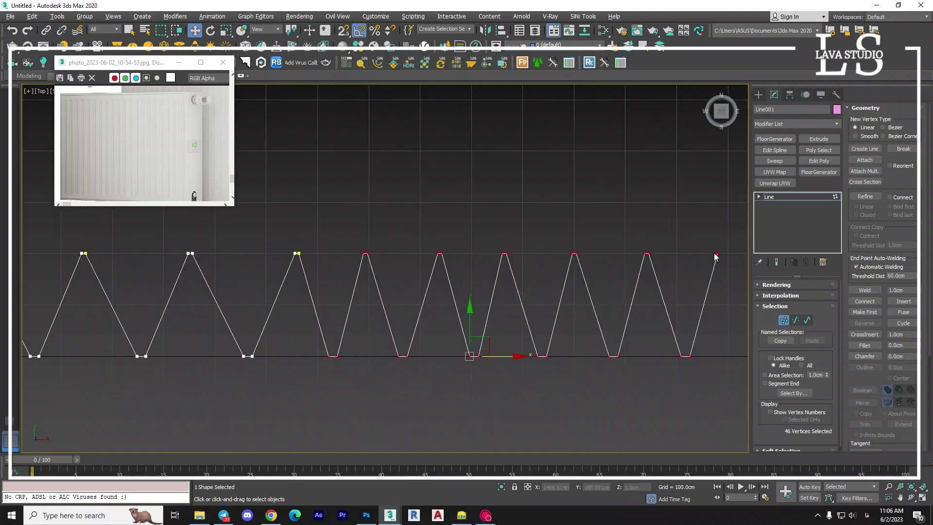
{"action": "left_click_drag", "start_coordinate": [660, 262], "coordinate": [643, 263]}
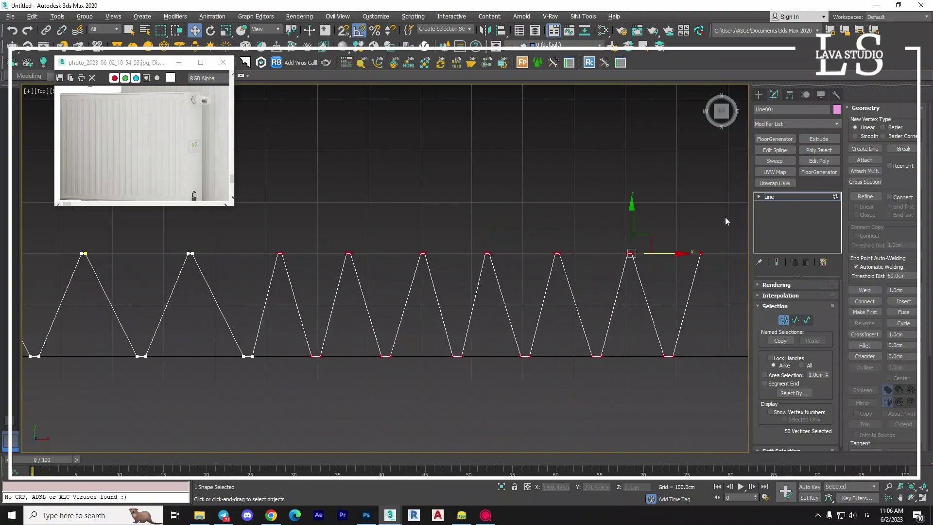
{"action": "left_click_drag", "start_coordinate": [354, 357], "coordinate": [334, 357]}
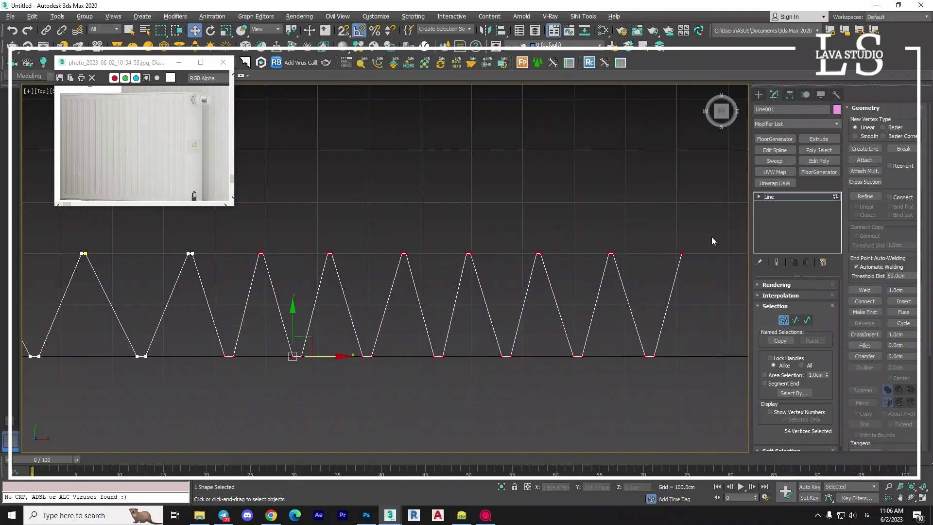
{"action": "left_click_drag", "start_coordinate": [252, 356], "coordinate": [231, 357]}
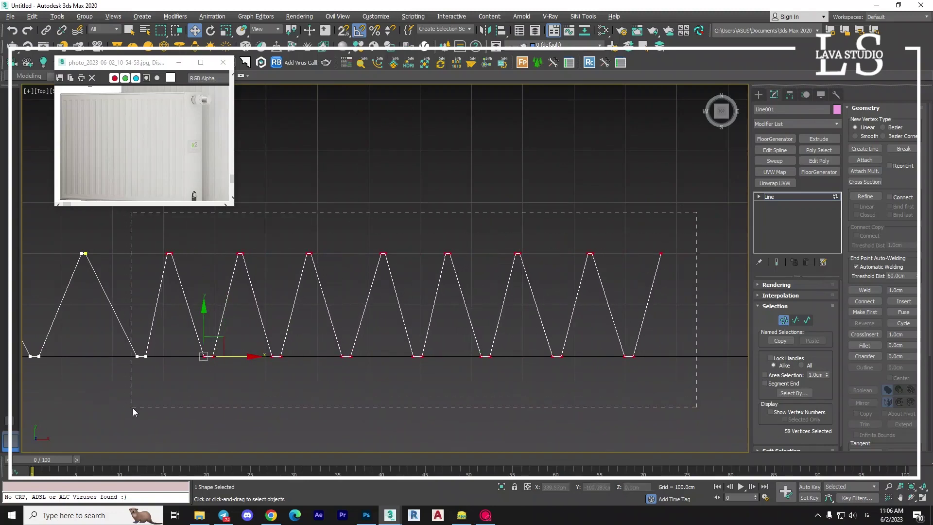
{"action": "scroll", "coordinate": [532, 332], "scroll_direction": "down", "scroll_amount": 2}
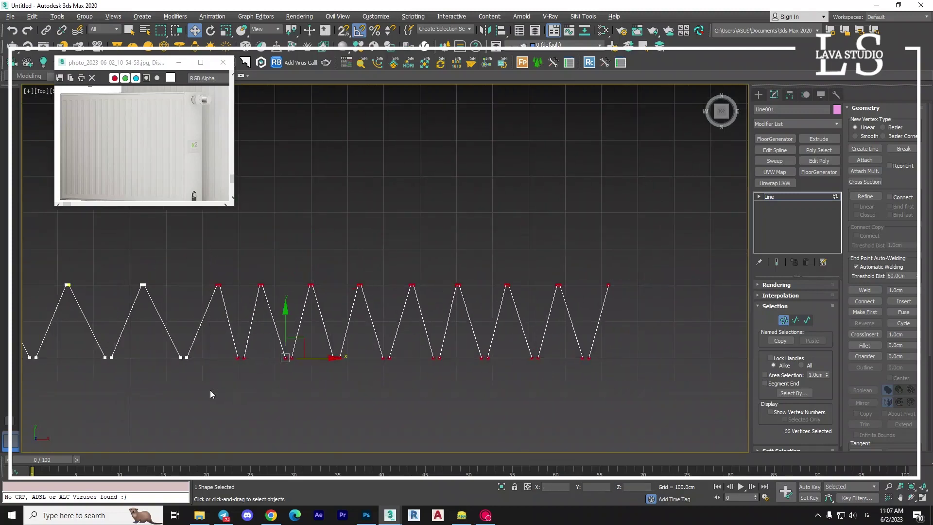
{"action": "left_click_drag", "start_coordinate": [323, 357], "coordinate": [218, 361]}
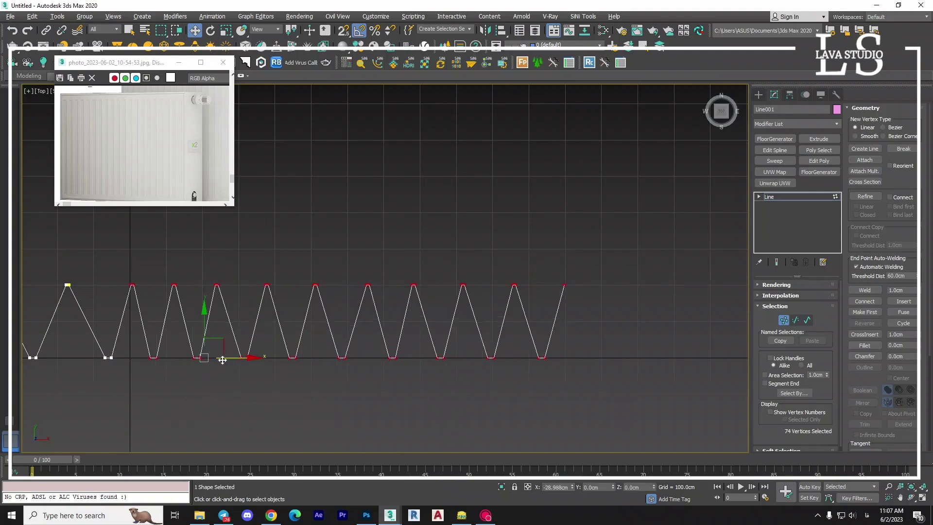
{"action": "left_click_drag", "start_coordinate": [589, 246], "coordinate": [153, 409]}
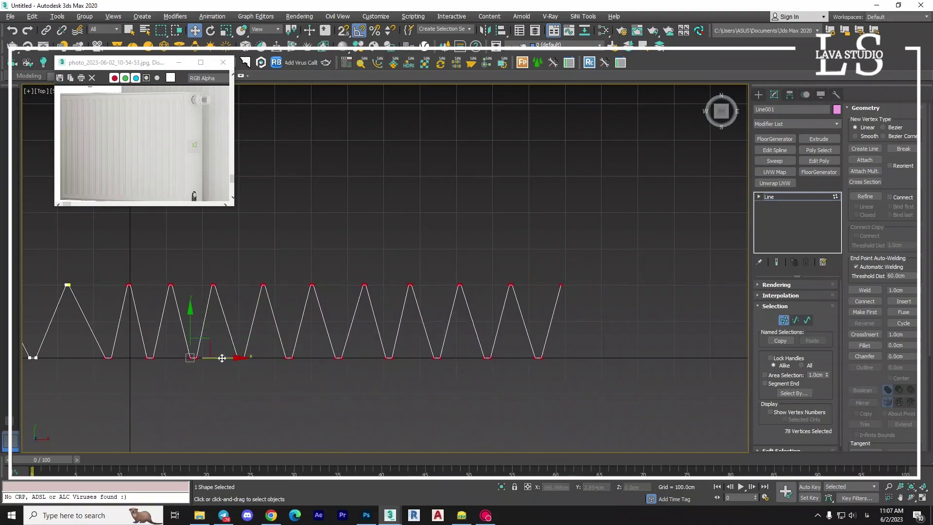
{"action": "left_click_drag", "start_coordinate": [222, 359], "coordinate": [200, 358]}
Tighten the peaks near the left end to even spacing, then deselect all vertices
{"action": "middle_click_drag", "start_coordinate": [83, 368], "coordinate": [229, 369]}
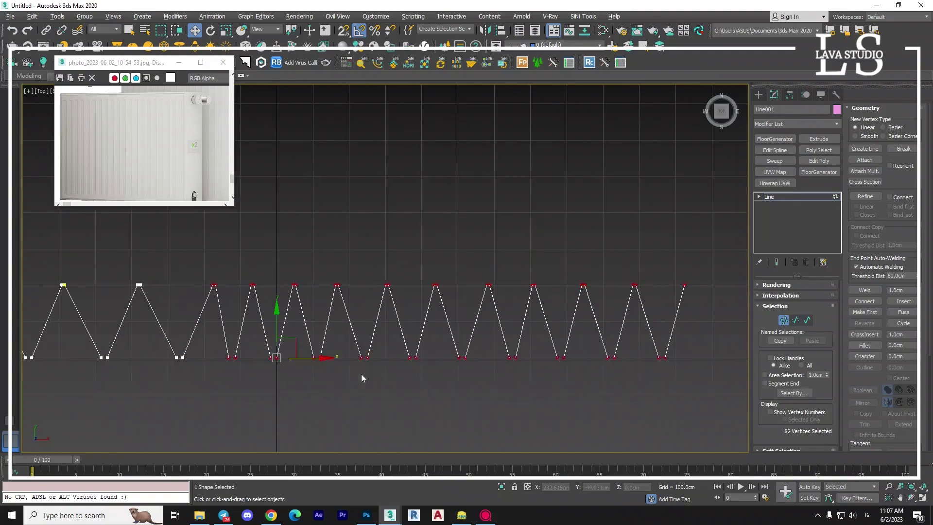
{"action": "left_click_drag", "start_coordinate": [343, 358], "coordinate": [332, 358]}
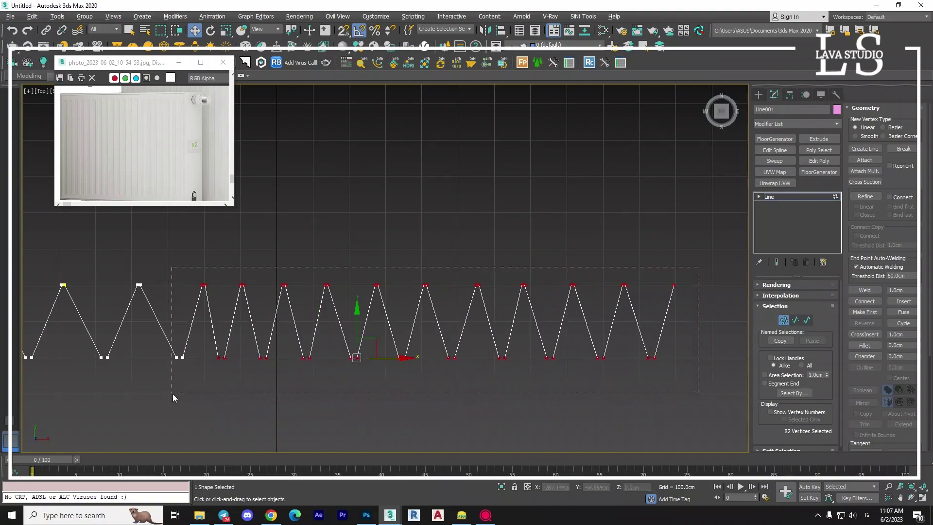
{"action": "left_click_drag", "start_coordinate": [174, 398], "coordinate": [173, 393]}
{"action": "left_click_drag", "start_coordinate": [340, 358], "coordinate": [323, 359]}
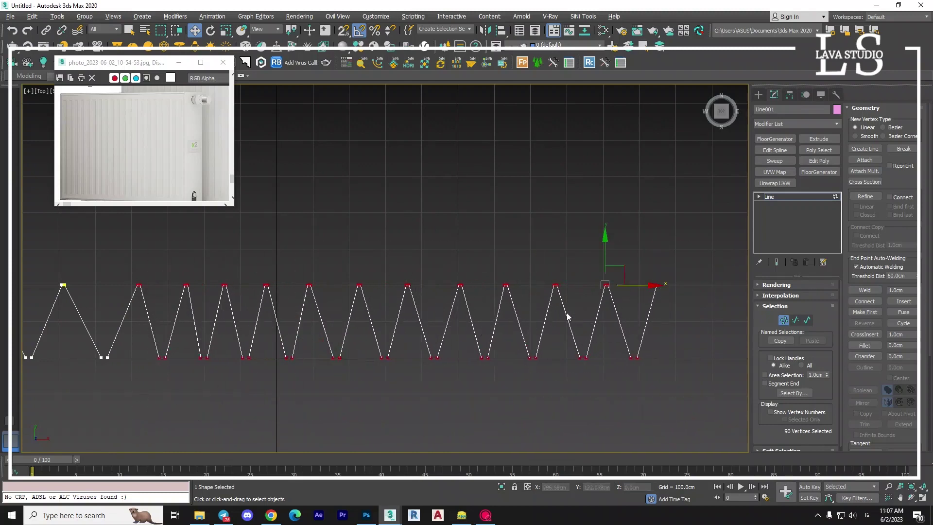
{"action": "left_click_drag", "start_coordinate": [266, 286], "coordinate": [252, 285]}
{"action": "left_click_drag", "start_coordinate": [163, 251], "coordinate": [87, 402]}
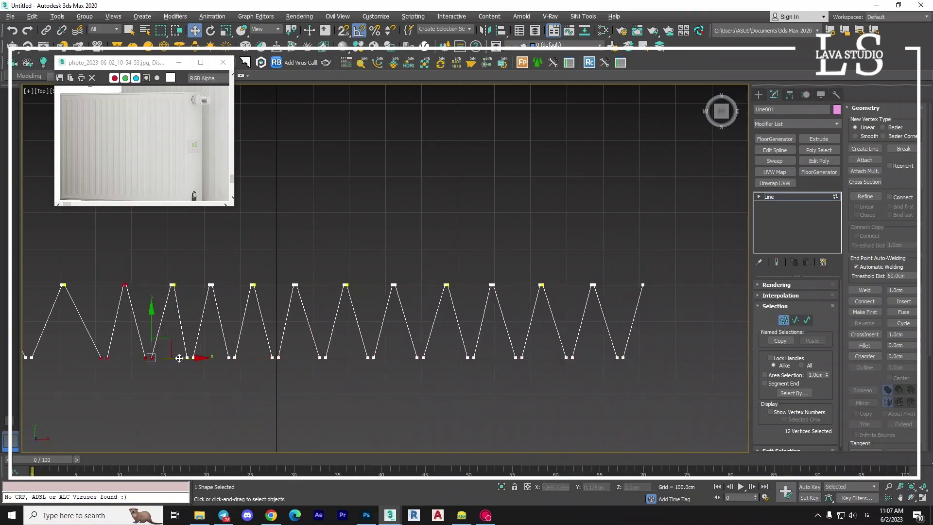
{"action": "left_click_drag", "start_coordinate": [145, 346], "coordinate": [130, 346]}
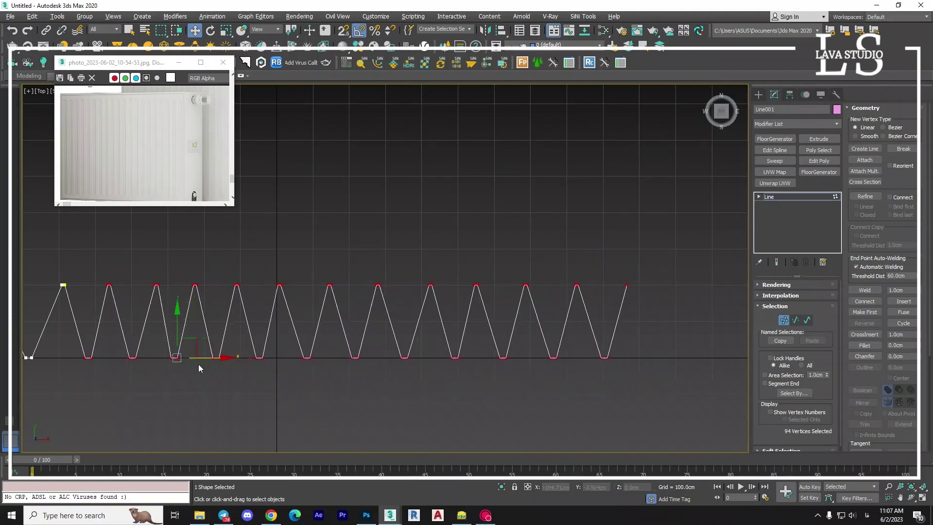
{"action": "middle_click_drag", "start_coordinate": [97, 270], "coordinate": [205, 270]}
{"action": "left_click_drag", "start_coordinate": [209, 350], "coordinate": [198, 350]}
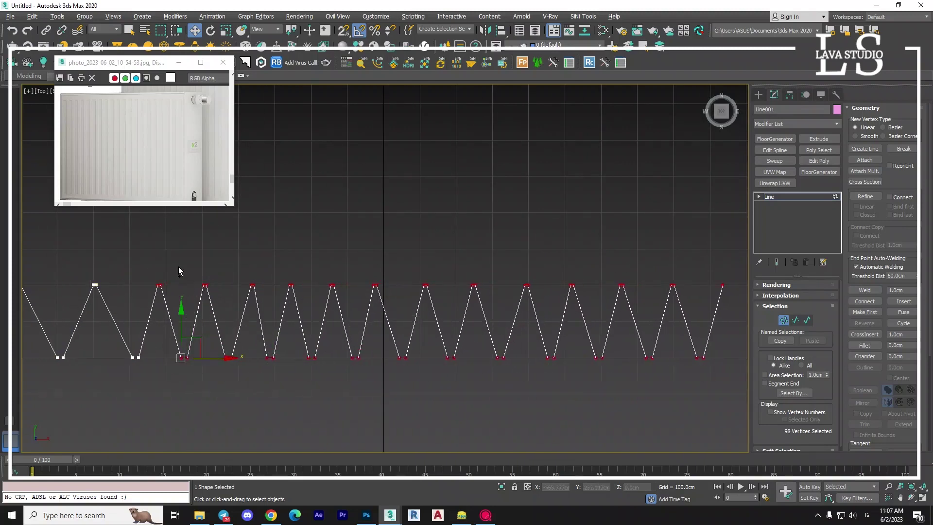
{"action": "left_click_drag", "start_coordinate": [189, 293], "coordinate": [143, 285]}
{"action": "middle_click_drag", "start_coordinate": [74, 351], "coordinate": [205, 365]}
{"action": "left_click_drag", "start_coordinate": [242, 302], "coordinate": [228, 302]}
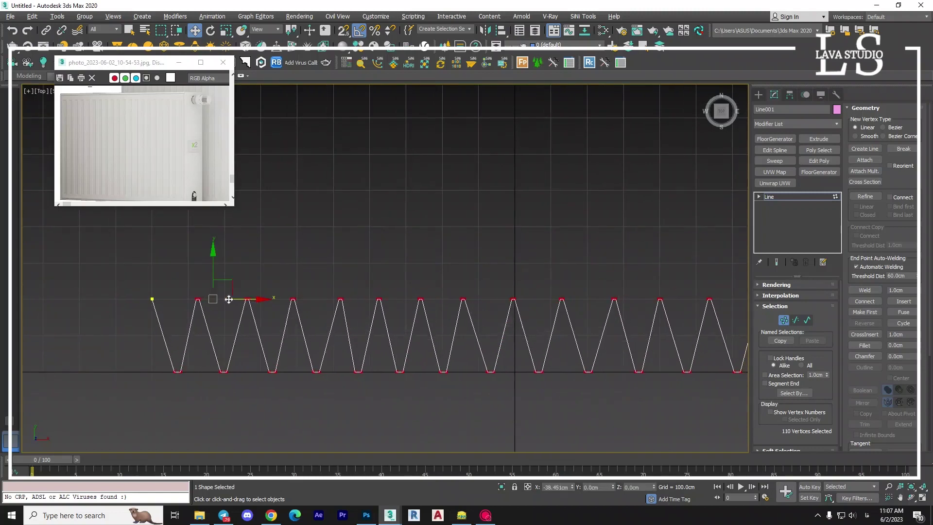
{"action": "middle_click_drag", "start_coordinate": [451, 277], "coordinate": [353, 286]}
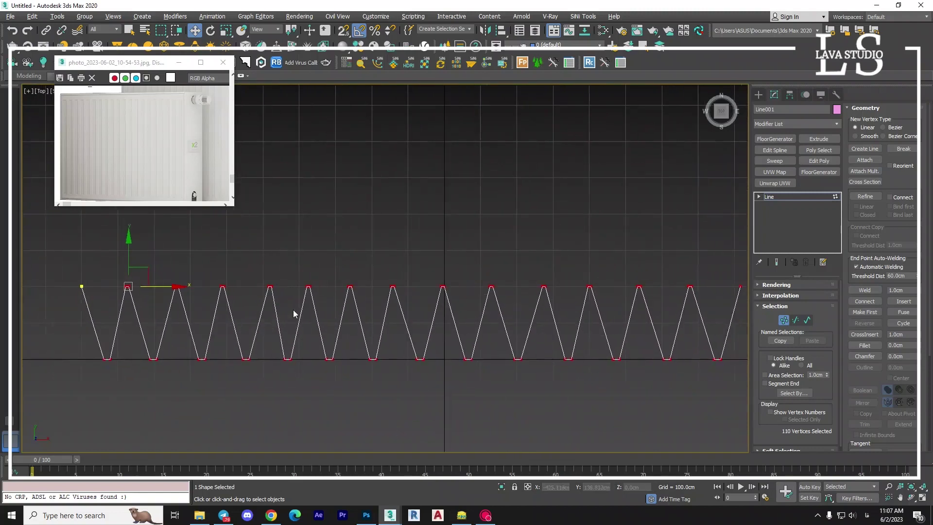
{"action": "left_click", "coordinate": [398, 260]}
{"action": "middle_click_drag", "start_coordinate": [407, 250], "coordinate": [406, 243]}
Extrude the zigzag line into tall walls and add a Shell modifier
{"action": "left_click", "coordinate": [816, 139]}
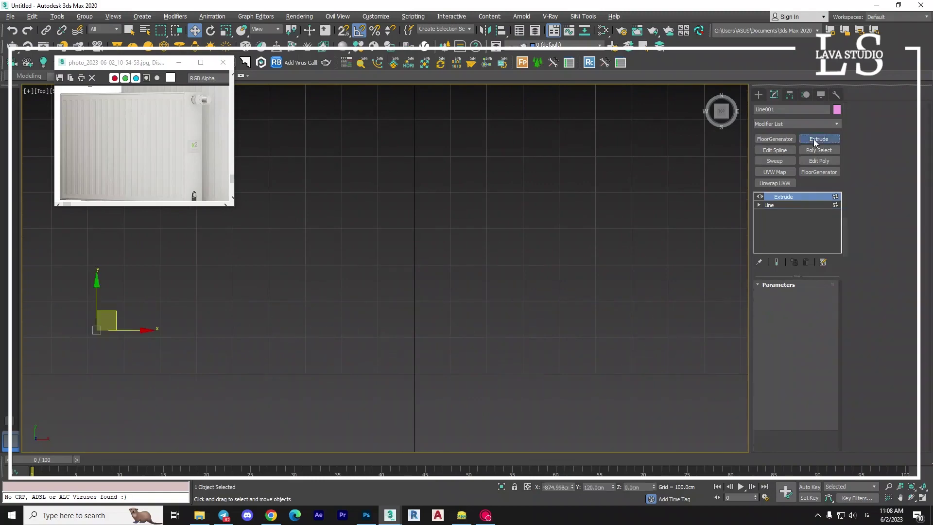
{"action": "key", "text": "p"}
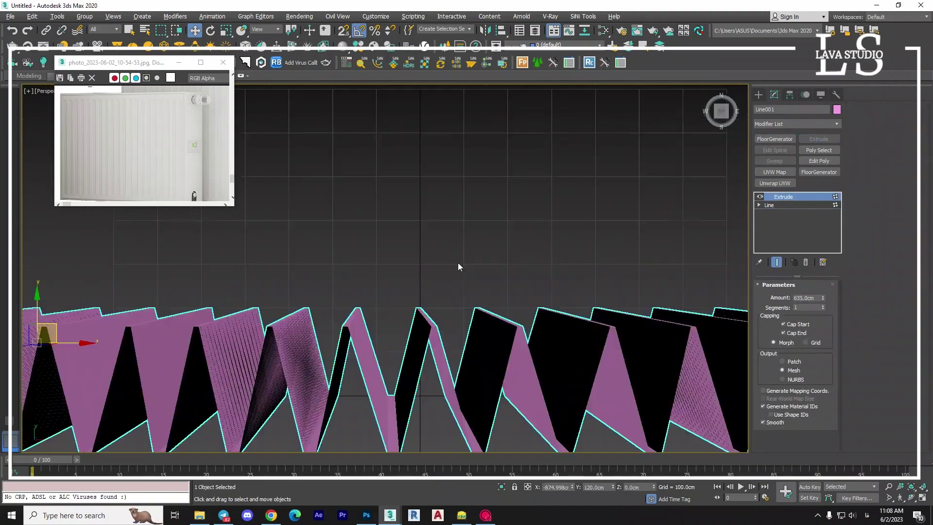
{"action": "mouse_move", "coordinate": [458, 263]}
{"action": "middle_mouse_down", "text": "alt"}
{"action": "mouse_move", "coordinate": [479, 288]}
{"action": "mouse_move", "coordinate": [396, 348]}
{"action": "mouse_move", "coordinate": [369, 306]}
{"action": "mouse_move", "coordinate": [384, 297]}
{"action": "middle_mouse_up", "text": "alt"}
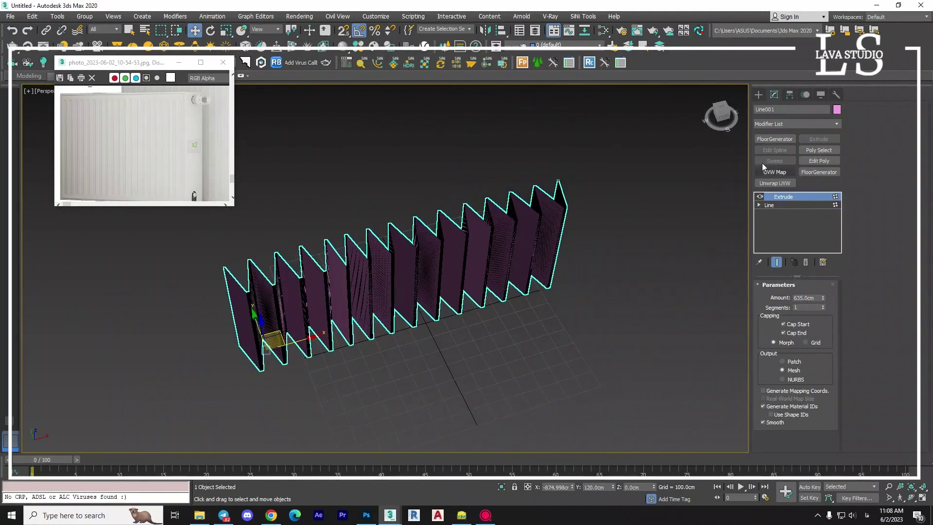
{"action": "left_click", "coordinate": [779, 125]}
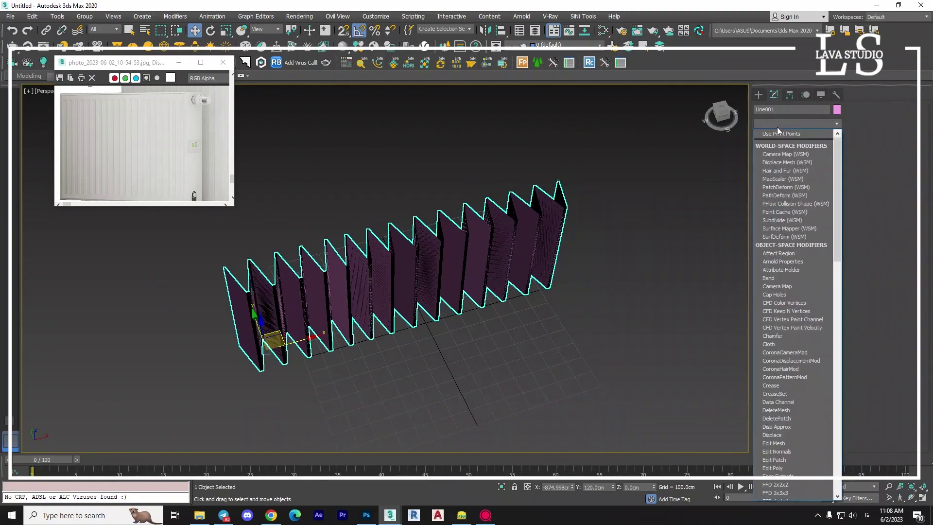
{"action": "left_click", "coordinate": [778, 127]}
{"action": "left_click", "coordinate": [777, 127]}
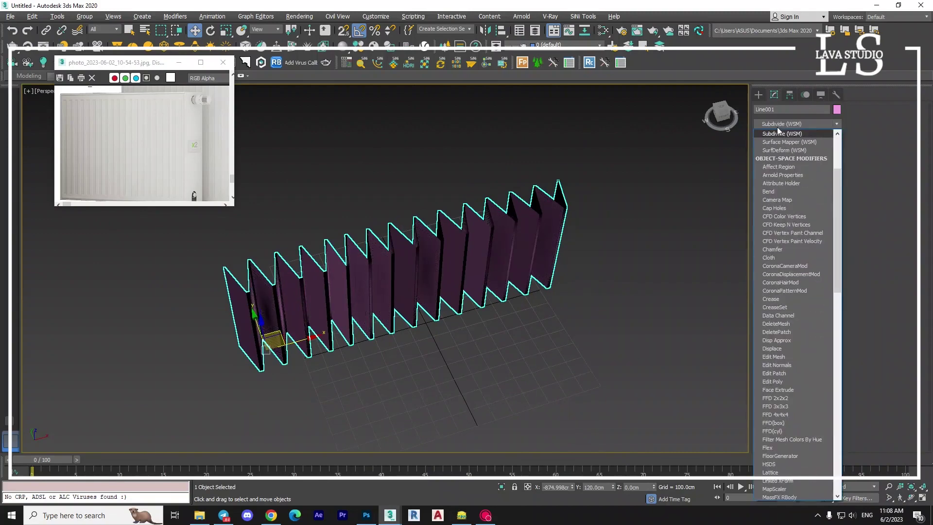
{"action": "key", "text": "s"}
{"action": "left_click", "coordinate": [777, 158]}
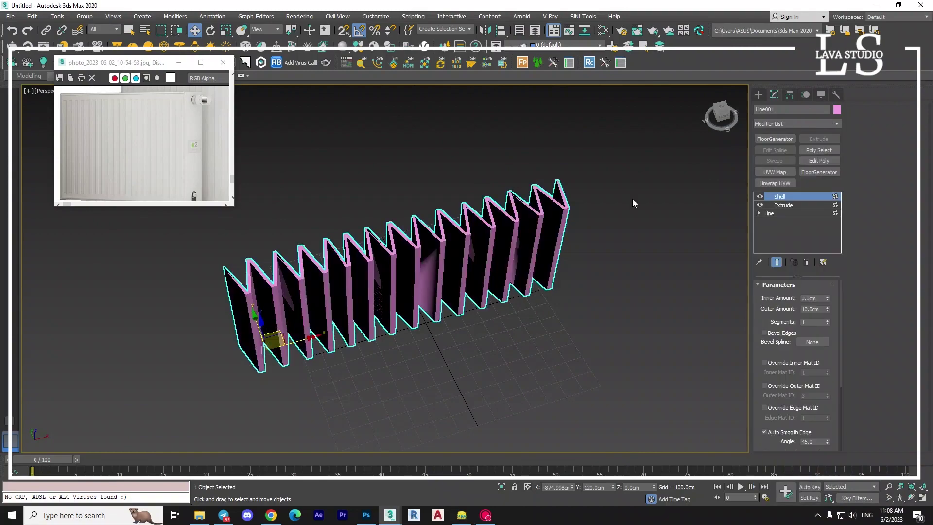
{"action": "mouse_move", "coordinate": [632, 199]}
{"action": "middle_mouse_down", "text": "alt"}
{"action": "mouse_move", "coordinate": [448, 260]}
{"action": "mouse_move", "coordinate": [363, 211]}
{"action": "mouse_move", "coordinate": [438, 229]}
{"action": "middle_mouse_up", "text": "alt"}
{"action": "scroll", "coordinate": [448, 260], "scroll_direction": "up", "scroll_amount": 5}
{"action": "scroll", "coordinate": [454, 245], "scroll_direction": "down", "scroll_amount": 8}
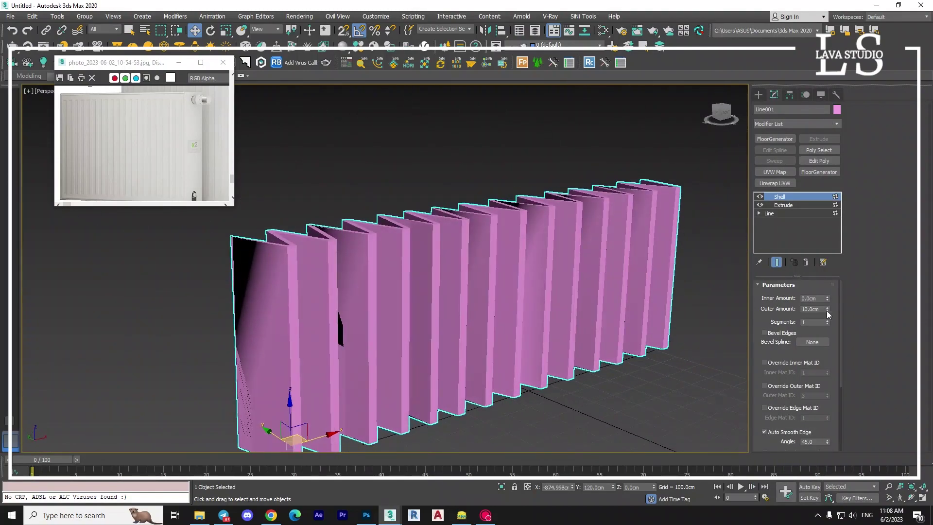
Set the Shell Outer and Inner Amount to 1.0cm each
{"action": "type", "text": "1"}
{"action": "key", "text": "Return"}
{"action": "mouse_move", "coordinate": [534, 272]}
{"action": "middle_mouse_down", "text": "alt"}
{"action": "mouse_move", "coordinate": [481, 270]}
{"action": "mouse_move", "coordinate": [479, 255]}
{"action": "mouse_move", "coordinate": [846, 323]}
{"action": "middle_mouse_up", "text": "alt"}
{"action": "scroll", "coordinate": [481, 271], "scroll_direction": "up", "scroll_amount": 5}
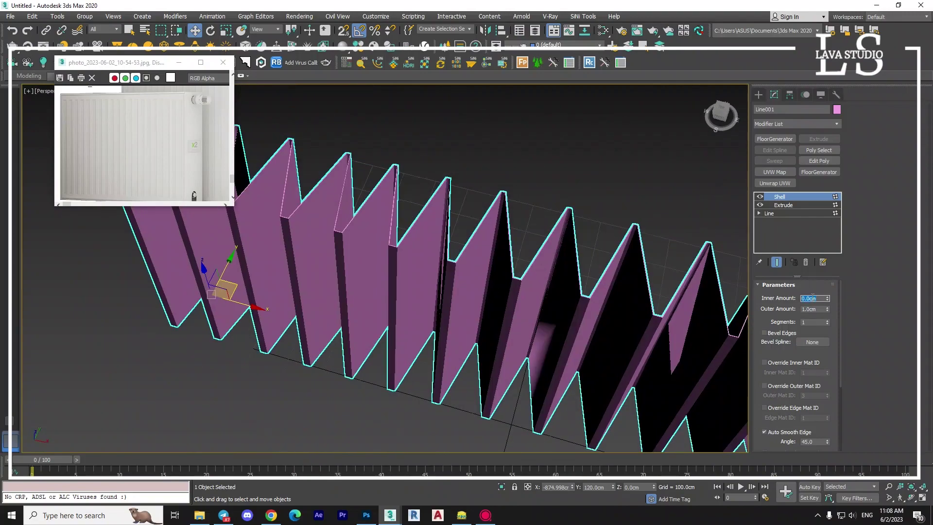
{"action": "type", "text": "1"}
{"action": "key", "text": "Return"}
{"action": "mouse_move", "coordinate": [632, 330]}
{"action": "middle_mouse_down", "text": "alt"}
{"action": "mouse_move", "coordinate": [671, 338]}
{"action": "mouse_move", "coordinate": [559, 340]}
{"action": "mouse_move", "coordinate": [731, 235]}
{"action": "middle_mouse_up", "text": "alt"}
{"action": "scroll", "coordinate": [559, 340], "scroll_direction": "down", "scroll_amount": 5}
Recolour the shelled zigzag walls grey and inspect them
{"action": "left_click", "coordinate": [837, 109]}
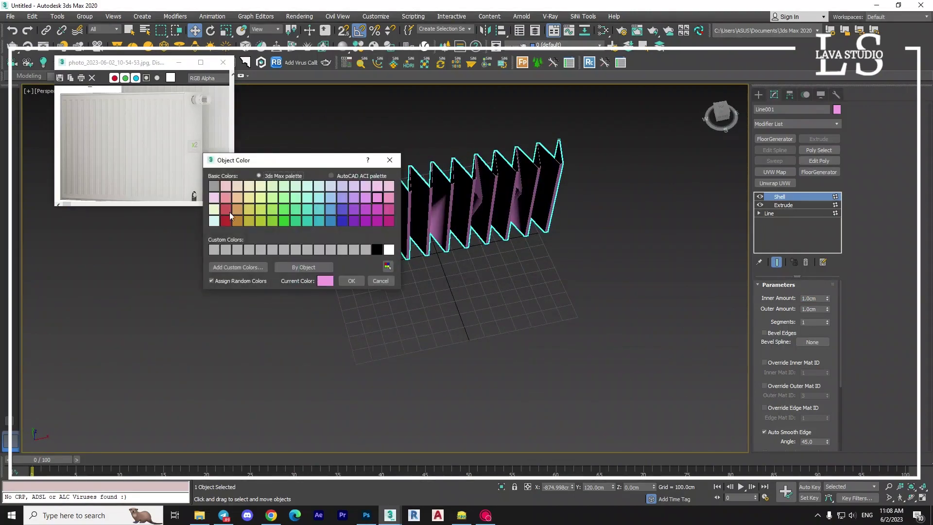
{"action": "left_click", "coordinate": [351, 281]}
{"action": "mouse_move", "coordinate": [532, 312]}
{"action": "middle_mouse_down", "text": "alt"}
{"action": "mouse_move", "coordinate": [474, 289]}
{"action": "mouse_move", "coordinate": [448, 237]}
{"action": "mouse_move", "coordinate": [459, 230]}
{"action": "mouse_move", "coordinate": [500, 291]}
{"action": "mouse_move", "coordinate": [482, 345]}
{"action": "mouse_move", "coordinate": [493, 335]}
{"action": "middle_mouse_up", "text": "alt"}
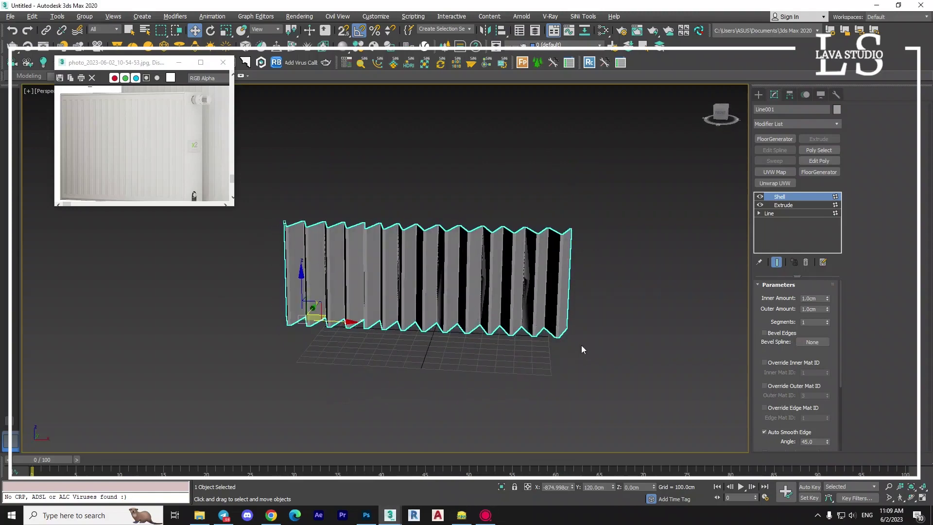
{"action": "scroll", "coordinate": [581, 345], "scroll_direction": "up", "scroll_amount": 5}
{"action": "mouse_move", "coordinate": [581, 345]}
{"action": "middle_mouse_down"}
{"action": "mouse_move", "coordinate": [514, 362]}
{"action": "mouse_move", "coordinate": [418, 311]}
{"action": "middle_mouse_up"}
{"action": "scroll", "coordinate": [514, 362], "scroll_direction": "down", "scroll_amount": 5}
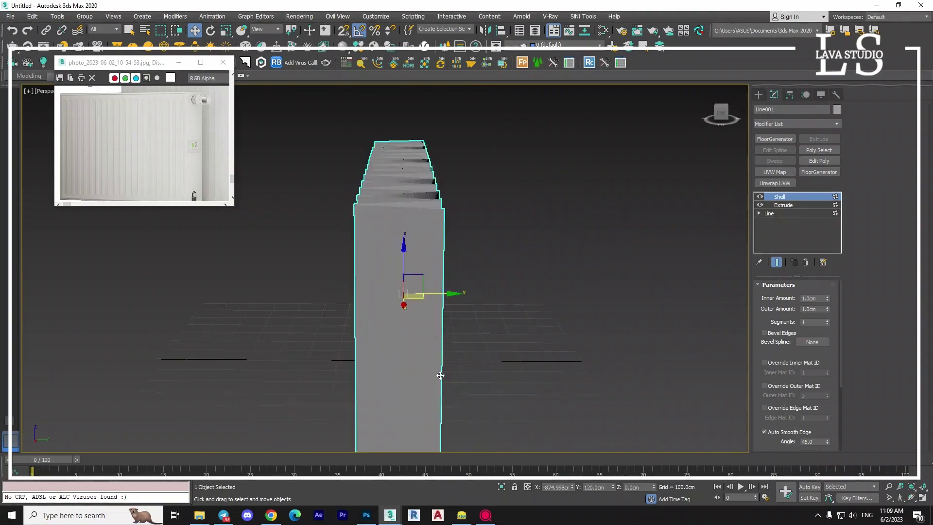
Convert the shelled fin wall to an Editable Poly and enter Edge sub-object mode
{"action": "right_click", "coordinate": [413, 305]}
{"action": "mouse_move", "coordinate": [468, 430]}
{"action": "left_click", "coordinate": [534, 427]}
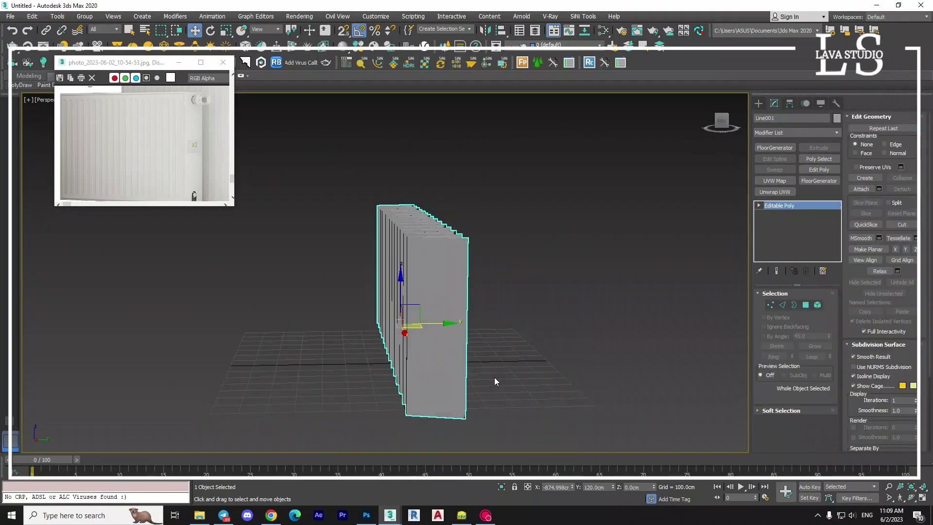
{"action": "left_click", "coordinate": [784, 306]}
{"action": "scroll", "coordinate": [481, 335], "scroll_direction": "up", "scroll_amount": 3}
{"action": "scroll", "coordinate": [482, 335], "scroll_direction": "up", "scroll_amount": 3}
Select an edge on the wall and orbit to an angled close view of the fins
{"action": "left_click", "coordinate": [483, 336]}
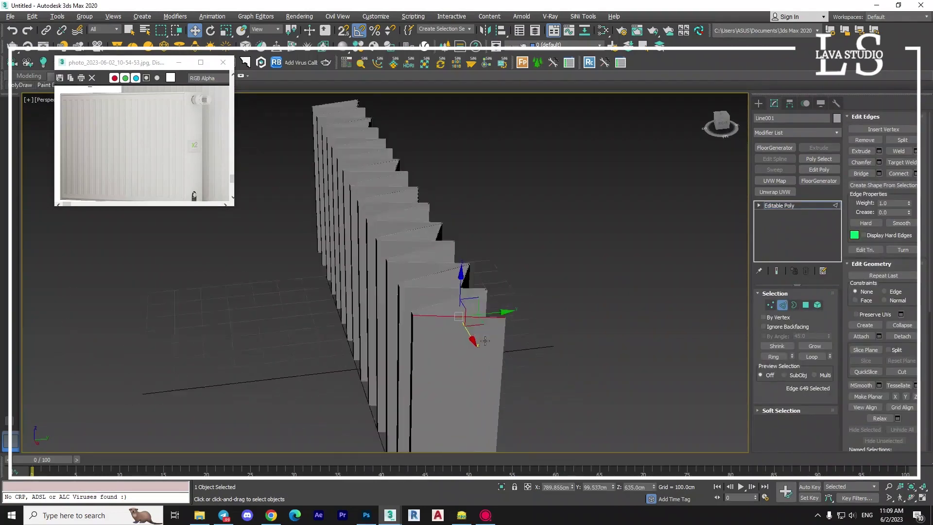
{"action": "middle_click_drag", "start_coordinate": [485, 340], "coordinate": [491, 329], "text": "alt"}
{"action": "scroll", "coordinate": [506, 277], "scroll_direction": "up", "scroll_amount": 5}
{"action": "middle_click_drag", "start_coordinate": [506, 277], "coordinate": [510, 237]}
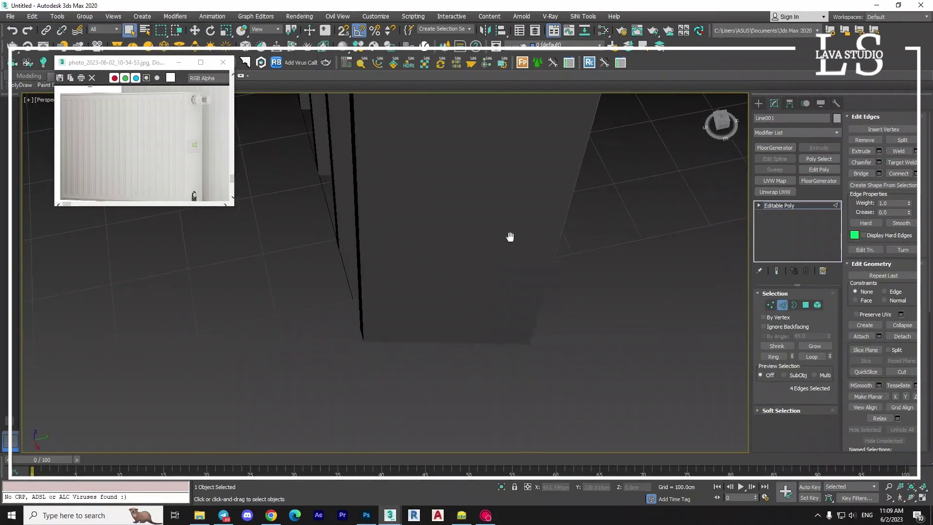
{"action": "scroll", "coordinate": [471, 350], "scroll_direction": "down", "scroll_amount": 5}
{"action": "scroll", "coordinate": [495, 337], "scroll_direction": "down", "scroll_amount": 5}
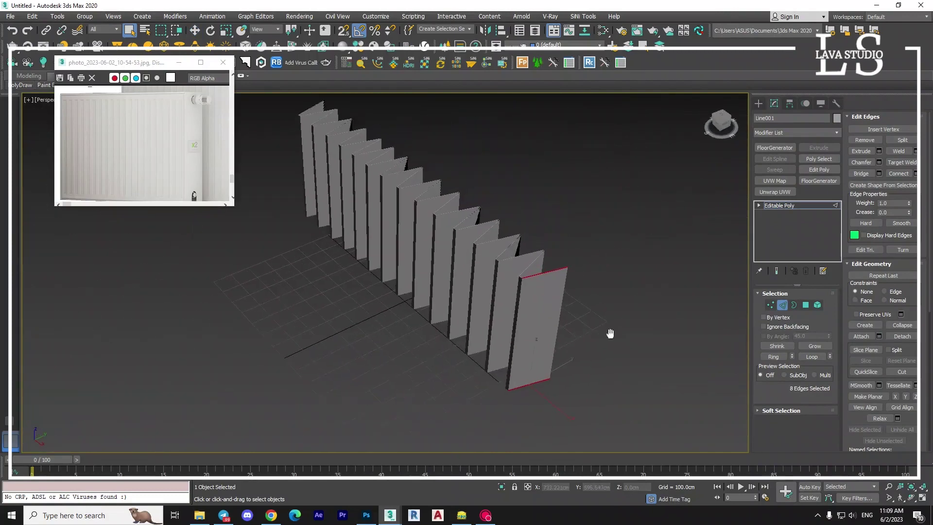
{"action": "mouse_move", "coordinate": [610, 333]}
{"action": "middle_mouse_down", "text": "alt"}
{"action": "mouse_move", "coordinate": [661, 309]}
{"action": "mouse_move", "coordinate": [631, 307]}
{"action": "mouse_move", "coordinate": [588, 337]}
{"action": "mouse_move", "coordinate": [631, 348]}
{"action": "mouse_move", "coordinate": [591, 355]}
{"action": "middle_mouse_up", "text": "alt"}
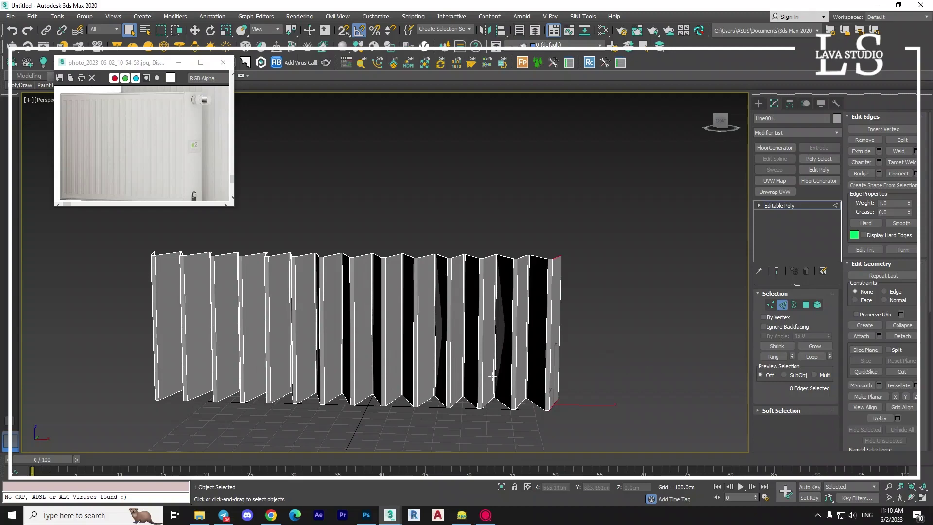
{"action": "mouse_move", "coordinate": [659, 367]}
{"action": "middle_mouse_down", "text": "alt"}
{"action": "mouse_move", "coordinate": [506, 384]}
{"action": "mouse_move", "coordinate": [212, 330]}
{"action": "mouse_move", "coordinate": [590, 381]}
{"action": "mouse_move", "coordinate": [552, 384]}
{"action": "mouse_move", "coordinate": [640, 311]}
{"action": "middle_mouse_up", "text": "alt"}
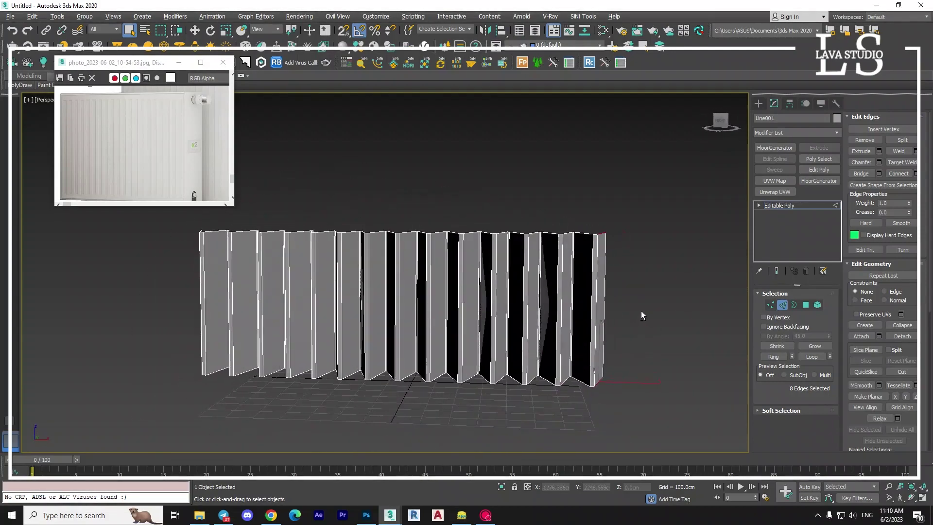
Ring-select the fin edges and connect them with Slide about -84, adding horizontal edges on every fin
{"action": "key", "text": "ctrl+a"}
{"action": "middle_click_drag", "start_coordinate": [444, 325], "coordinate": [486, 335], "text": "alt"}
{"action": "left_click", "coordinate": [917, 175]}
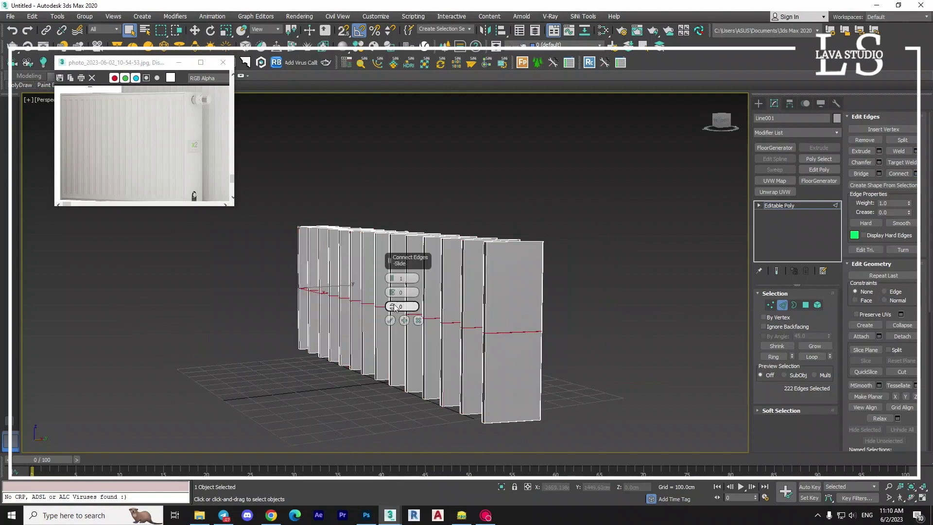
{"action": "left_click_drag", "start_coordinate": [395, 307], "coordinate": [392, 311]}
{"action": "mouse_move", "coordinate": [392, 306]}
{"action": "left_mouse_down"}
{"action": "mouse_move", "coordinate": [397, 471]}
{"action": "mouse_move", "coordinate": [401, 463]}
{"action": "left_mouse_up"}
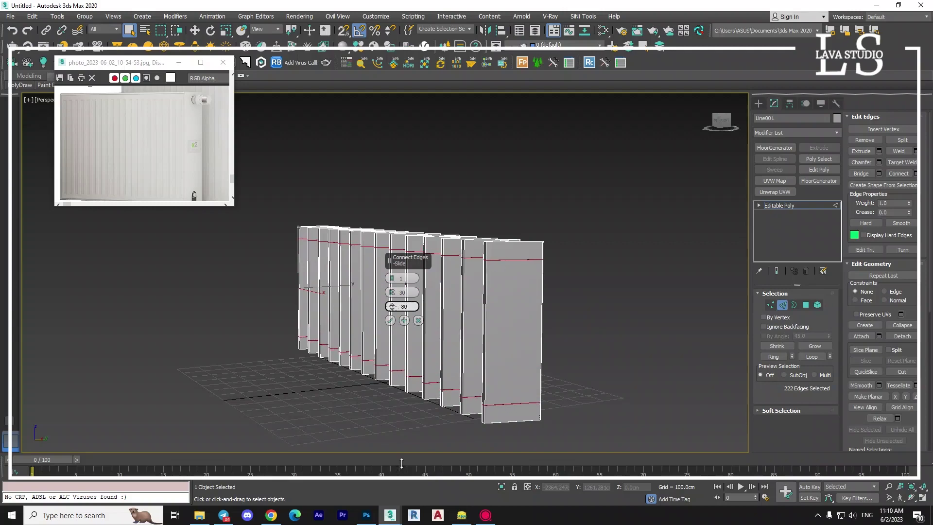
{"action": "left_click", "coordinate": [391, 320]}
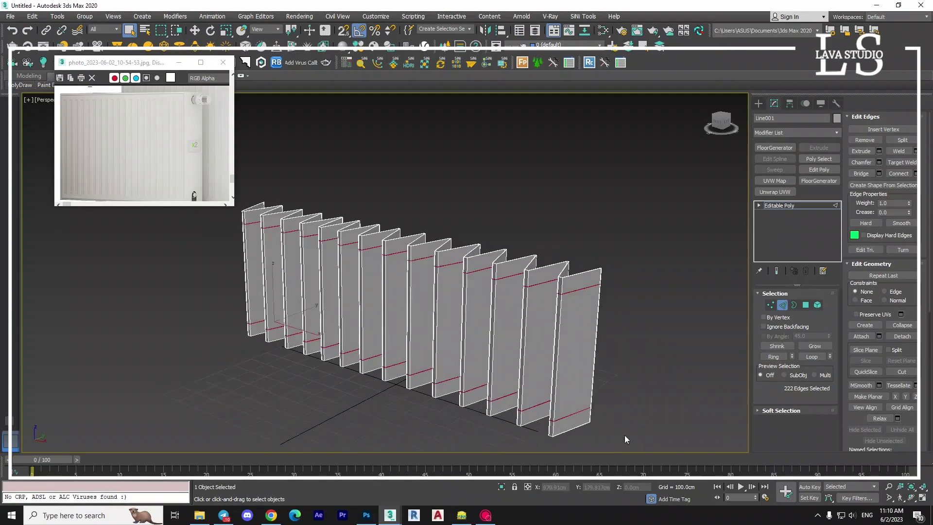
{"action": "left_click", "coordinate": [540, 385]}
{"action": "mouse_move", "coordinate": [544, 383]}
{"action": "middle_mouse_down", "text": "alt"}
{"action": "mouse_move", "coordinate": [463, 407]}
{"action": "mouse_move", "coordinate": [476, 338]}
{"action": "mouse_move", "coordinate": [515, 381]}
{"action": "mouse_move", "coordinate": [517, 265]}
{"action": "mouse_move", "coordinate": [487, 350]}
{"action": "mouse_move", "coordinate": [575, 365]}
{"action": "mouse_move", "coordinate": [432, 250]}
{"action": "middle_mouse_up", "text": "alt"}
Orbit around the fin row and add an edge on the last end panel to the selection
{"action": "scroll", "coordinate": [545, 316], "scroll_direction": "down", "scroll_amount": 5}
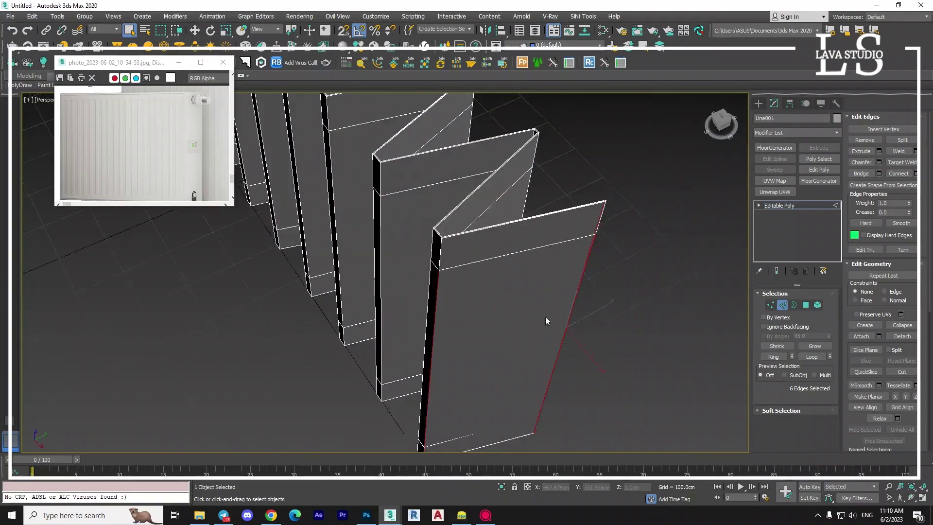
{"action": "scroll", "coordinate": [429, 401], "scroll_direction": "up", "scroll_amount": 5}
{"action": "middle_click_drag", "start_coordinate": [450, 322], "coordinate": [590, 323], "text": "alt"}
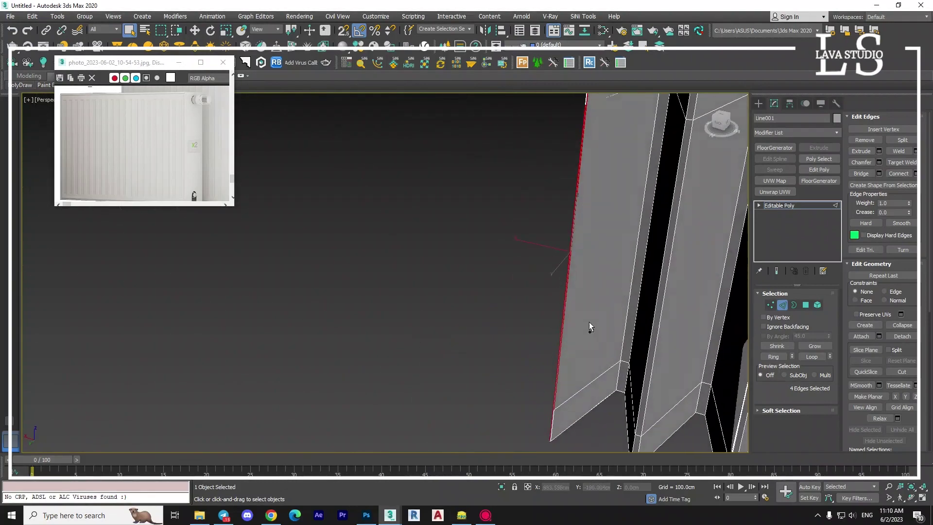
{"action": "scroll", "coordinate": [609, 307], "scroll_direction": "down", "scroll_amount": 5}
{"action": "left_click", "coordinate": [486, 299], "text": "ctrl"}
{"action": "scroll", "coordinate": [550, 314], "scroll_direction": "up", "scroll_amount": 2}
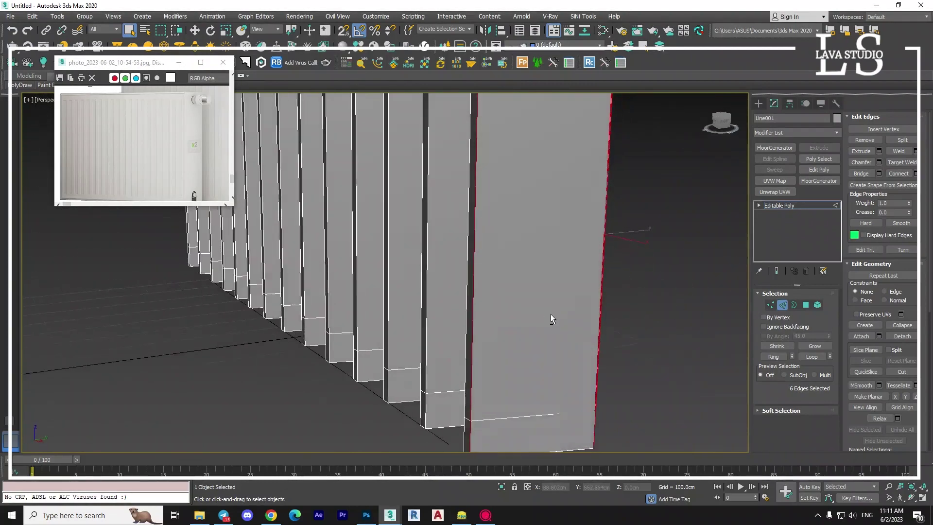
{"action": "scroll", "coordinate": [550, 323], "scroll_direction": "down", "scroll_amount": 1}
{"action": "scroll", "coordinate": [550, 323], "scroll_direction": "down", "scroll_amount": 2}
{"action": "scroll", "coordinate": [560, 307], "scroll_direction": "up", "scroll_amount": 1}
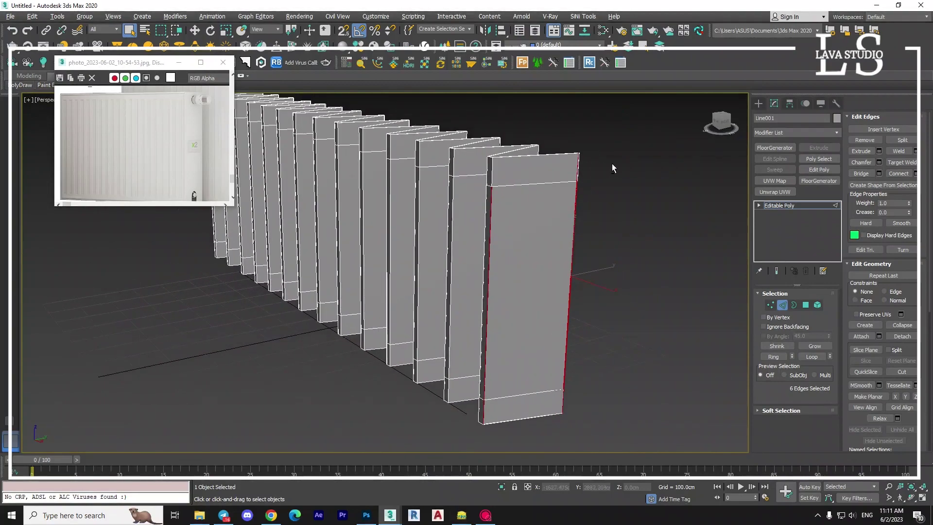
{"action": "mouse_move", "coordinate": [572, 180]}
{"action": "middle_mouse_down", "text": "alt"}
{"action": "mouse_move", "coordinate": [500, 296]}
{"action": "mouse_move", "coordinate": [662, 291]}
{"action": "middle_mouse_up", "text": "alt"}
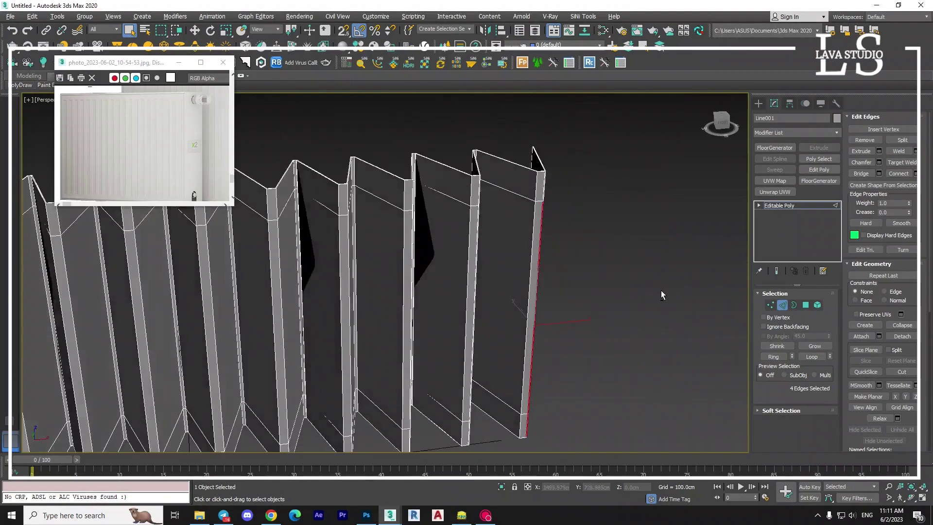
{"action": "scroll", "coordinate": [662, 292], "scroll_direction": "down", "scroll_amount": 1}
{"action": "middle_click_drag", "start_coordinate": [545, 390], "coordinate": [526, 389], "text": "alt"}
{"action": "scroll", "coordinate": [504, 382], "scroll_direction": "up", "scroll_amount": 2}
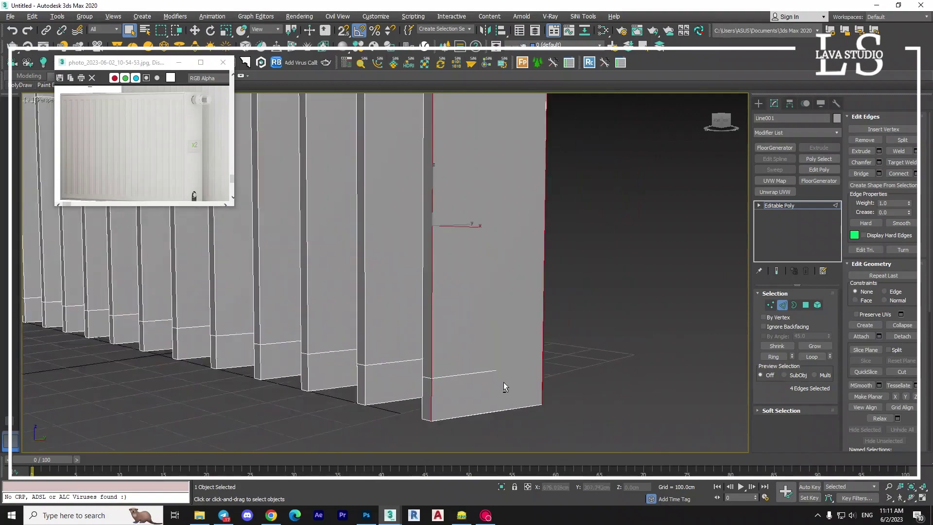
{"action": "scroll", "coordinate": [488, 401], "scroll_direction": "up", "scroll_amount": 3}
{"action": "scroll", "coordinate": [604, 322], "scroll_direction": "down", "scroll_amount": 3}
{"action": "middle_click_drag", "start_coordinate": [604, 323], "coordinate": [416, 321], "text": "alt"}
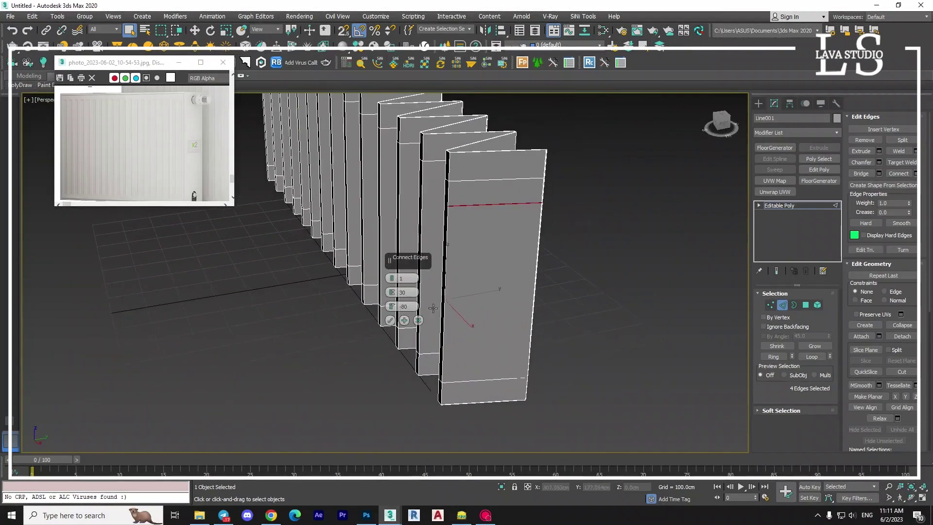
Select edges on the front panel, ending with a single edge at its bottom
{"action": "left_click", "coordinate": [506, 190]}
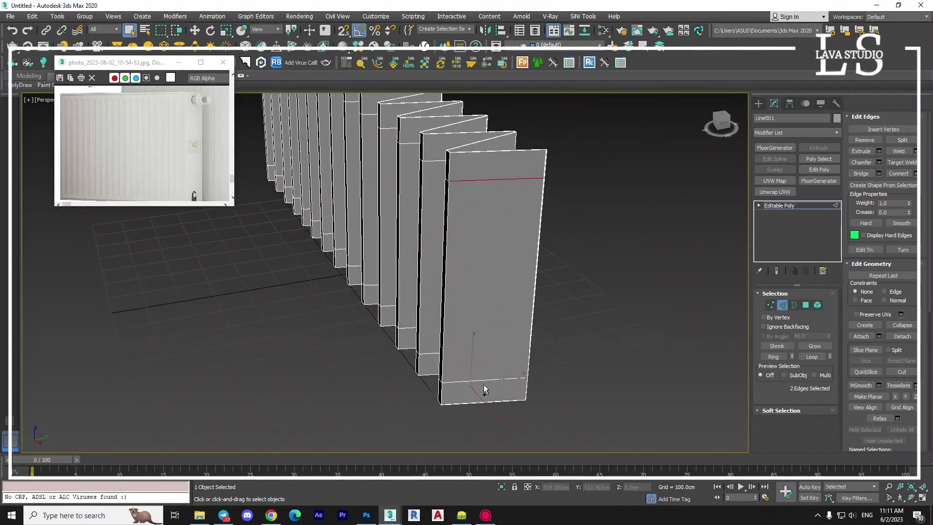
{"action": "left_click", "coordinate": [485, 389]}
{"action": "middle_click_drag", "start_coordinate": [485, 389], "coordinate": [489, 195], "text": "alt"}
{"action": "left_click", "coordinate": [488, 378], "text": "ctrl"}
{"action": "mouse_move", "coordinate": [488, 378]}
{"action": "middle_mouse_down", "text": "alt"}
{"action": "mouse_move", "coordinate": [553, 410]}
{"action": "mouse_move", "coordinate": [492, 371]}
{"action": "middle_mouse_up", "text": "alt"}
{"action": "left_click", "coordinate": [496, 372]}
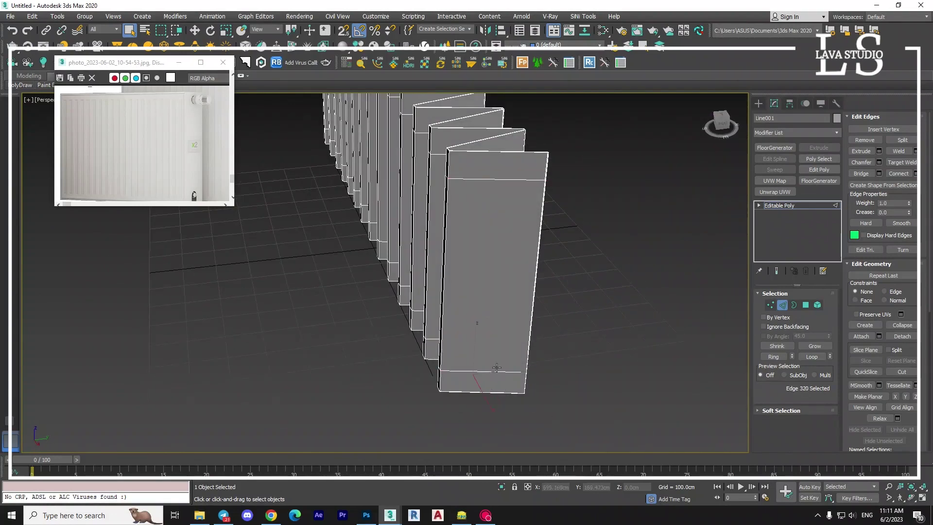
{"action": "mouse_move", "coordinate": [495, 372]}
{"action": "middle_mouse_down", "text": "alt"}
{"action": "mouse_move", "coordinate": [455, 369]}
{"action": "mouse_move", "coordinate": [466, 422]}
{"action": "middle_mouse_up", "text": "alt"}
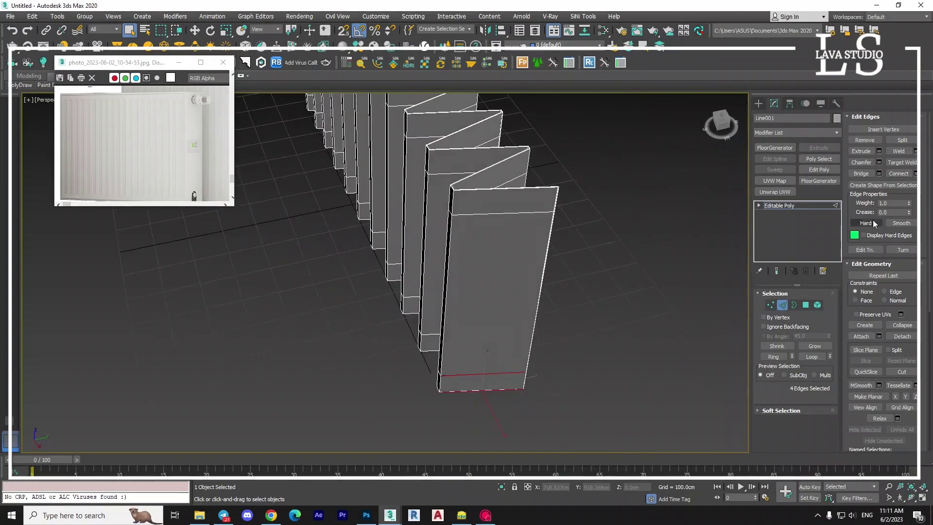
Connect the front-panel edges into two new slightly pinched vertical edges, viewed in wireframe
{"action": "left_click", "coordinate": [916, 174]}
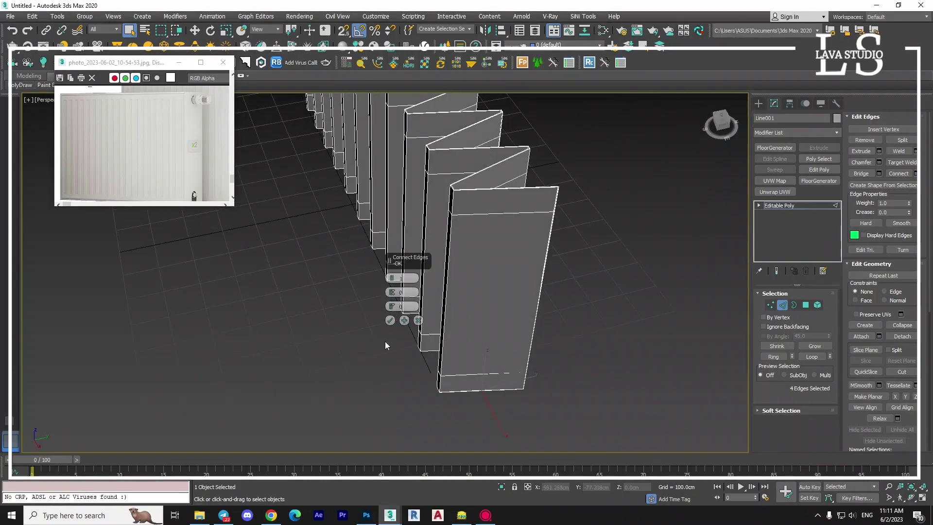
{"action": "middle_click_drag", "start_coordinate": [457, 345], "coordinate": [467, 365], "text": "alt"}
{"action": "key", "text": "Escape"}
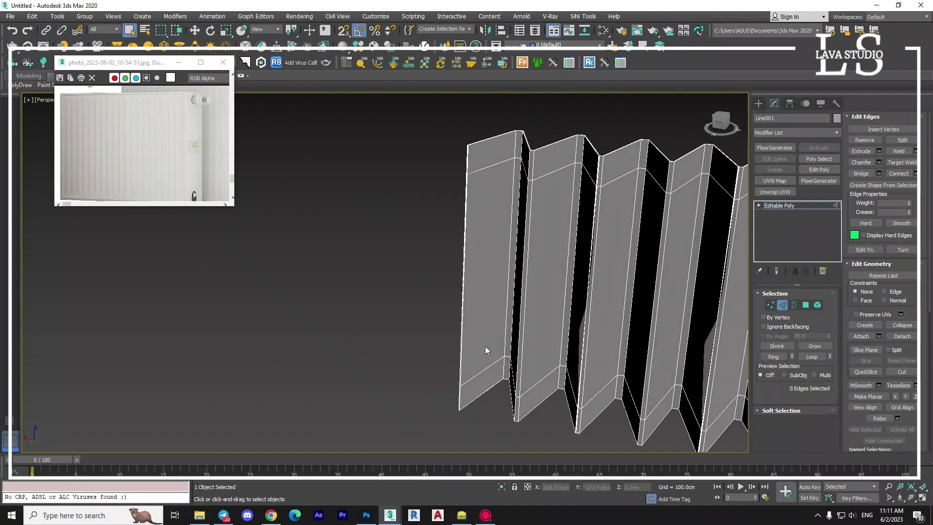
{"action": "middle_click_drag", "start_coordinate": [471, 415], "coordinate": [648, 390], "text": "alt"}
{"action": "left_click", "coordinate": [915, 173]}
{"action": "scroll", "coordinate": [437, 340], "scroll_direction": "up", "scroll_amount": 3}
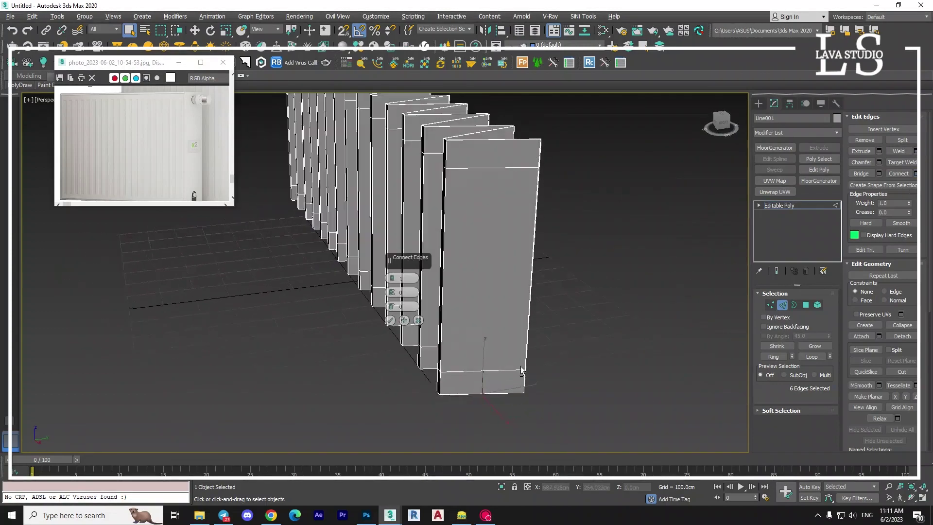
{"action": "scroll", "coordinate": [438, 340], "scroll_direction": "up", "scroll_amount": 3}
{"action": "middle_click_drag", "start_coordinate": [437, 350], "coordinate": [455, 373]}
{"action": "key", "text": "F3"}
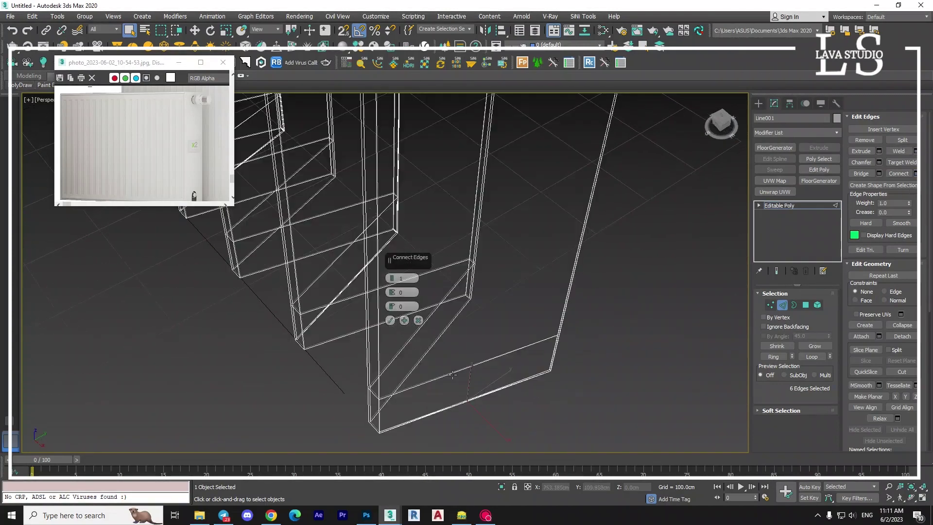
{"action": "scroll", "coordinate": [402, 278], "scroll_direction": "up", "scroll_amount": 1}
{"action": "middle_click_drag", "start_coordinate": [421, 316], "coordinate": [394, 292], "text": "alt"}
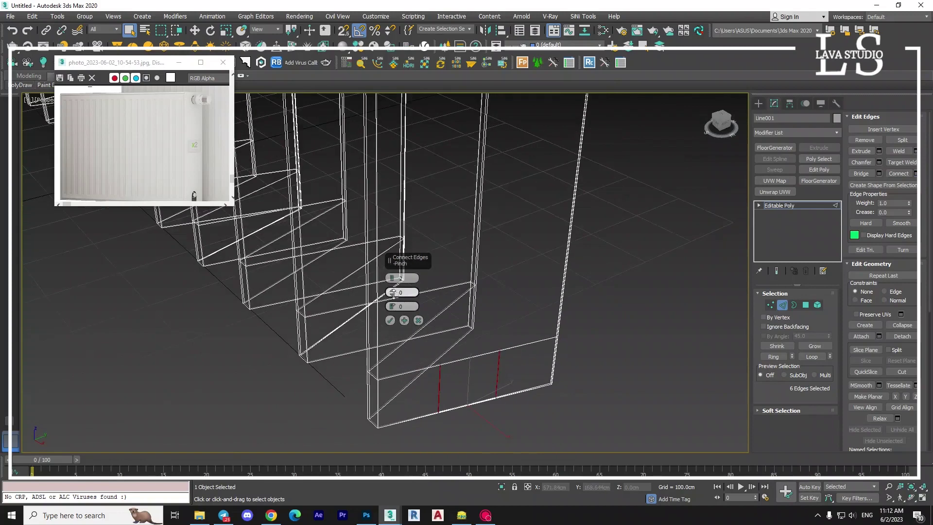
{"action": "left_click_drag", "start_coordinate": [398, 344], "coordinate": [399, 331]}
{"action": "left_click", "coordinate": [403, 293]}
{"action": "left_click", "coordinate": [390, 320]}
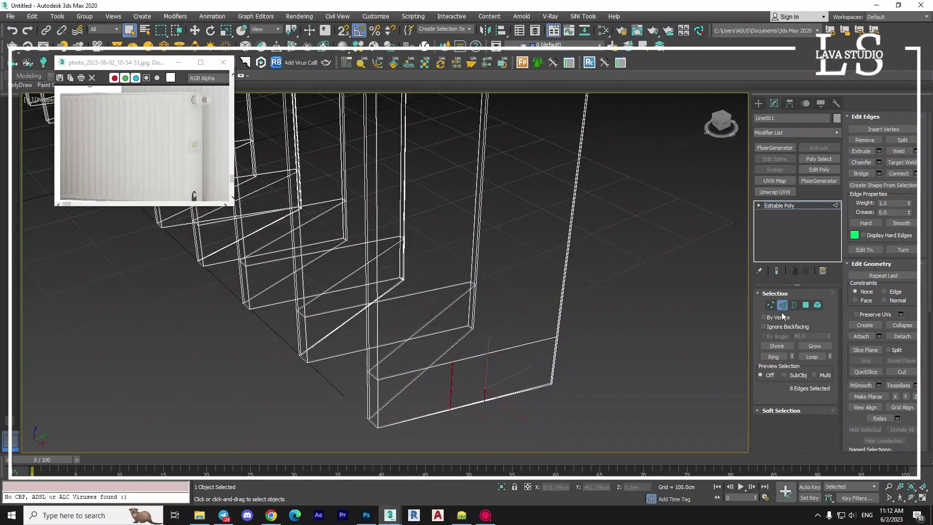
Select the end panel's face, then the whole radiator fin mesh as one element
{"action": "key", "text": "4"}
{"action": "left_click", "coordinate": [573, 370]}
{"action": "middle_click_drag", "start_coordinate": [573, 370], "coordinate": [208, 406], "text": "alt"}
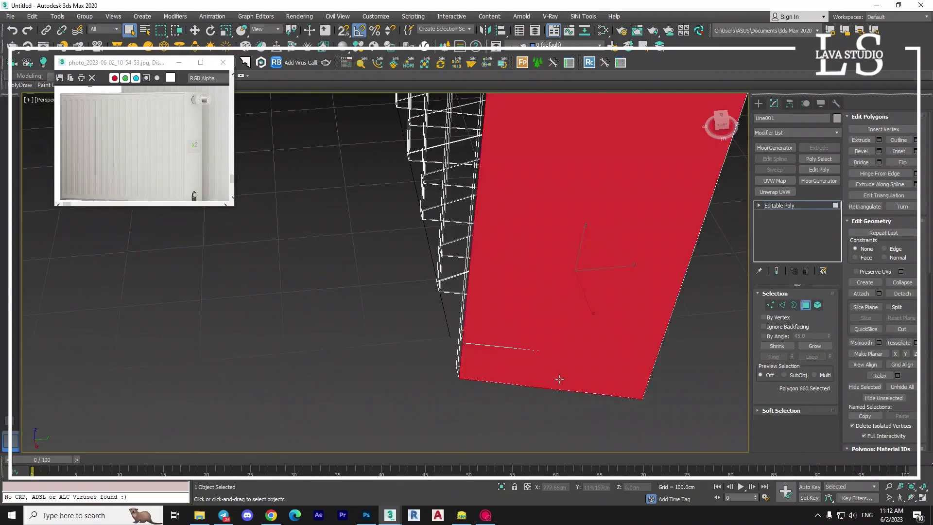
{"action": "scroll", "coordinate": [268, 266], "scroll_direction": "down", "scroll_amount": 5}
{"action": "key", "text": "5"}
{"action": "left_click", "coordinate": [279, 272]}
{"action": "middle_click_drag", "start_coordinate": [278, 272], "coordinate": [400, 344]}
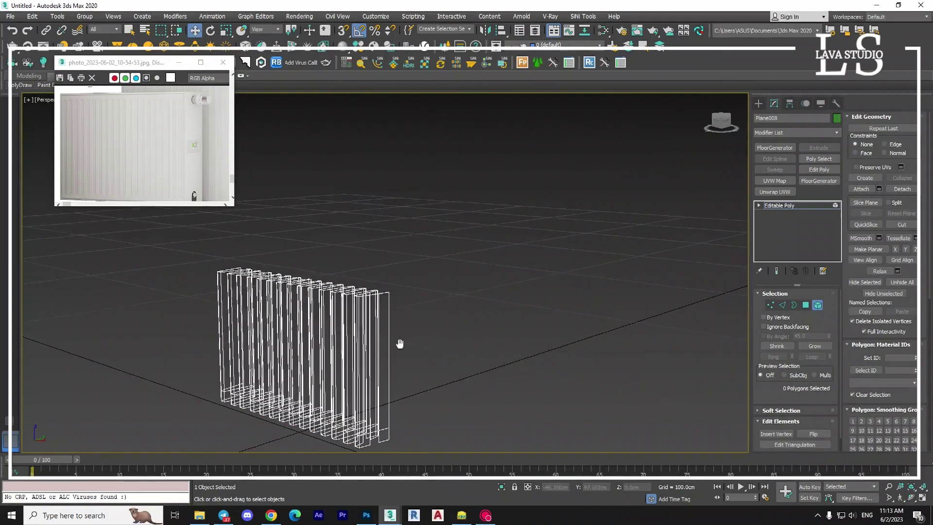
{"action": "scroll", "coordinate": [369, 322], "scroll_direction": "down", "scroll_amount": 2}
{"action": "left_click", "coordinate": [324, 313]}
Select and clear the fins' corner vertices, then select the edges of the right-hand fins
{"action": "left_click", "coordinate": [770, 305], "text": "ctrl"}
{"action": "middle_click_drag", "start_coordinate": [340, 340], "coordinate": [364, 349], "text": "alt"}
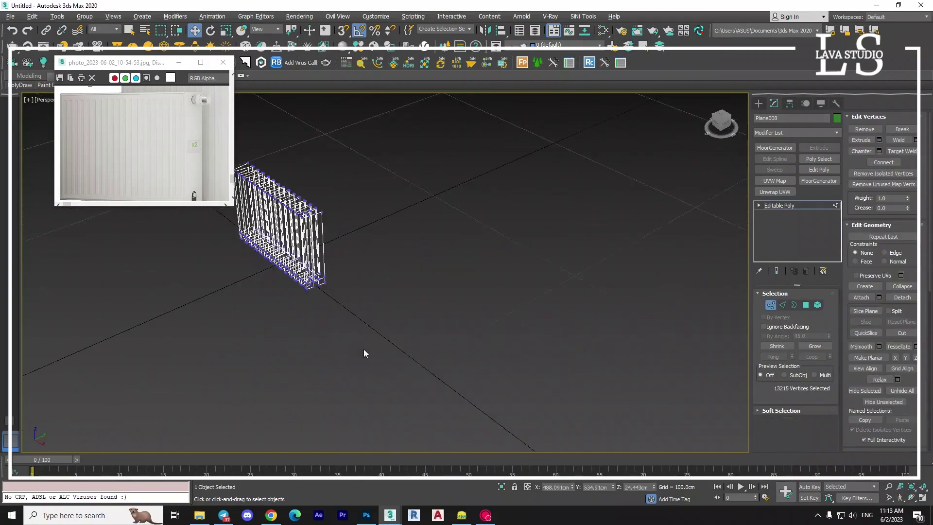
{"action": "scroll", "coordinate": [364, 349], "scroll_direction": "up", "scroll_amount": 2}
{"action": "left_click_drag", "start_coordinate": [351, 294], "coordinate": [337, 322]}
{"action": "mouse_move", "coordinate": [337, 322]}
{"action": "middle_mouse_down", "text": "alt"}
{"action": "mouse_move", "coordinate": [385, 331]}
{"action": "mouse_move", "coordinate": [428, 299]}
{"action": "mouse_move", "coordinate": [434, 319]}
{"action": "mouse_move", "coordinate": [748, 311]}
{"action": "middle_mouse_up", "text": "alt"}
{"action": "left_click", "coordinate": [477, 302]}
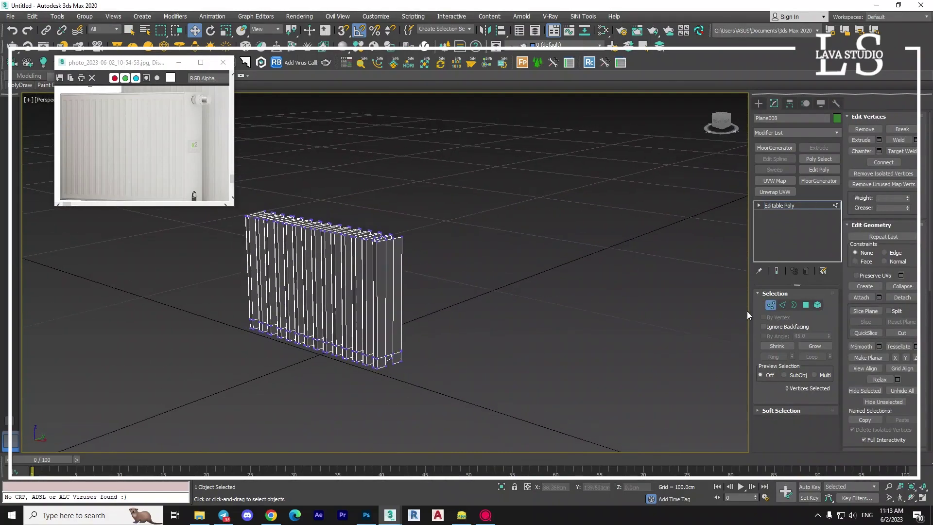
{"action": "key", "text": "2"}
{"action": "mouse_move", "coordinate": [482, 217]}
{"action": "middle_mouse_down", "text": "alt"}
{"action": "mouse_move", "coordinate": [423, 276]}
{"action": "mouse_move", "coordinate": [389, 283]}
{"action": "middle_mouse_up", "text": "alt"}
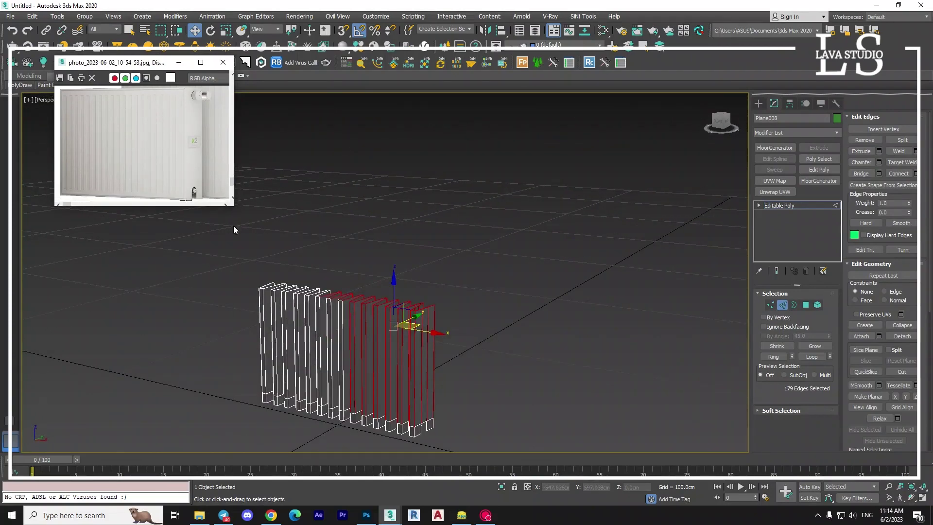
In Front view with vertex snap on, draw Box001 about 38 × 59 cm from the fins' top-right corner
{"action": "left_click", "coordinate": [709, 127]}
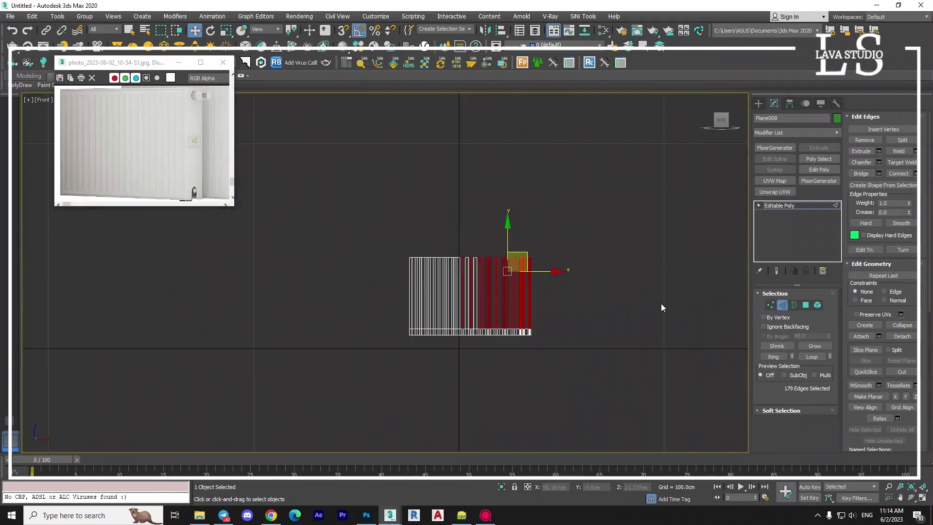
{"action": "scroll", "coordinate": [542, 267], "scroll_direction": "up", "scroll_amount": 5}
{"action": "left_click", "coordinate": [776, 162]}
{"action": "scroll", "coordinate": [521, 251], "scroll_direction": "up", "scroll_amount": 3}
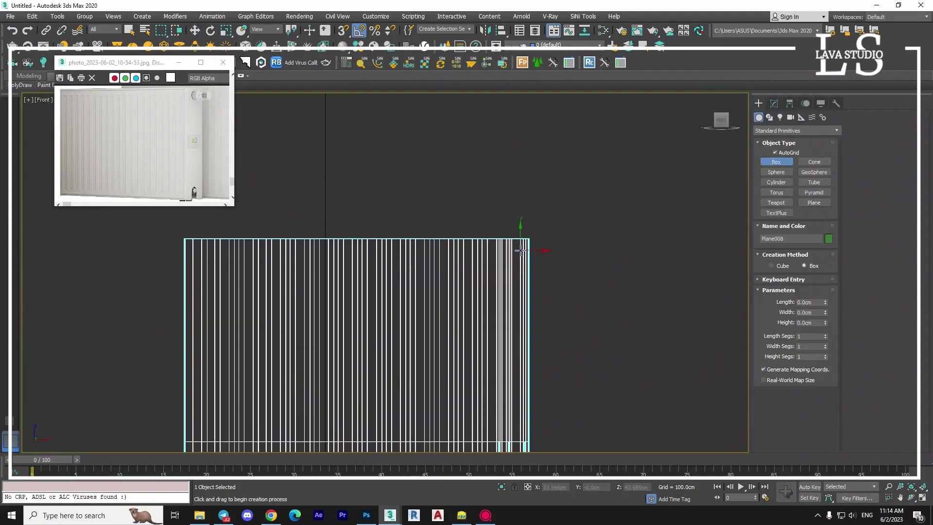
{"action": "key", "text": "s"}
{"action": "scroll", "coordinate": [530, 241], "scroll_direction": "up", "scroll_amount": 3}
{"action": "scroll", "coordinate": [516, 243], "scroll_direction": "up", "scroll_amount": 2}
{"action": "mouse_move", "coordinate": [496, 247]}
{"action": "left_mouse_down"}
{"action": "mouse_move", "coordinate": [430, 308]}
{"action": "mouse_move", "coordinate": [324, 367]}
{"action": "left_mouse_up"}
{"action": "scroll", "coordinate": [457, 299], "scroll_direction": "down", "scroll_amount": 3}
{"action": "scroll", "coordinate": [423, 311], "scroll_direction": "down", "scroll_amount": 2}
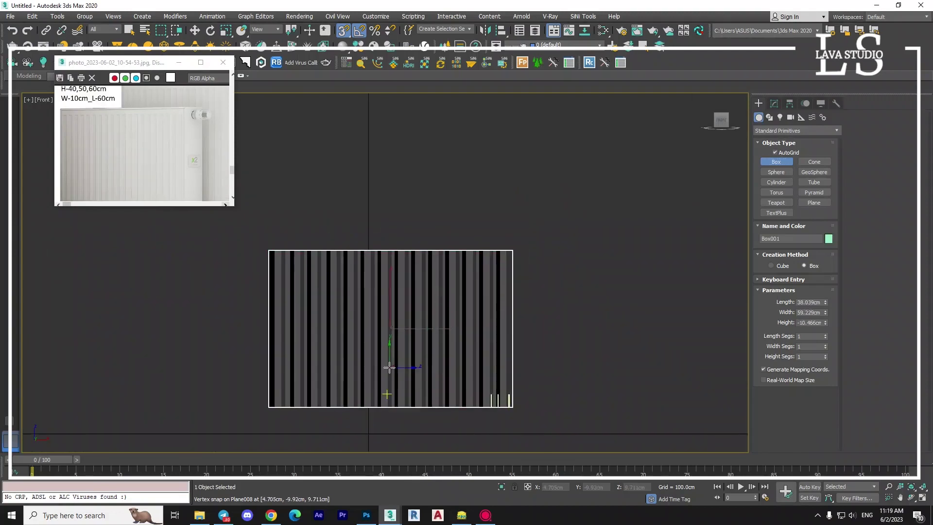
Back in Perspective, enter a first new box height and turn snapping off
{"action": "key", "text": "p"}
{"action": "middle_click_drag", "start_coordinate": [387, 362], "coordinate": [367, 375], "text": "alt"}
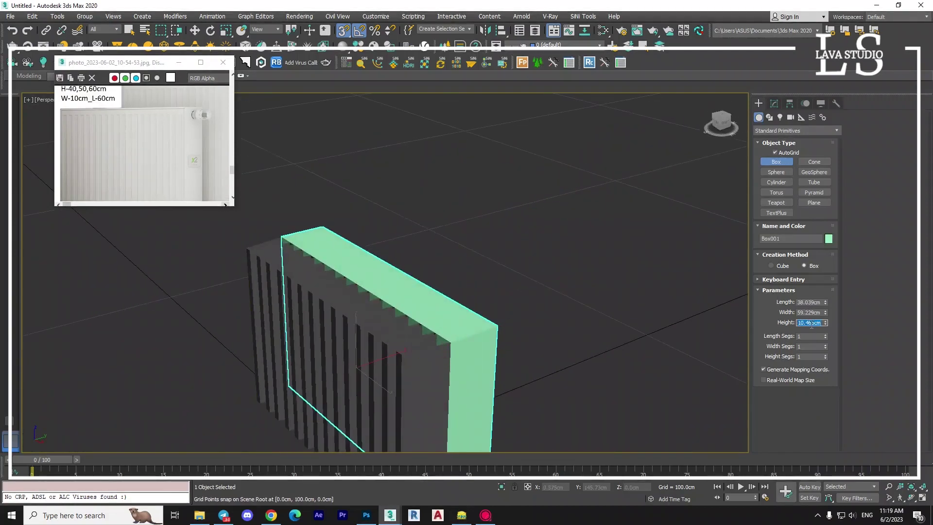
{"action": "type", "text": "2"}
{"action": "key", "text": "Return"}
{"action": "middle_click_drag", "start_coordinate": [433, 291], "coordinate": [381, 358], "text": "alt"}
{"action": "key", "text": "w"}
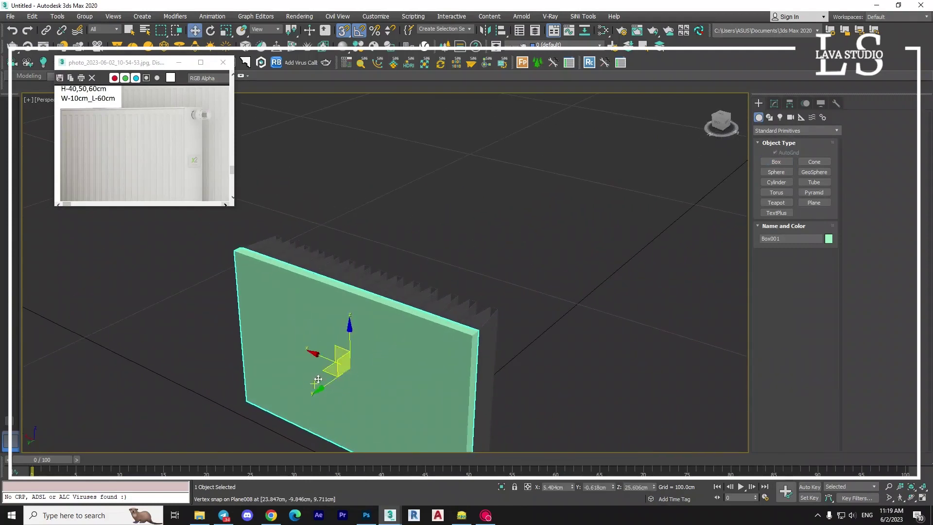
{"action": "key", "text": "s"}
{"action": "middle_click_drag", "start_coordinate": [318, 379], "coordinate": [371, 387], "text": "alt"}
Set Box001's Height to 0.3 cm, making a thin front plate over the fins
{"action": "left_click", "coordinate": [774, 104]}
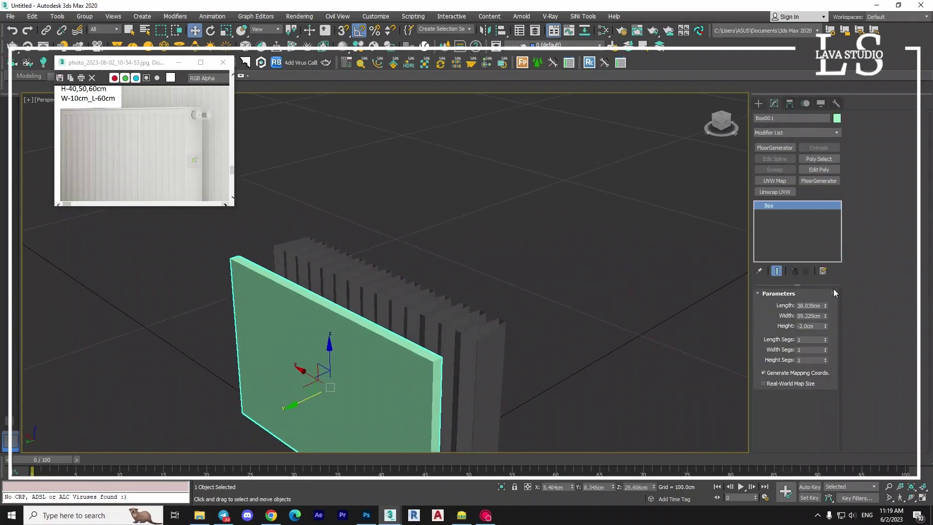
{"action": "key", "text": "Return"}
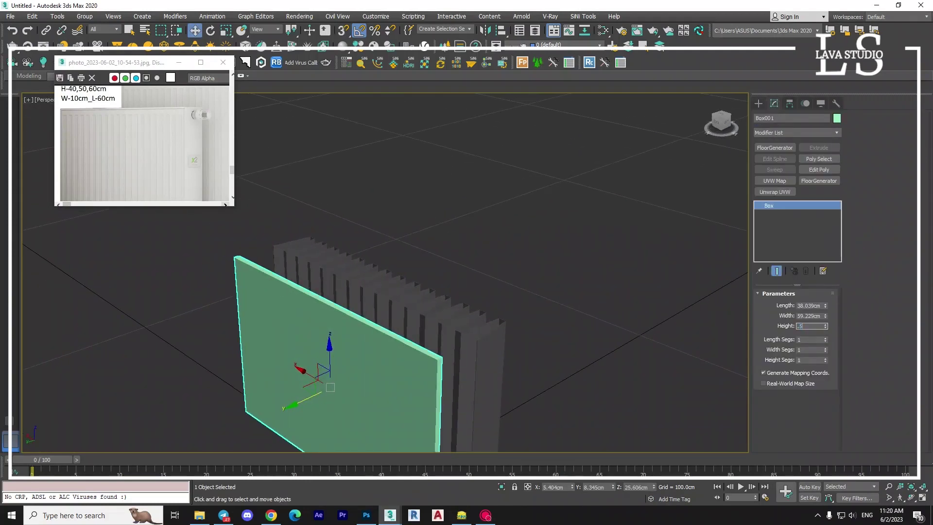
{"action": "key", "text": "Return"}
{"action": "scroll", "coordinate": [370, 341], "scroll_direction": "up", "scroll_amount": 3}
{"action": "scroll", "coordinate": [369, 340], "scroll_direction": "up", "scroll_amount": 3}
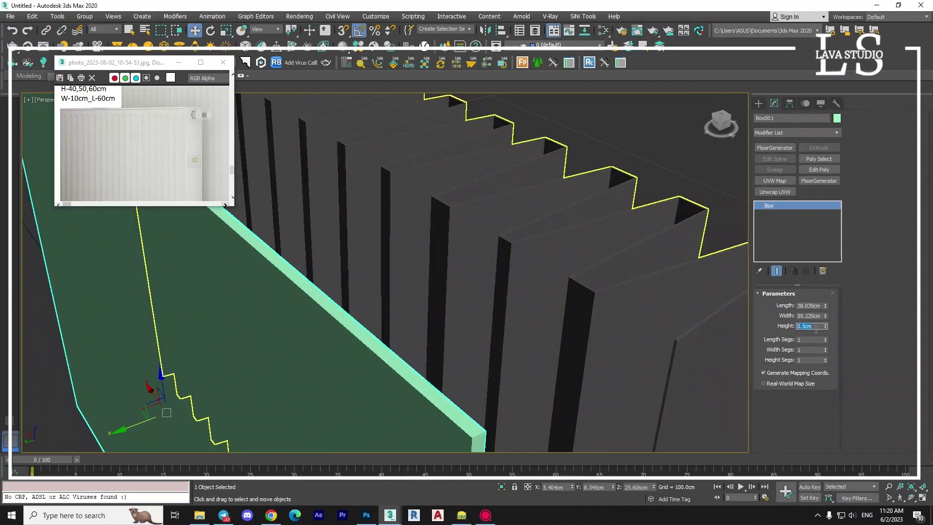
{"action": "key", "text": "Return"}
{"action": "middle_click_drag", "start_coordinate": [487, 311], "coordinate": [517, 295], "text": "alt"}
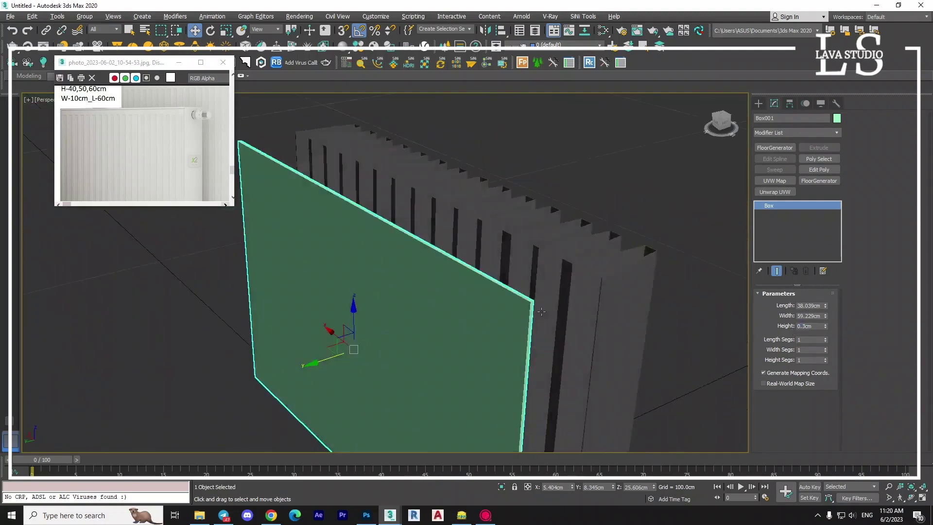
{"action": "right_click", "coordinate": [472, 292]}
Convert the plate to Editable Poly and inset its front face by 0.2 cm
{"action": "left_click", "coordinate": [588, 414]}
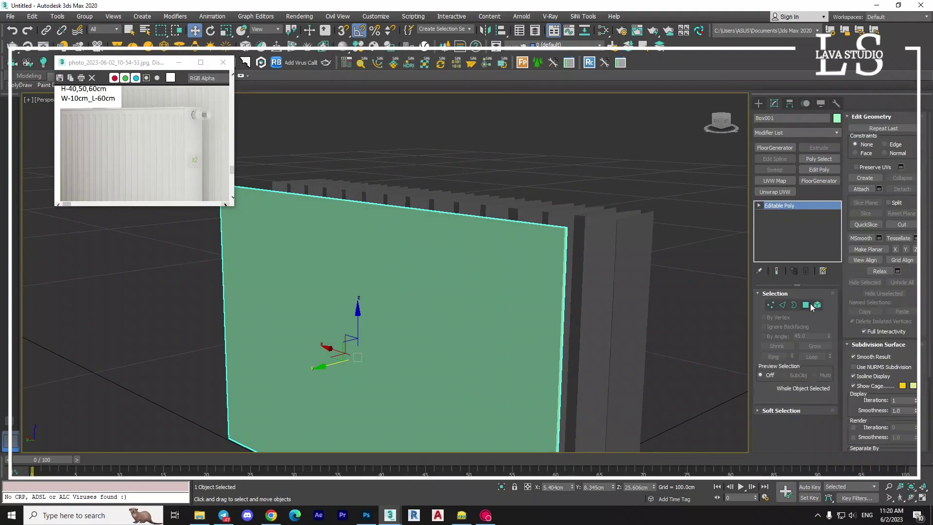
{"action": "left_click", "coordinate": [806, 305]}
{"action": "left_click", "coordinate": [452, 355]}
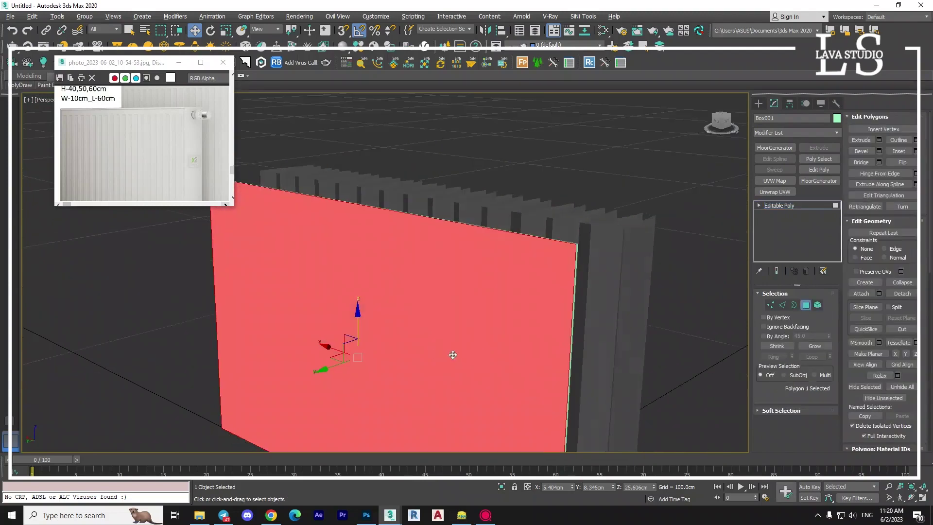
{"action": "left_click", "coordinate": [916, 151]}
{"action": "left_click_drag", "start_coordinate": [406, 289], "coordinate": [406, 294]}
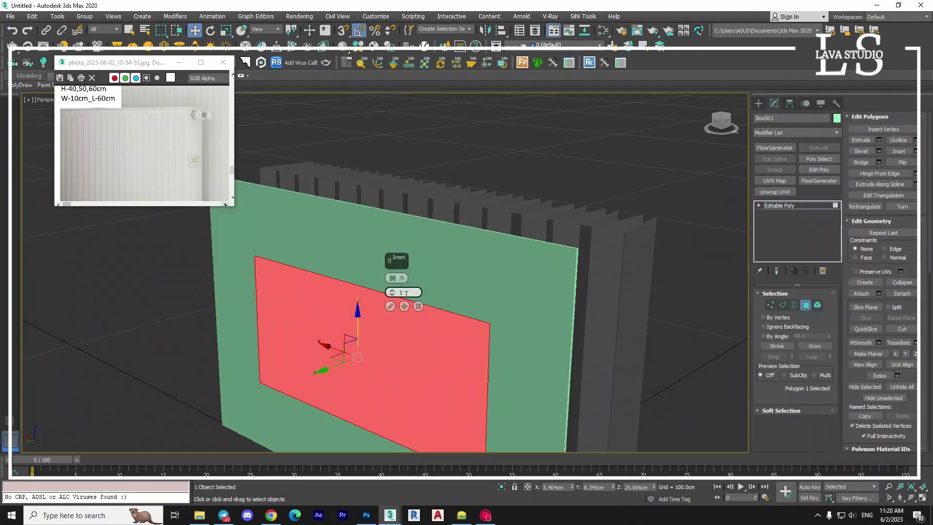
{"action": "key", "text": "Return"}
{"action": "type", "text": "2"}
{"action": "key", "text": "Return"}
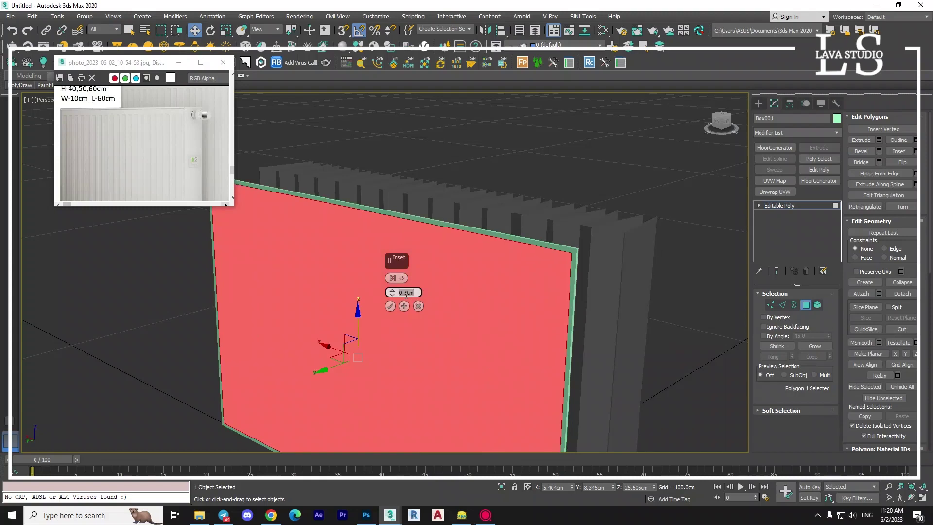
{"action": "left_click", "coordinate": [391, 307]}
Bevel the inset face with 0.2 cm height and 0.5 cm outline
{"action": "left_click", "coordinate": [880, 150]}
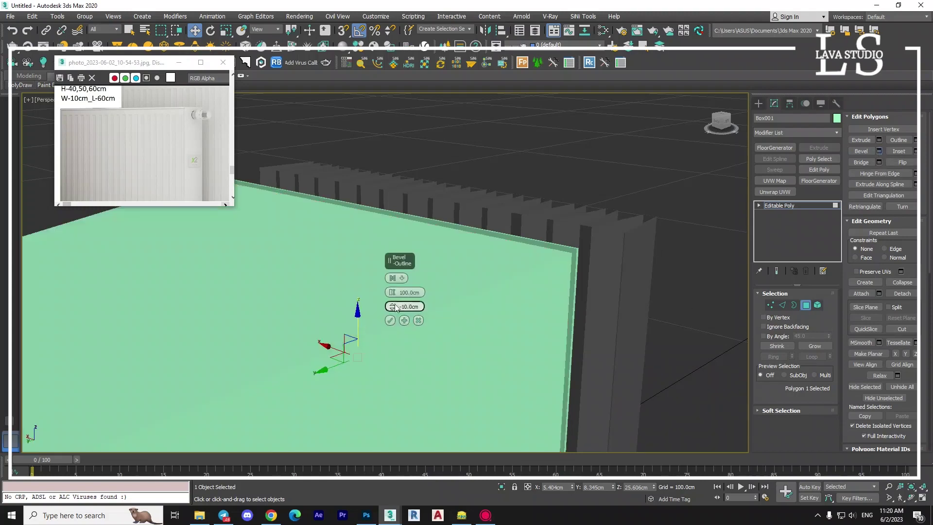
{"action": "left_click_drag", "start_coordinate": [394, 304], "coordinate": [395, 302]}
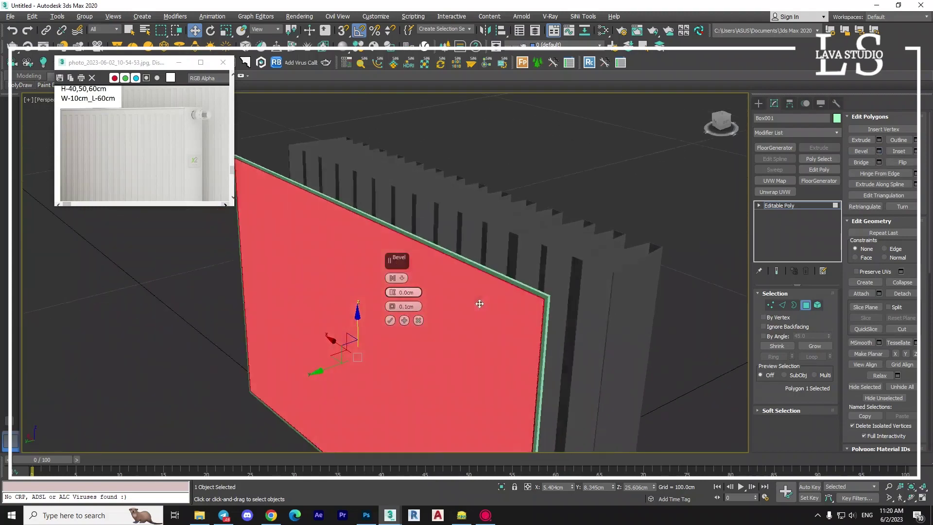
{"action": "scroll", "coordinate": [486, 307], "scroll_direction": "up", "scroll_amount": 5}
{"action": "type", "text": "-"}
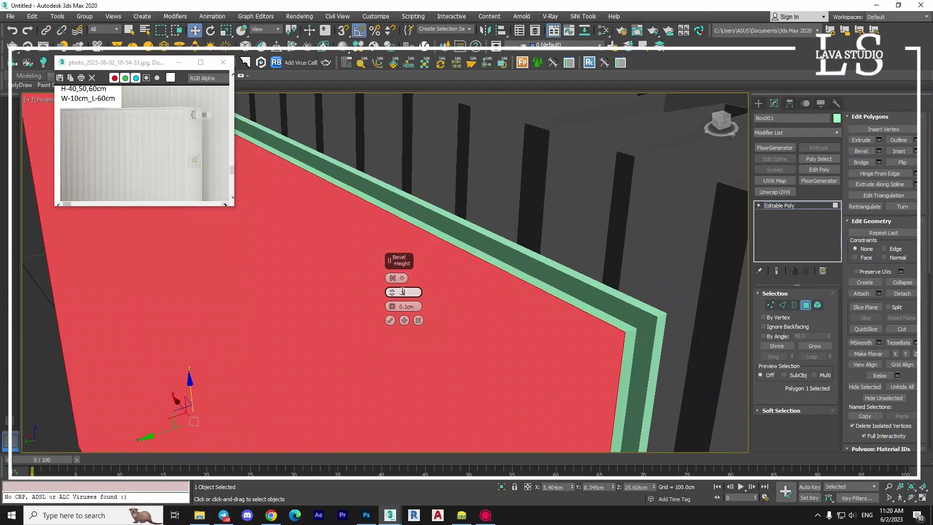
{"action": "left_click_drag", "start_coordinate": [393, 306], "coordinate": [400, 307]}
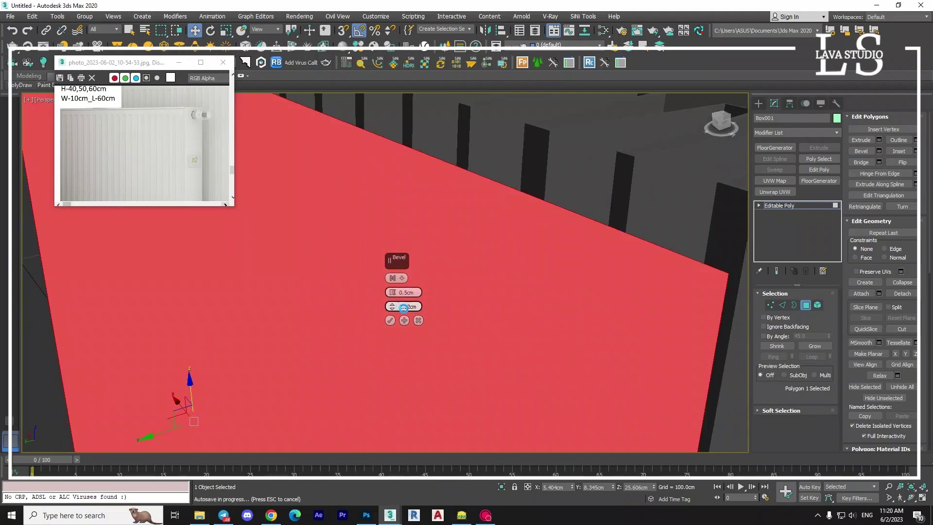
{"action": "double_click", "coordinate": [413, 309]}
{"action": "type", "text": "0.5"}
{"action": "key", "text": "Return"}
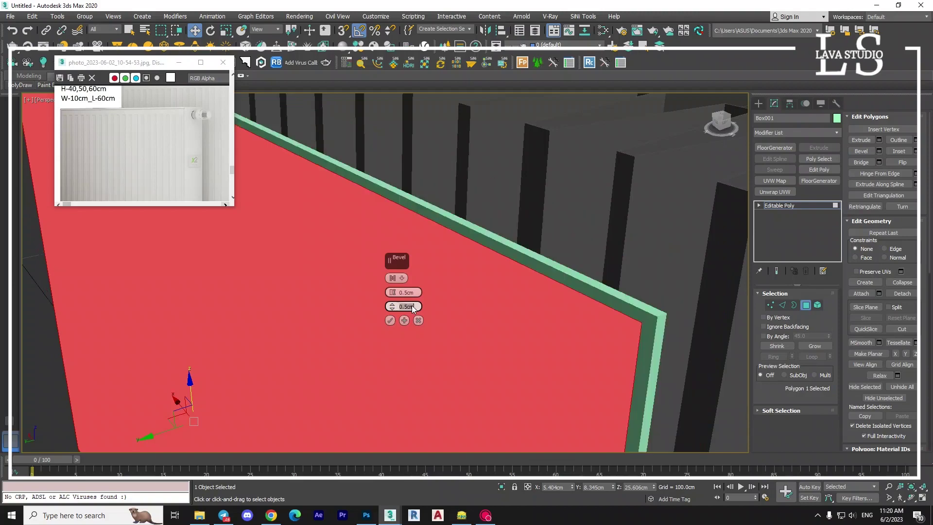
{"action": "mouse_move", "coordinate": [412, 306]}
{"action": "middle_mouse_down", "text": "alt"}
{"action": "mouse_move", "coordinate": [544, 361]}
{"action": "mouse_move", "coordinate": [380, 380]}
{"action": "mouse_move", "coordinate": [409, 308]}
{"action": "middle_mouse_up", "text": "alt"}
{"action": "type", "text": "-0.5"}
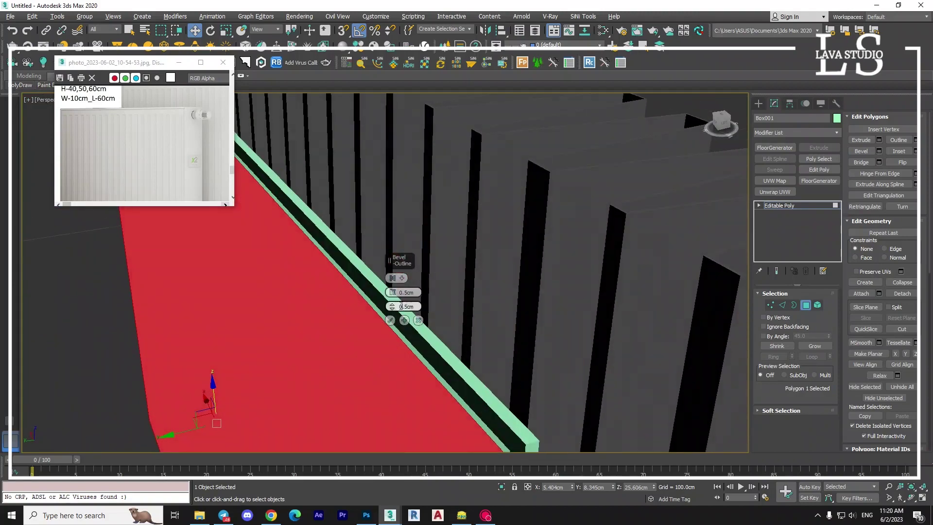
{"action": "mouse_move", "coordinate": [448, 412]}
{"action": "middle_mouse_down", "text": "alt"}
{"action": "mouse_move", "coordinate": [516, 385]}
{"action": "mouse_move", "coordinate": [437, 321]}
{"action": "middle_mouse_up", "text": "alt"}
{"action": "double_click", "coordinate": [407, 292]}
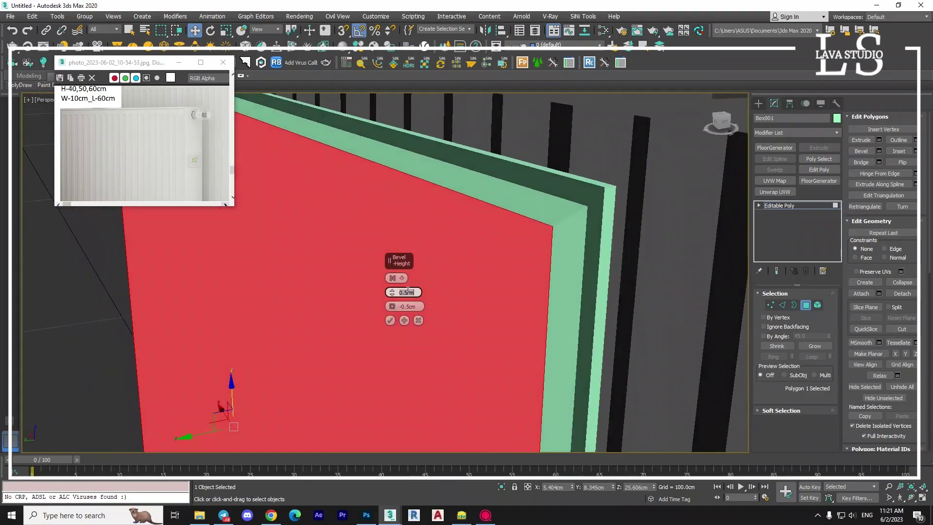
{"action": "type", "text": "0.2"}
{"action": "key", "text": "Return"}
{"action": "mouse_move", "coordinate": [454, 269]}
{"action": "middle_mouse_down", "text": "alt"}
{"action": "mouse_move", "coordinate": [468, 339]}
{"action": "mouse_move", "coordinate": [483, 352]}
{"action": "mouse_move", "coordinate": [522, 351]}
{"action": "mouse_move", "coordinate": [458, 308]}
{"action": "mouse_move", "coordinate": [548, 294]}
{"action": "mouse_move", "coordinate": [458, 284]}
{"action": "mouse_move", "coordinate": [531, 291]}
{"action": "mouse_move", "coordinate": [437, 311]}
{"action": "mouse_move", "coordinate": [311, 316]}
{"action": "middle_mouse_up", "text": "alt"}
{"action": "left_click", "coordinate": [390, 320]}
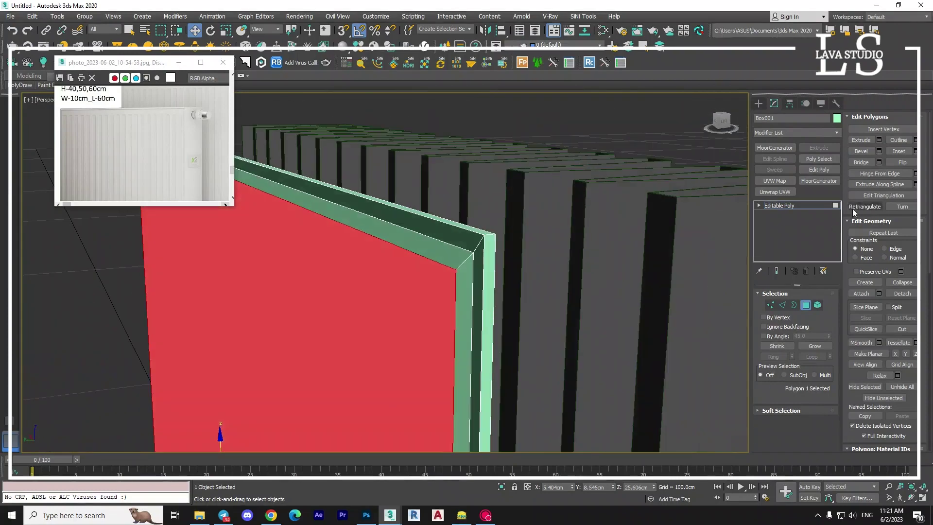
Bevel the face a second time with a -0.2 cm outline
{"action": "left_click", "coordinate": [879, 151]}
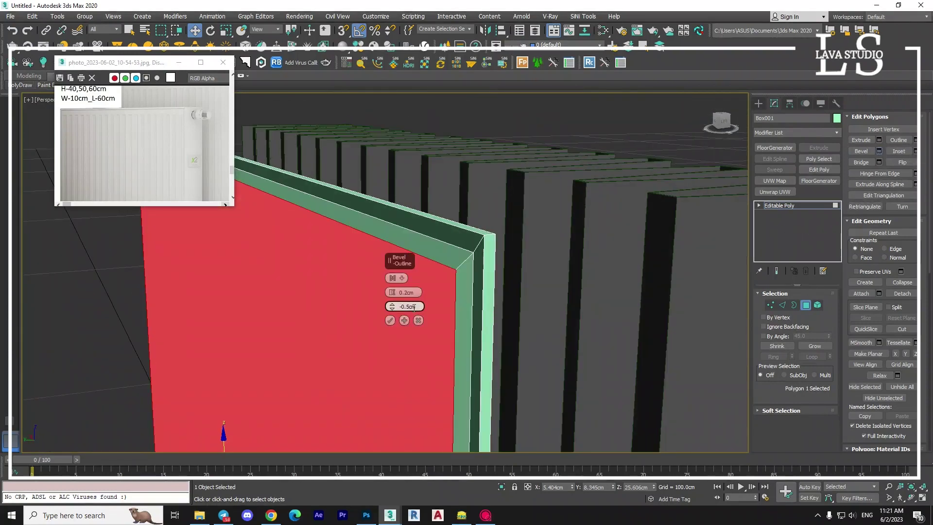
{"action": "left_click", "coordinate": [409, 307]}
{"action": "type", "text": "-0.2"}
{"action": "key", "text": "Return"}
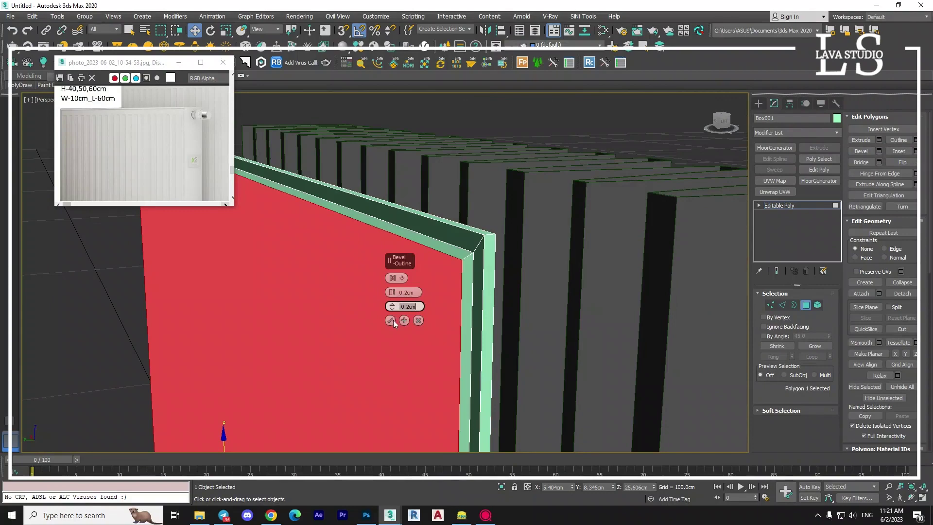
{"action": "left_click", "coordinate": [397, 321]}
{"action": "mouse_move", "coordinate": [397, 321]}
{"action": "middle_mouse_down", "text": "alt"}
{"action": "mouse_move", "coordinate": [440, 329]}
{"action": "mouse_move", "coordinate": [733, 317]}
{"action": "mouse_move", "coordinate": [777, 296]}
{"action": "middle_mouse_up", "text": "alt"}
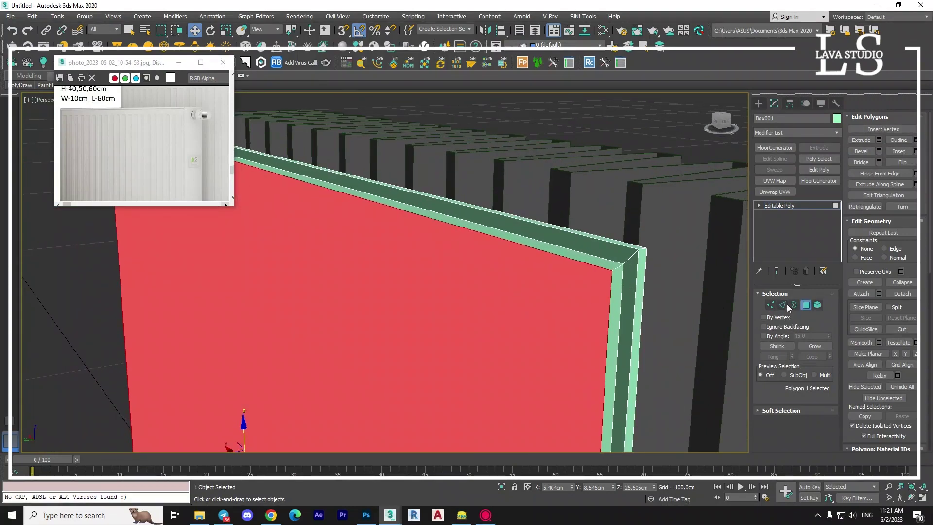
{"action": "left_click", "coordinate": [787, 304]}
Connect the plate's side edges with 2 horizontal edges pinched 90 toward top and bottom
{"action": "mouse_move", "coordinate": [559, 274]}
{"action": "middle_mouse_down", "text": "alt"}
{"action": "mouse_move", "coordinate": [585, 283]}
{"action": "mouse_move", "coordinate": [609, 223]}
{"action": "middle_mouse_up", "text": "alt"}
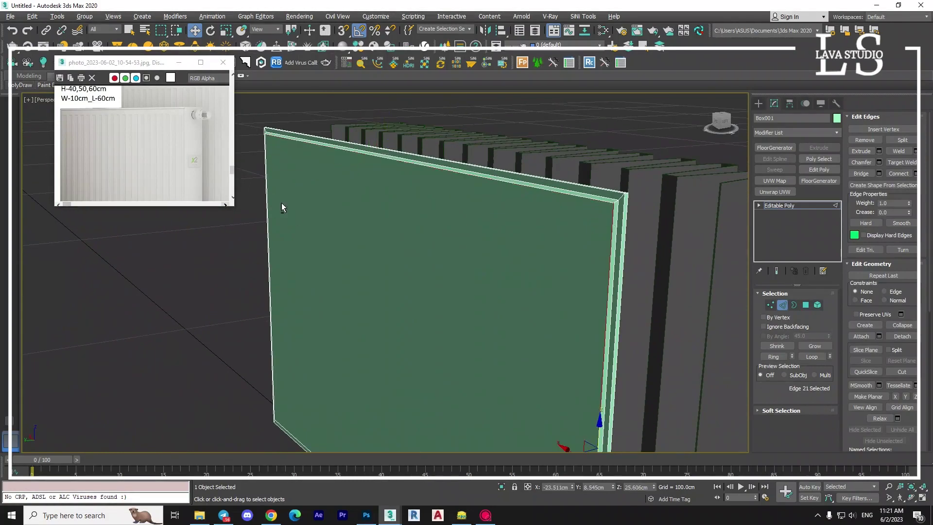
{"action": "mouse_move", "coordinate": [282, 203]}
{"action": "middle_mouse_down", "text": "alt"}
{"action": "mouse_move", "coordinate": [451, 193]}
{"action": "mouse_move", "coordinate": [257, 335]}
{"action": "middle_mouse_up", "text": "alt"}
{"action": "left_click", "coordinate": [258, 335], "text": "ctrl"}
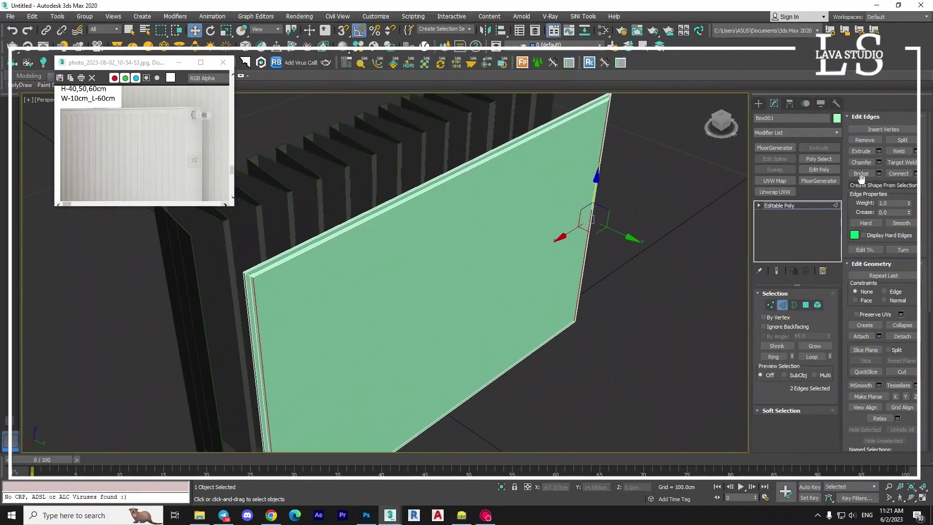
{"action": "left_click", "coordinate": [915, 174]}
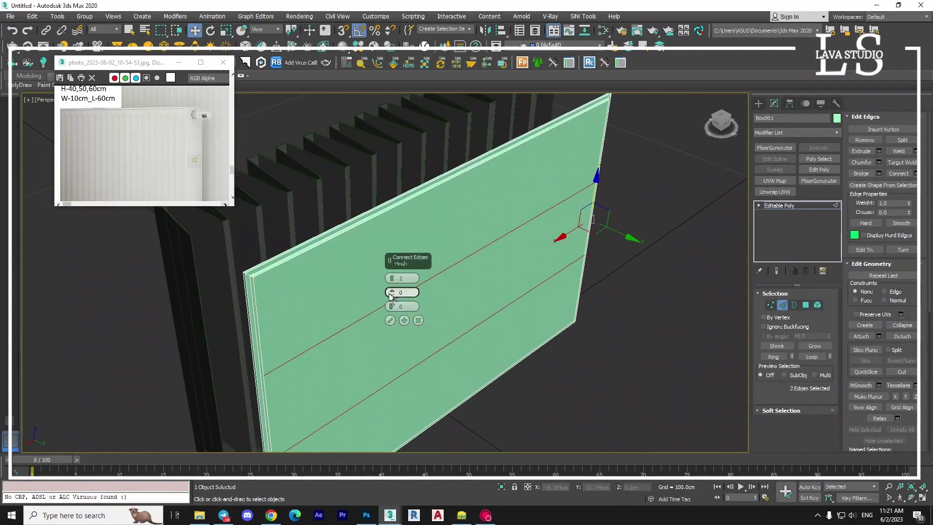
{"action": "left_click_drag", "start_coordinate": [382, 284], "coordinate": [434, 284]}
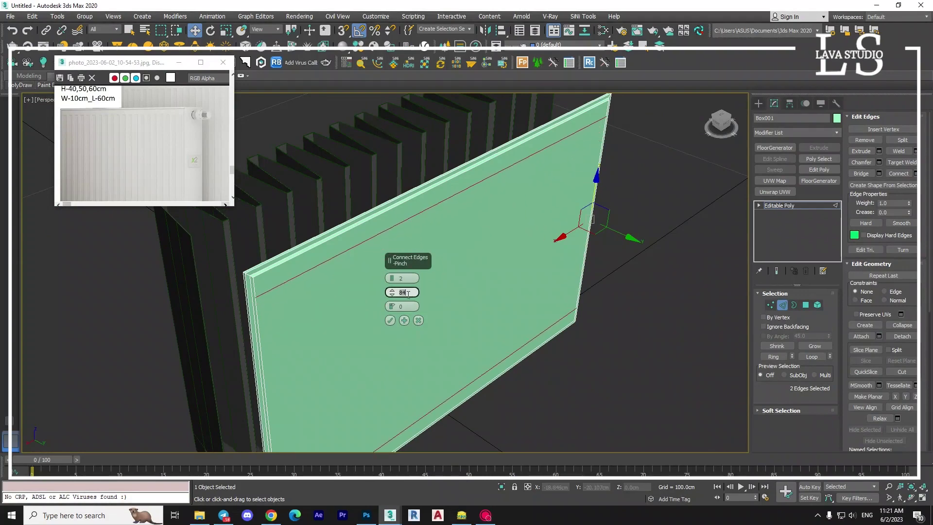
{"action": "middle_click_drag", "start_coordinate": [423, 322], "coordinate": [364, 304], "text": "alt"}
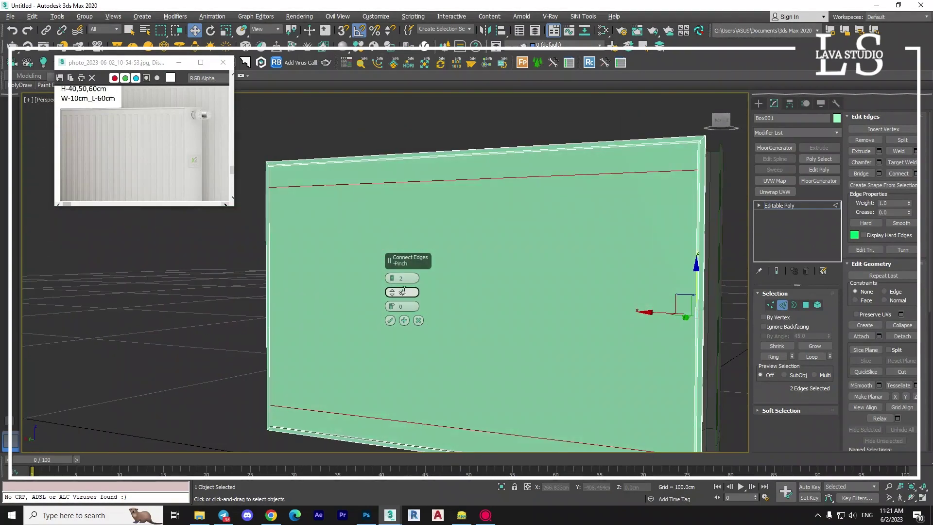
{"action": "type", "text": "90"}
{"action": "left_click", "coordinate": [392, 321]}
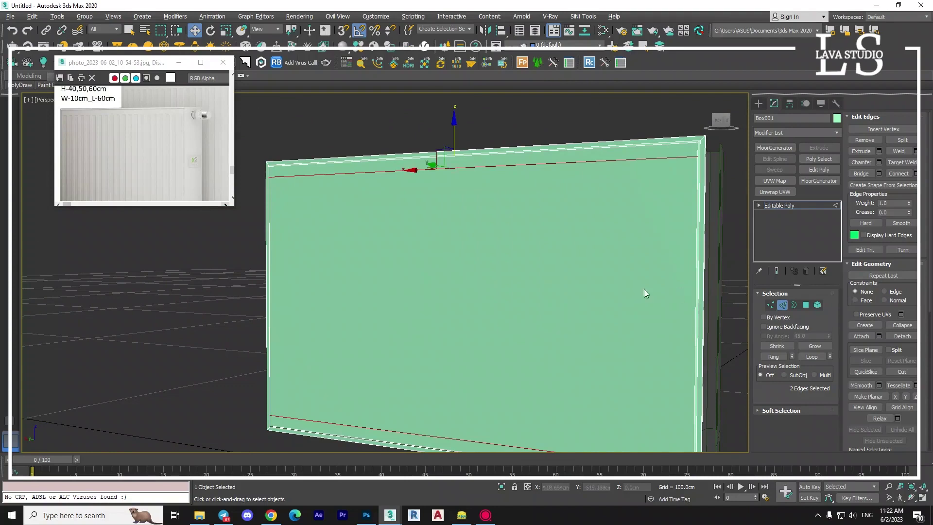
Add 2 vertical connecting edges pinched 95 toward the left and right sides
{"action": "left_click", "coordinate": [915, 174]}
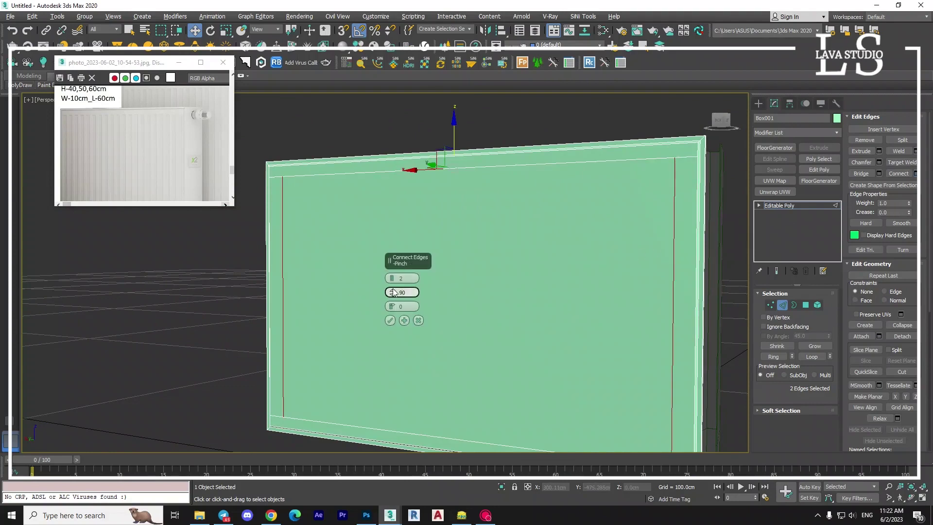
{"action": "type", "text": "95"}
{"action": "left_click", "coordinate": [390, 320]}
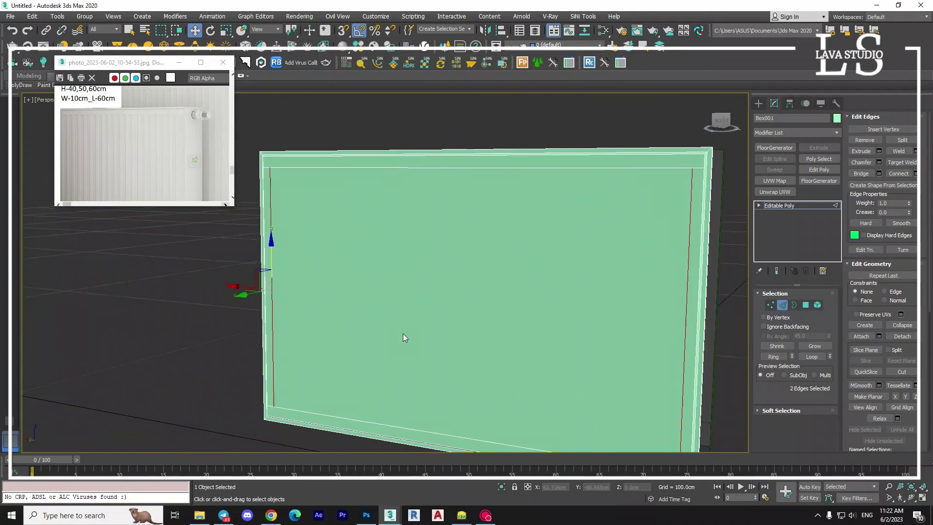
Select the top inner edge and enlarge the radiator reference photo full-screen
{"action": "left_click", "coordinate": [557, 154]}
{"action": "left_click", "coordinate": [495, 506]}
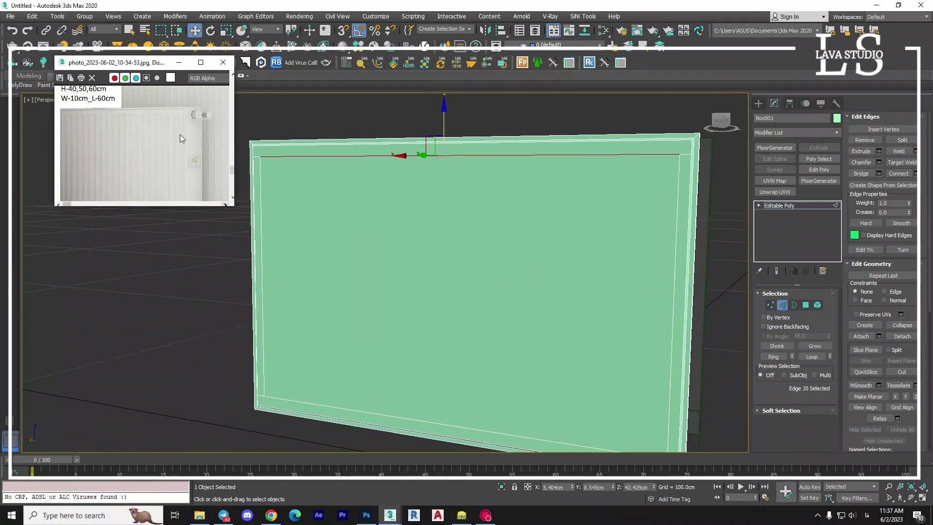
{"action": "left_click", "coordinate": [200, 63]}
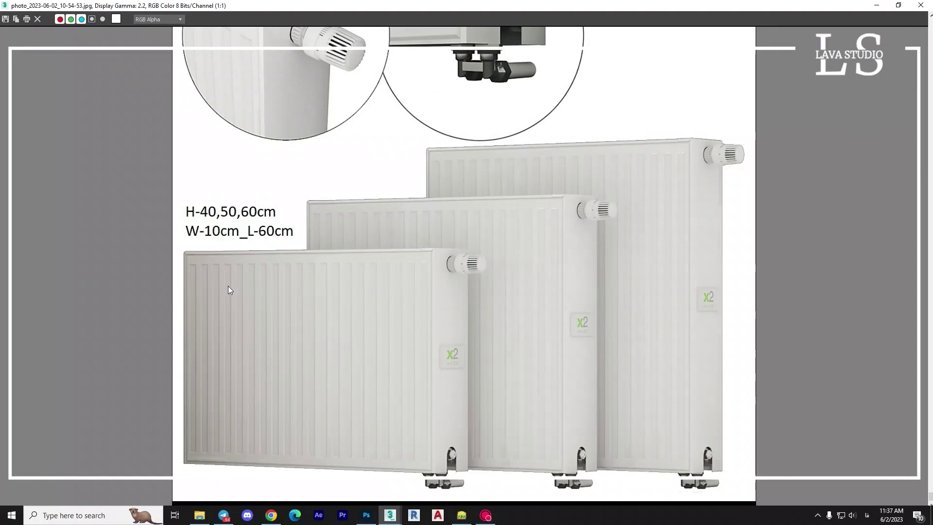
Add the bottom inner edge, show the panel in wireframe, and preview vertical Connect Edges
{"action": "left_click", "coordinate": [899, 6]}
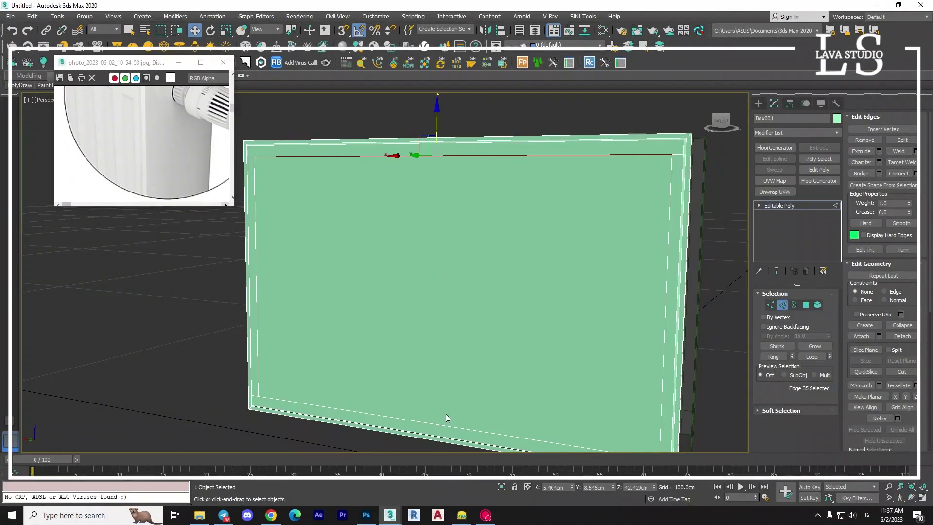
{"action": "left_click", "coordinate": [365, 396], "text": "ctrl"}
{"action": "mouse_move", "coordinate": [486, 389]}
{"action": "middle_mouse_down", "text": "alt"}
{"action": "mouse_move", "coordinate": [590, 392]}
{"action": "mouse_move", "coordinate": [454, 387]}
{"action": "mouse_move", "coordinate": [419, 136]}
{"action": "middle_mouse_up", "text": "alt"}
{"action": "key", "text": "F3"}
{"action": "scroll", "coordinate": [442, 237], "scroll_direction": "down", "scroll_amount": 3}
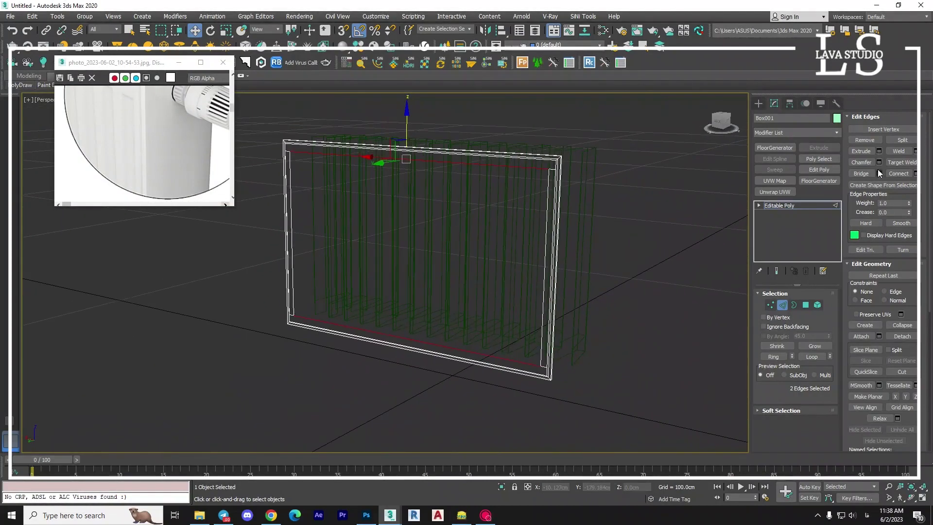
{"action": "left_click", "coordinate": [915, 174]}
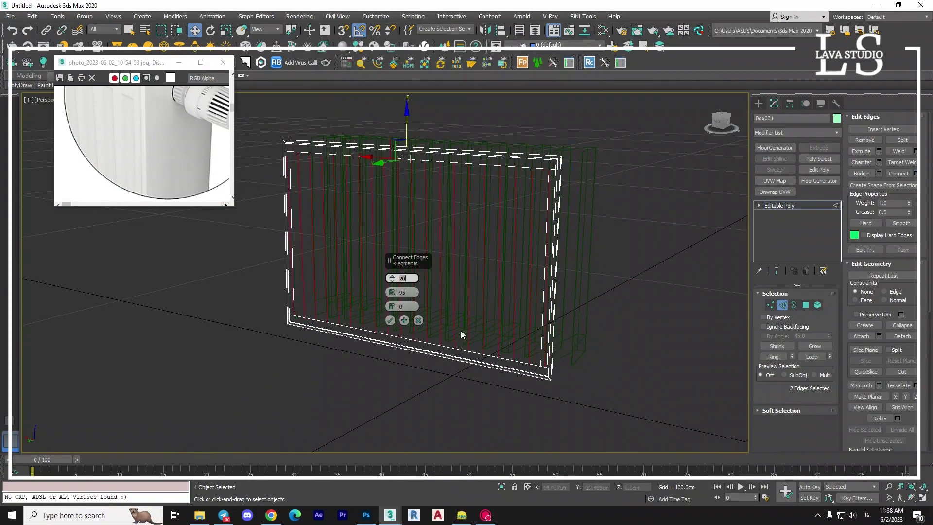
Set the vertical edge connection to 40 segments with a pinch of 6
{"action": "scroll", "coordinate": [466, 296], "scroll_direction": "up", "scroll_amount": 3}
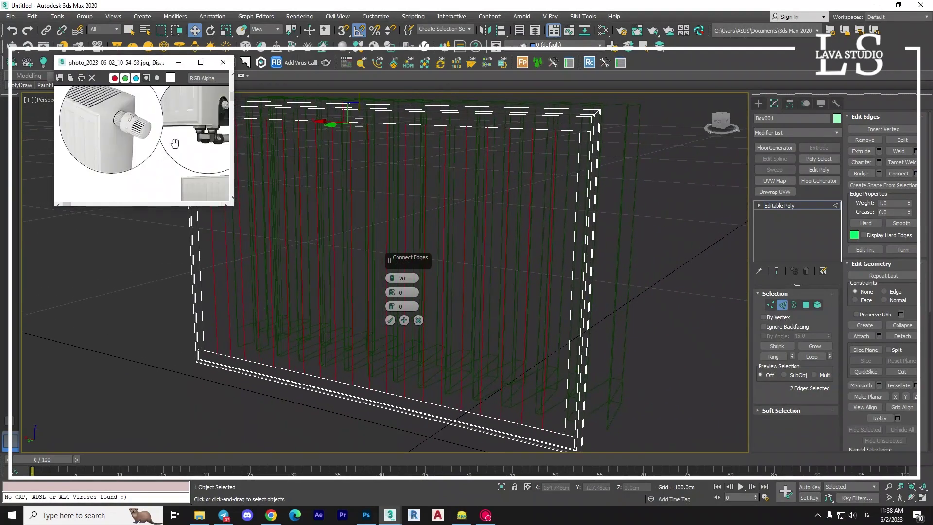
{"action": "scroll", "coordinate": [138, 169], "scroll_direction": "down", "scroll_amount": 3}
{"action": "scroll", "coordinate": [130, 140], "scroll_direction": "up", "scroll_amount": 2}
{"action": "type", "text": "40"}
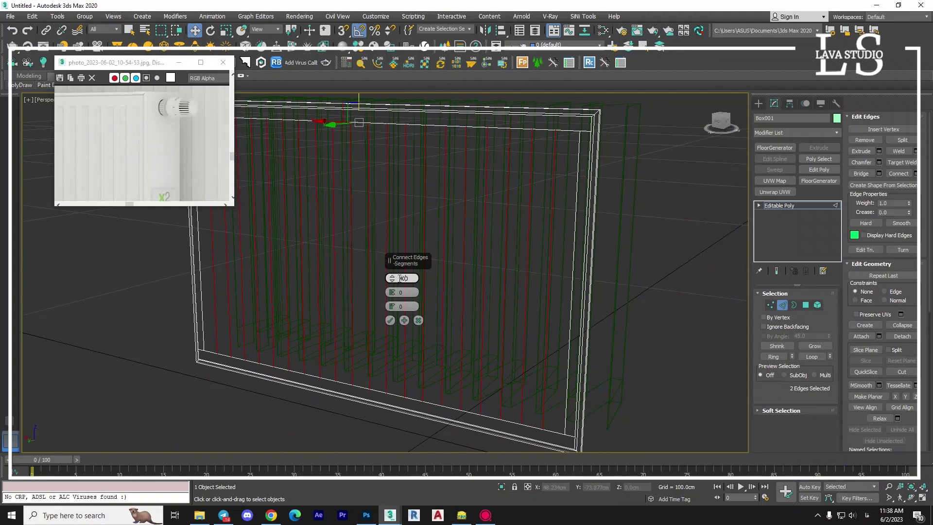
{"action": "key", "text": "Return"}
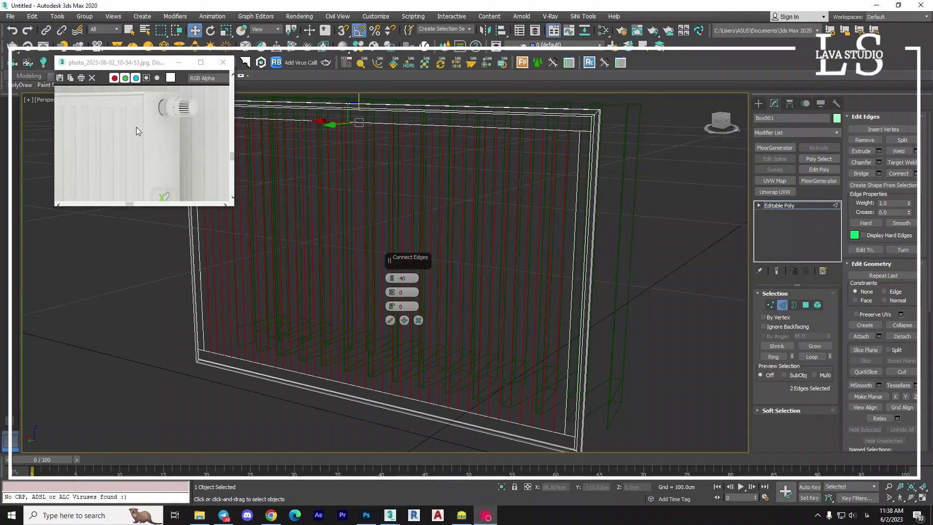
{"action": "left_click", "coordinate": [414, 292]}
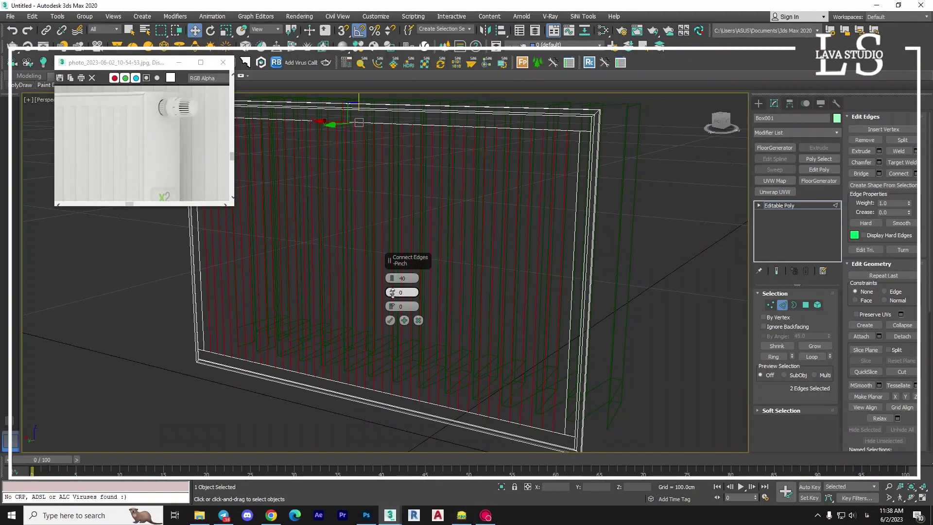
{"action": "type", "text": "6"}
{"action": "key", "text": "Return"}
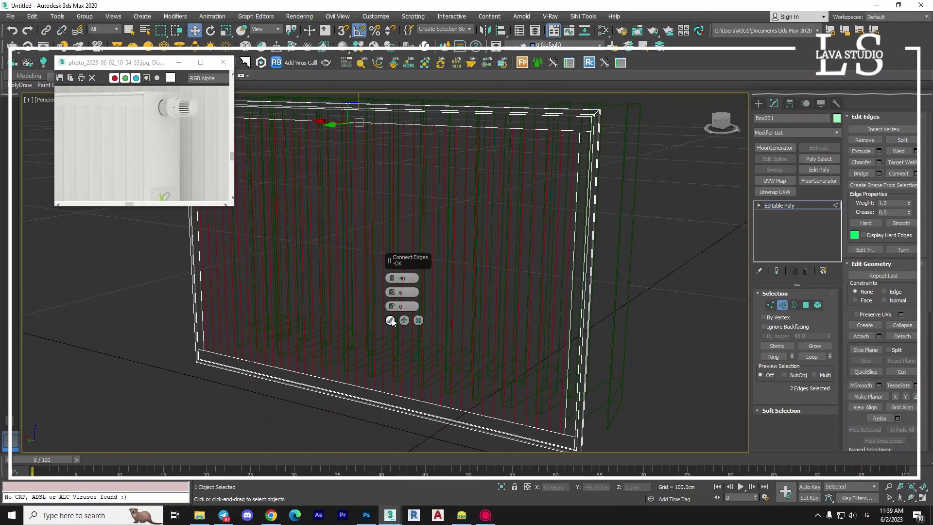
Commit the 40 vertical edges and select every other vertical strip in Polygon mode
{"action": "left_click", "coordinate": [390, 320]}
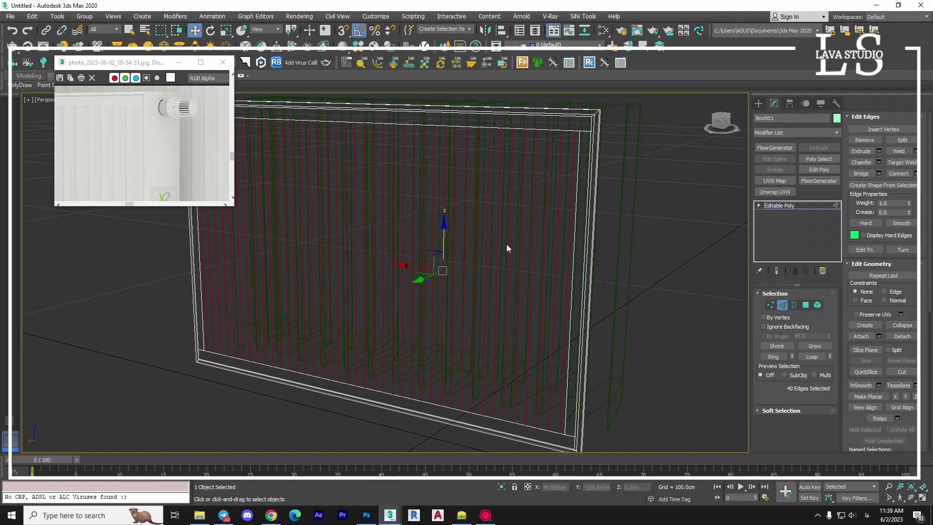
{"action": "left_click", "coordinate": [806, 304]}
{"action": "left_click", "coordinate": [569, 174]}
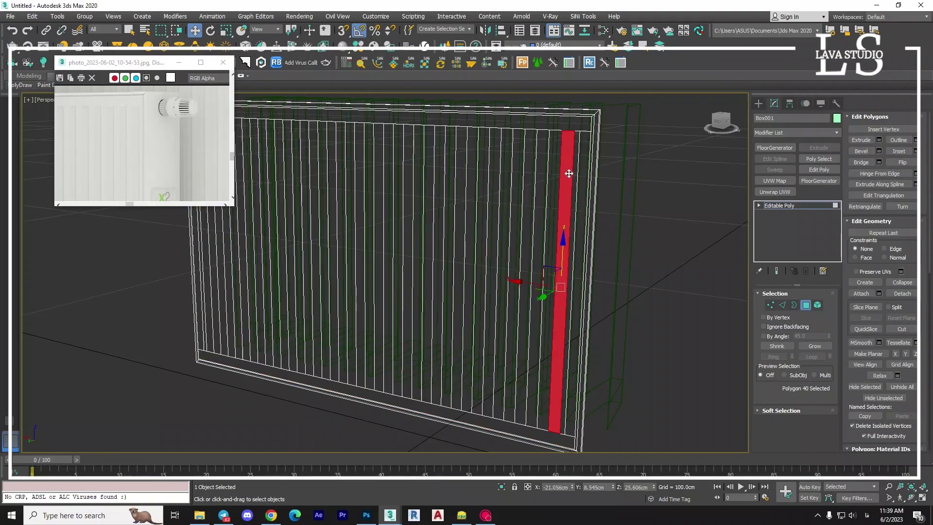
{"action": "left_click", "coordinate": [542, 165], "text": "ctrl"}
{"action": "left_click", "coordinate": [519, 163], "text": "ctrl"}
{"action": "left_click", "coordinate": [475, 160], "text": "ctrl"}
{"action": "left_click", "coordinate": [430, 158], "text": "ctrl"}
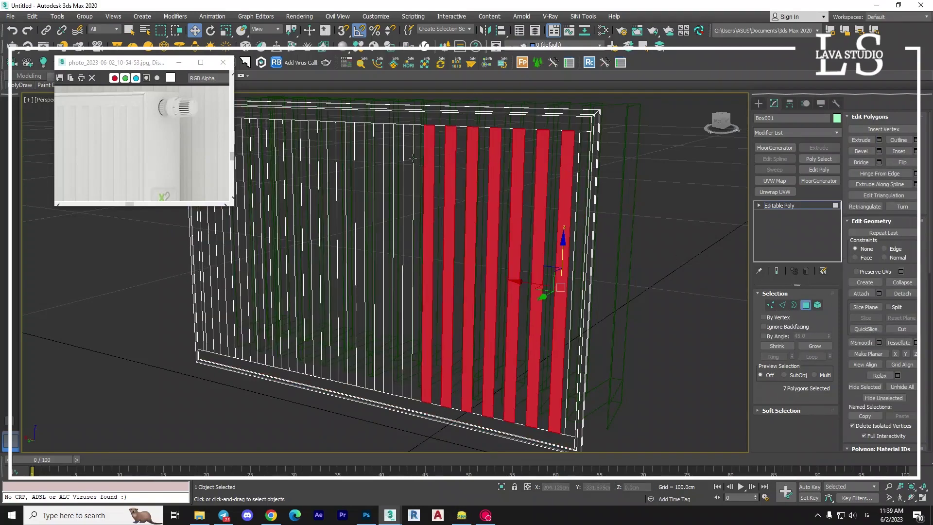
{"action": "left_click", "coordinate": [388, 156], "text": "ctrl"}
{"action": "left_click", "coordinate": [350, 153], "text": "ctrl"}
{"action": "left_click", "coordinate": [314, 151], "text": "ctrl"}
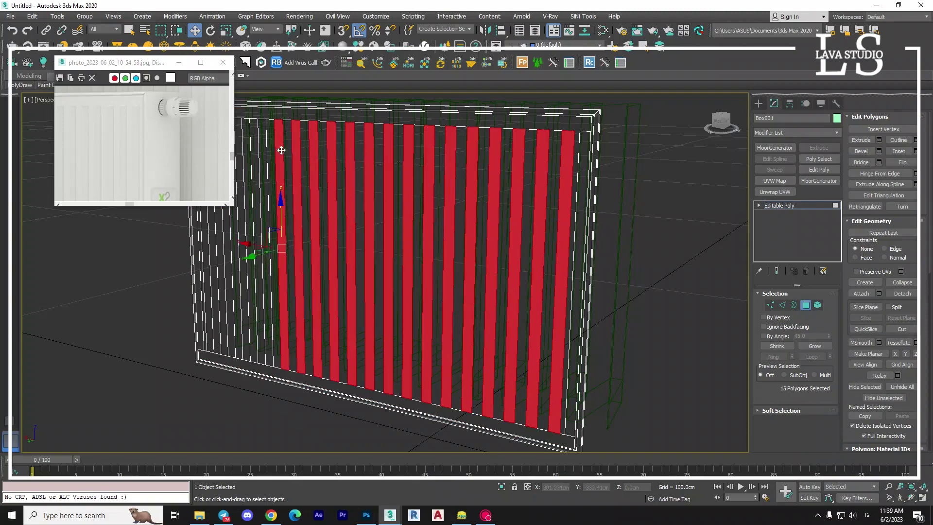
{"action": "left_click", "coordinate": [262, 146], "text": "ctrl"}
{"action": "middle_click_drag", "start_coordinate": [376, 202], "coordinate": [442, 230]}
{"action": "left_click", "coordinate": [315, 175], "text": "ctrl"}
{"action": "left_click", "coordinate": [281, 171], "text": "ctrl"}
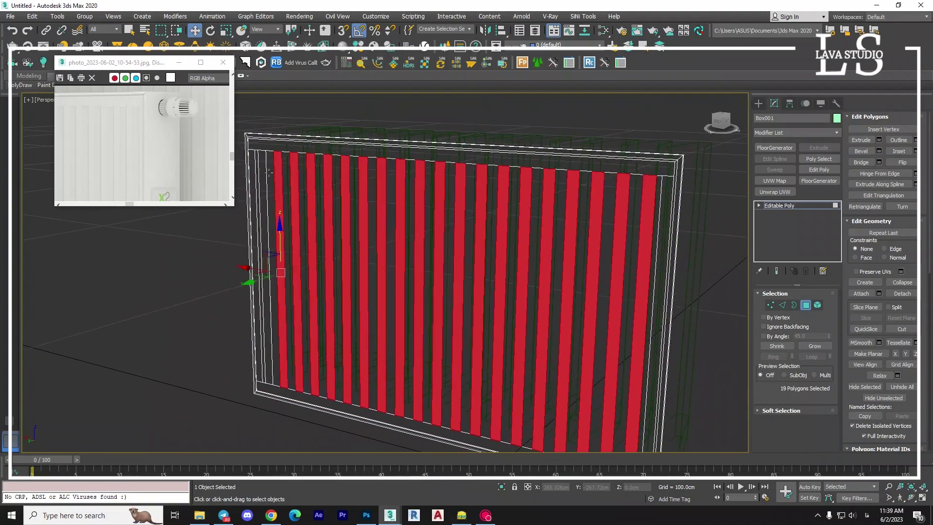
Bevel the selected strips with -0.2cm height and -0.2cm outline
{"action": "middle_click_drag", "start_coordinate": [444, 249], "coordinate": [639, 287], "text": "alt"}
{"action": "left_click", "coordinate": [879, 151]}
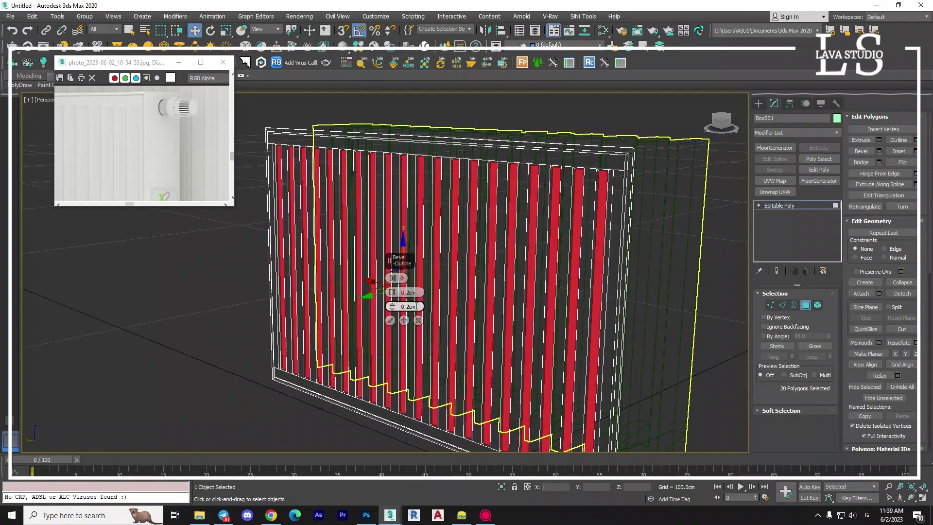
{"action": "mouse_move", "coordinate": [390, 277]}
{"action": "middle_mouse_down", "text": "alt"}
{"action": "mouse_move", "coordinate": [588, 206]}
{"action": "mouse_move", "coordinate": [581, 217]}
{"action": "mouse_move", "coordinate": [477, 238]}
{"action": "middle_mouse_up", "text": "alt"}
{"action": "scroll", "coordinate": [591, 205], "scroll_direction": "up", "scroll_amount": 5}
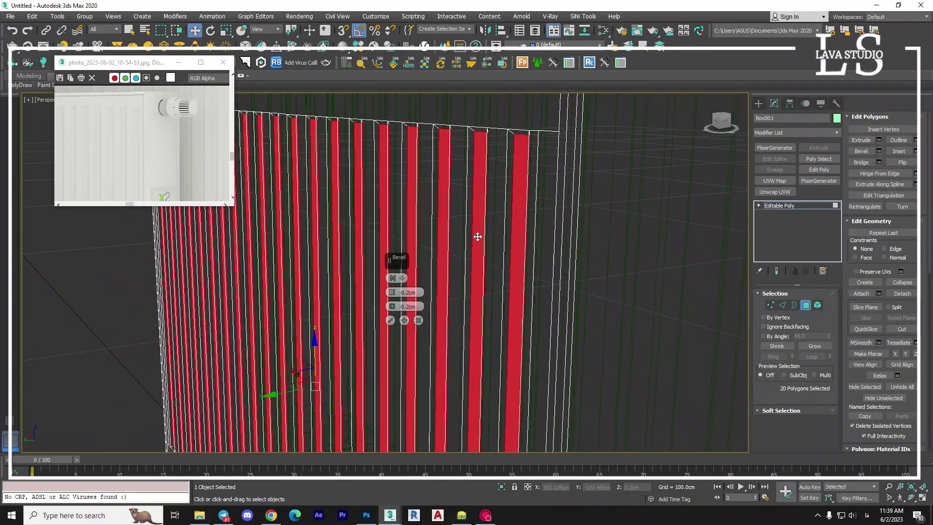
{"action": "left_click_drag", "start_coordinate": [410, 306], "coordinate": [411, 308]}
{"action": "mouse_move", "coordinate": [486, 290]}
{"action": "middle_mouse_down", "text": "alt"}
{"action": "mouse_move", "coordinate": [551, 283]}
{"action": "mouse_move", "coordinate": [536, 239]}
{"action": "middle_mouse_up", "text": "alt"}
{"action": "key", "text": "Return"}
Switch to Edge mode and bring up Chamfer settings for the fin edges
{"action": "key", "text": "2"}
{"action": "scroll", "coordinate": [675, 249], "scroll_direction": "up", "scroll_amount": 5}
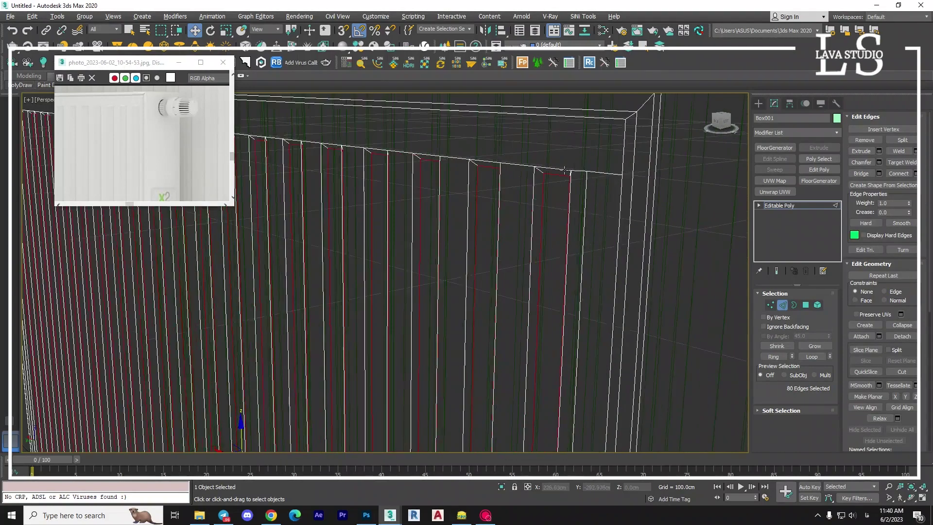
{"action": "scroll", "coordinate": [437, 240], "scroll_direction": "up", "scroll_amount": 2}
{"action": "scroll", "coordinate": [512, 277], "scroll_direction": "down", "scroll_amount": 5}
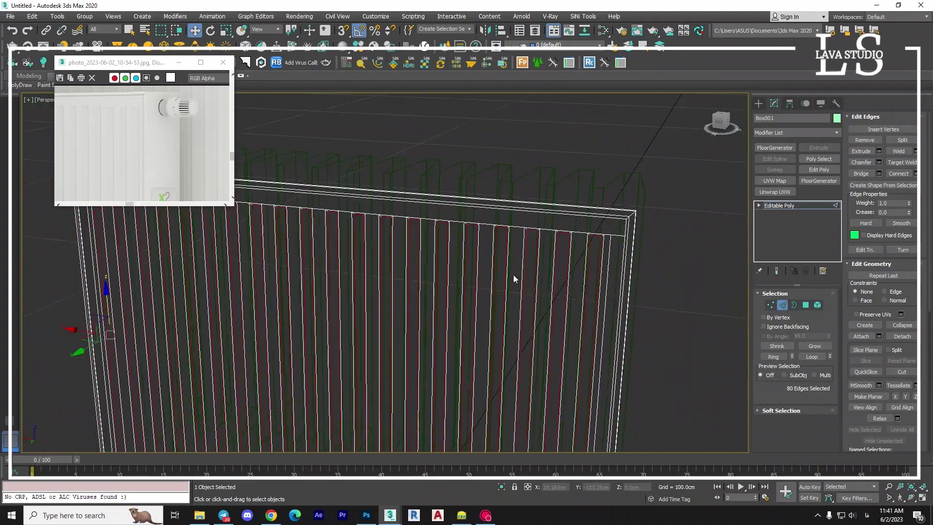
{"action": "scroll", "coordinate": [512, 277], "scroll_direction": "down", "scroll_amount": 4}
{"action": "scroll", "coordinate": [513, 277], "scroll_direction": "up", "scroll_amount": 2}
{"action": "left_click", "coordinate": [879, 167]}
{"action": "scroll", "coordinate": [423, 284], "scroll_direction": "up", "scroll_amount": 4}
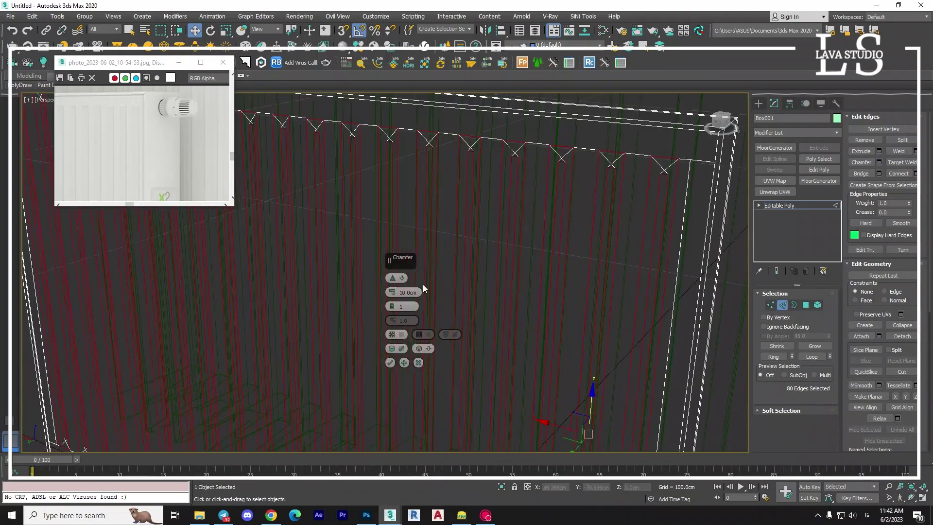
Chamfer the 80 fin edges at 0.1cm with 10 segments
{"action": "left_click_drag", "start_coordinate": [392, 291], "coordinate": [393, 284]}
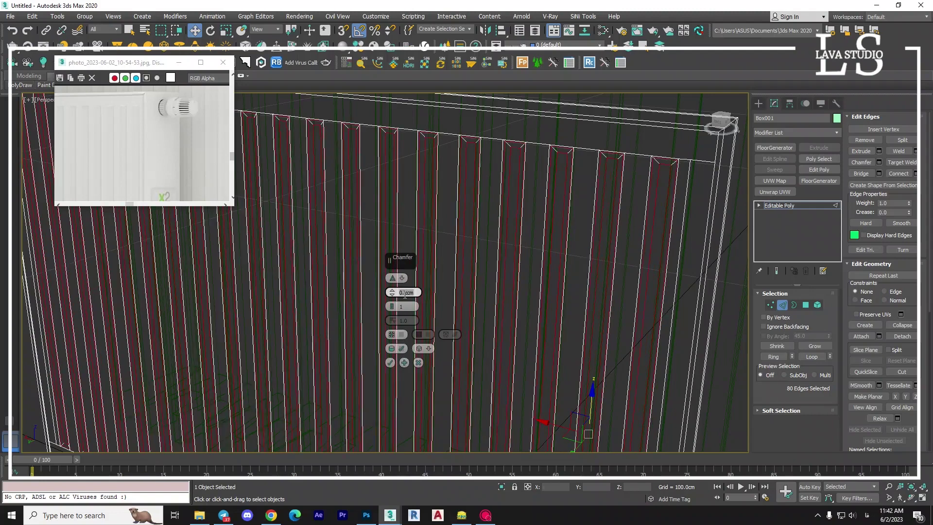
{"action": "scroll", "coordinate": [454, 235], "scroll_direction": "up", "scroll_amount": 3}
{"action": "key", "text": "Return"}
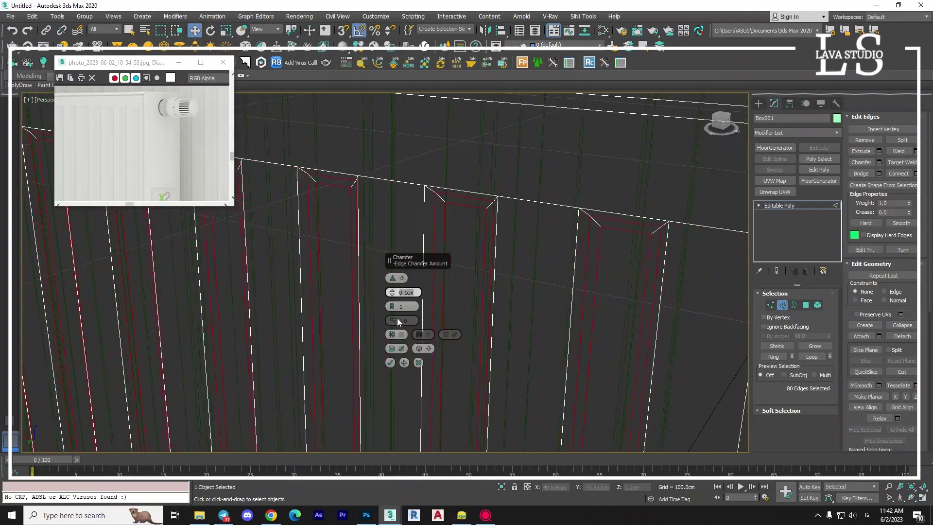
{"action": "left_click_drag", "start_coordinate": [393, 304], "coordinate": [394, 289]}
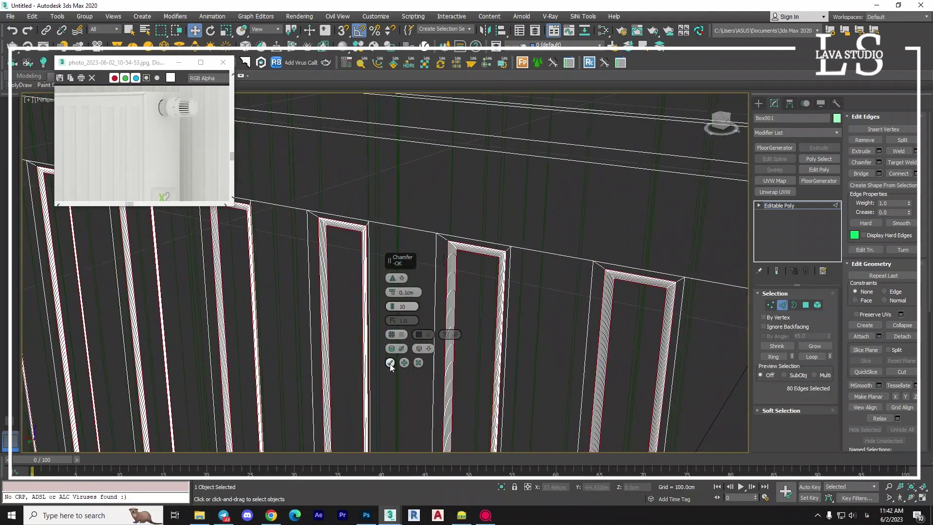
{"action": "left_click", "coordinate": [390, 362]}
{"action": "left_click", "coordinate": [481, 243]}
{"action": "left_click", "coordinate": [632, 272], "text": "ctrl"}
Select the fin-end edges along the radiator's top rail
{"action": "scroll", "coordinate": [437, 253], "scroll_direction": "down", "scroll_amount": 3}
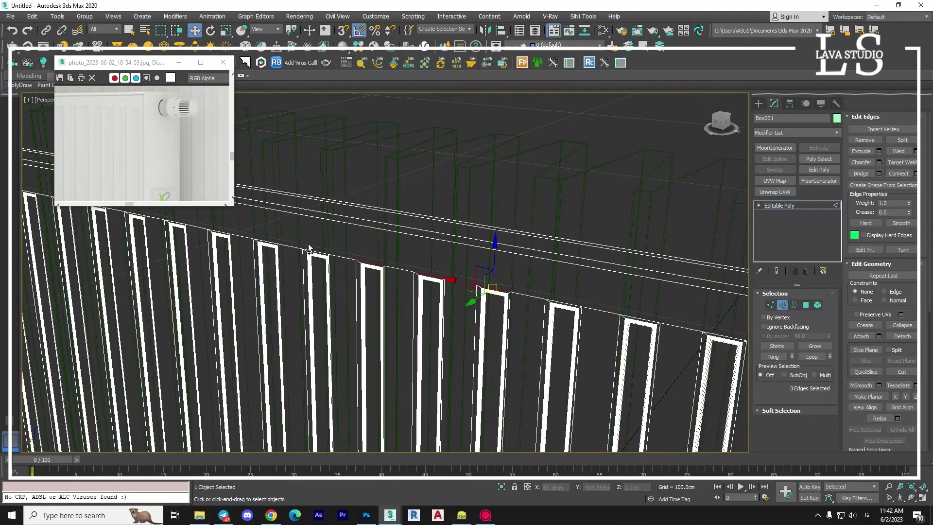
{"action": "left_click", "coordinate": [266, 240], "text": "ctrl"}
{"action": "left_click", "coordinate": [187, 229], "text": "ctrl"}
{"action": "scroll", "coordinate": [187, 233], "scroll_direction": "up", "scroll_amount": 3}
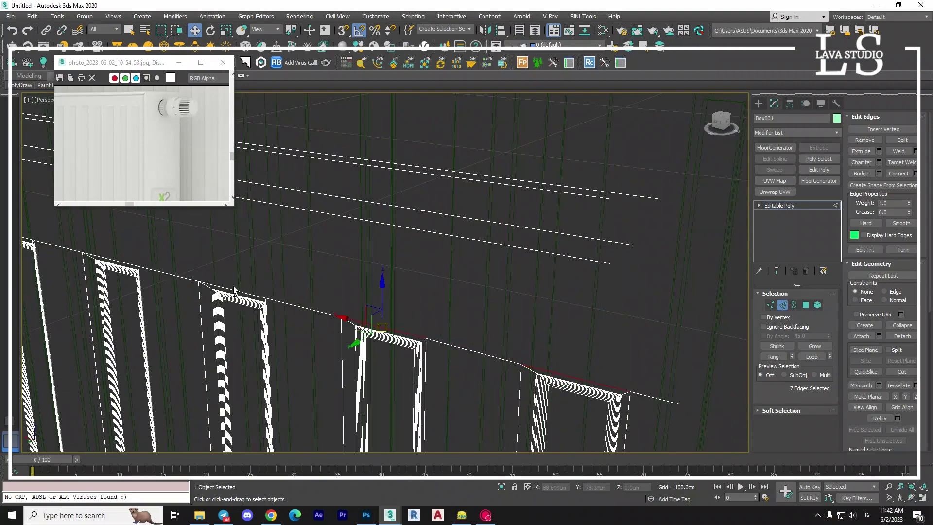
{"action": "left_click", "coordinate": [131, 266], "text": "ctrl"}
{"action": "middle_click_drag", "start_coordinate": [131, 266], "coordinate": [191, 293]}
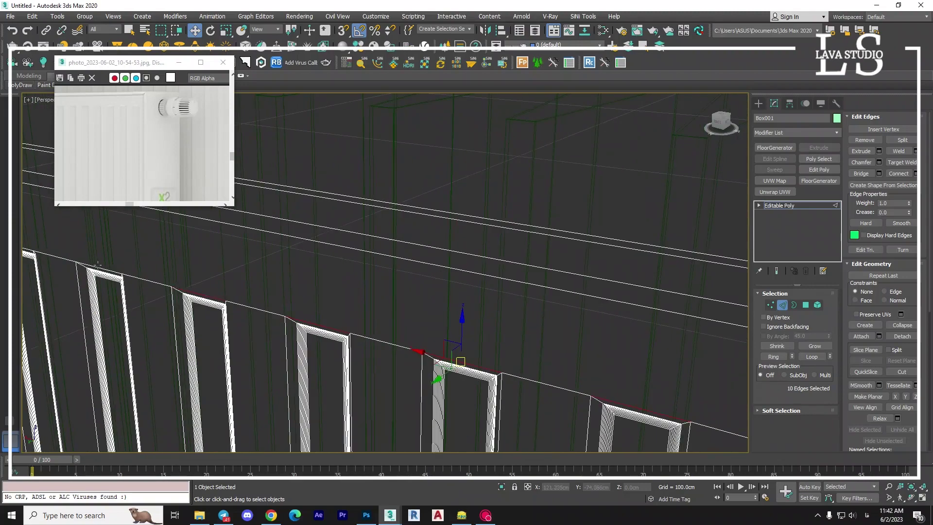
{"action": "middle_click_drag", "start_coordinate": [97, 265], "coordinate": [237, 309]}
{"action": "left_click", "coordinate": [237, 310], "text": "ctrl"}
{"action": "left_click", "coordinate": [152, 284], "text": "ctrl"}
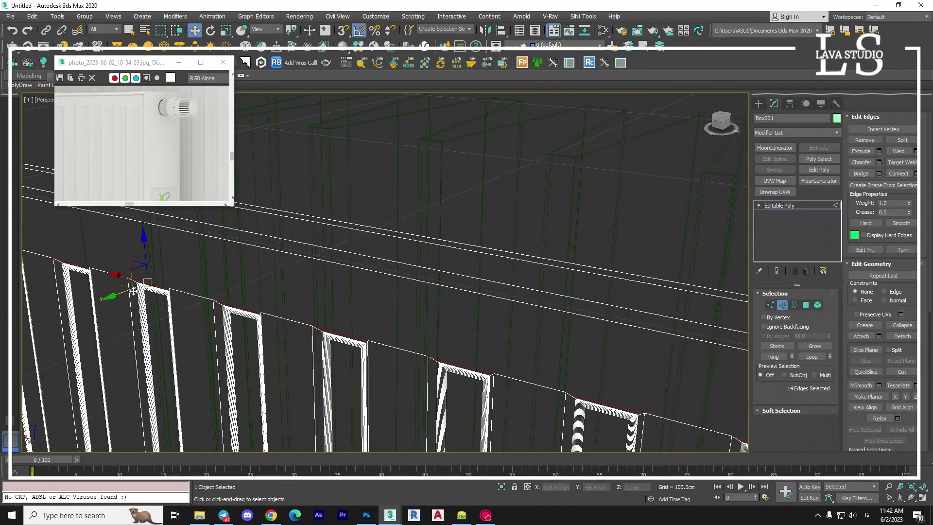
{"action": "middle_click_drag", "start_coordinate": [152, 284], "coordinate": [212, 304]}
{"action": "left_click", "coordinate": [82, 275], "text": "ctrl"}
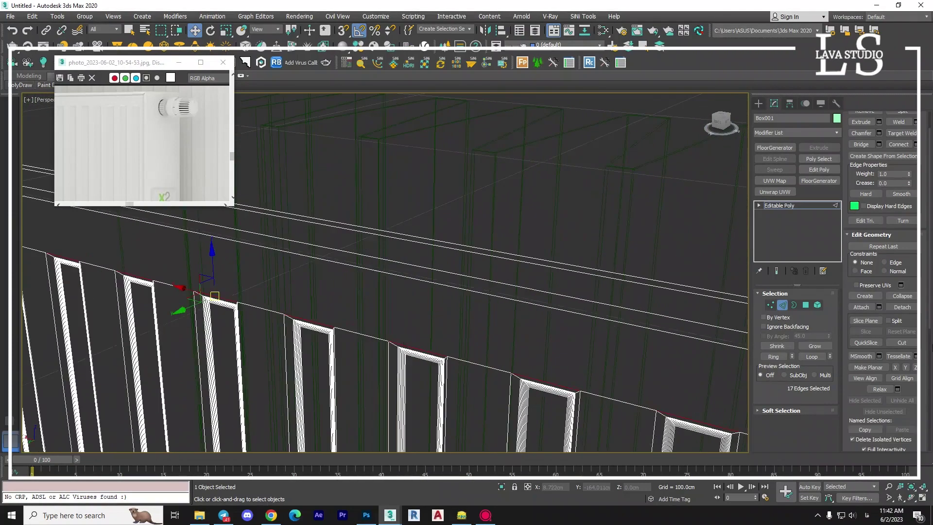
{"action": "mouse_move", "coordinate": [82, 274]}
{"action": "middle_mouse_down", "text": "alt"}
{"action": "mouse_move", "coordinate": [661, 370]}
{"action": "mouse_move", "coordinate": [551, 358]}
{"action": "middle_mouse_up", "text": "alt"}
{"action": "left_click", "coordinate": [551, 358], "text": "ctrl"}
Add the fin-end edges along the bottom rail to the selection
{"action": "scroll", "coordinate": [550, 357], "scroll_direction": "down", "scroll_amount": 5}
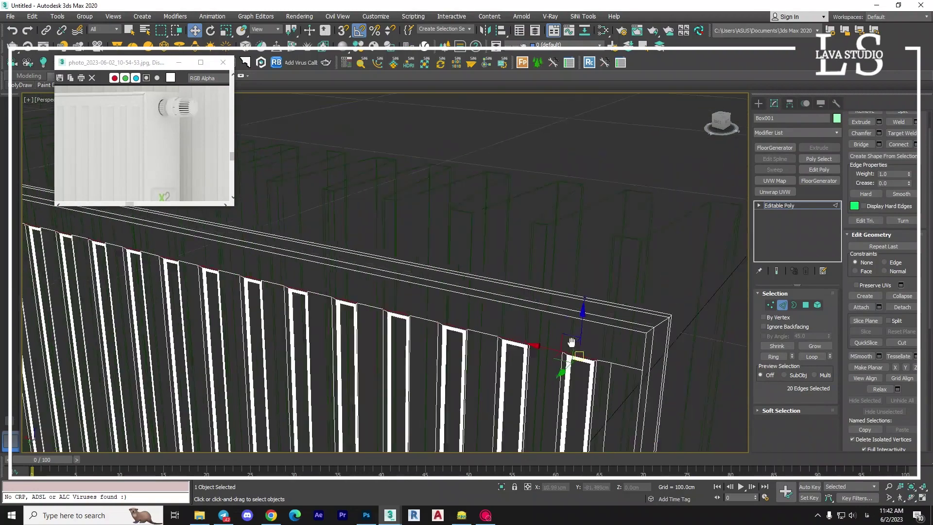
{"action": "scroll", "coordinate": [501, 319], "scroll_direction": "down", "scroll_amount": 3}
{"action": "scroll", "coordinate": [549, 263], "scroll_direction": "up", "scroll_amount": 8}
{"action": "left_click", "coordinate": [427, 229], "text": "ctrl"}
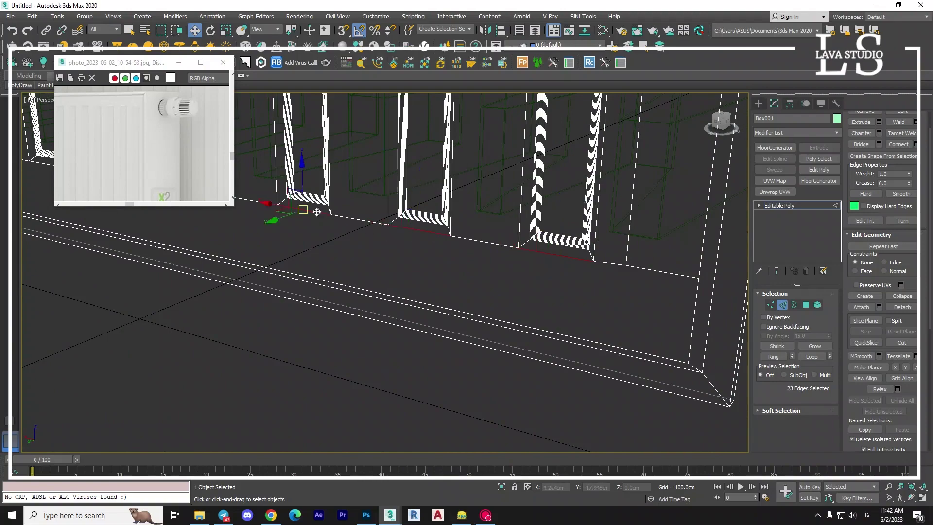
{"action": "scroll", "coordinate": [428, 228], "scroll_direction": "up", "scroll_amount": 3}
{"action": "left_click", "coordinate": [427, 270], "text": "ctrl"}
{"action": "left_click", "coordinate": [248, 238], "text": "ctrl"}
{"action": "scroll", "coordinate": [186, 233], "scroll_direction": "up", "scroll_amount": 2}
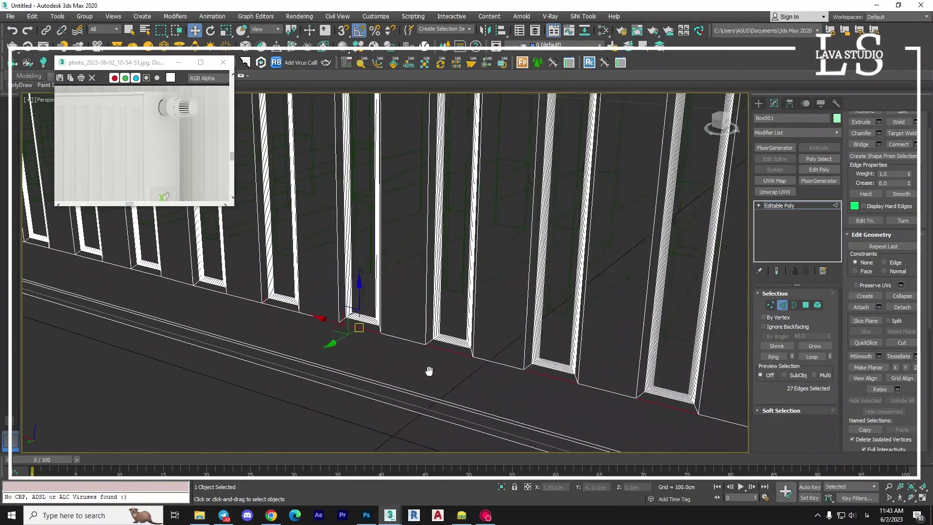
{"action": "left_click", "coordinate": [458, 385], "text": "ctrl"}
{"action": "left_click", "coordinate": [371, 359], "text": "ctrl"}
{"action": "left_click", "coordinate": [257, 326], "text": "ctrl"}
{"action": "left_click", "coordinate": [185, 314], "text": "ctrl"}
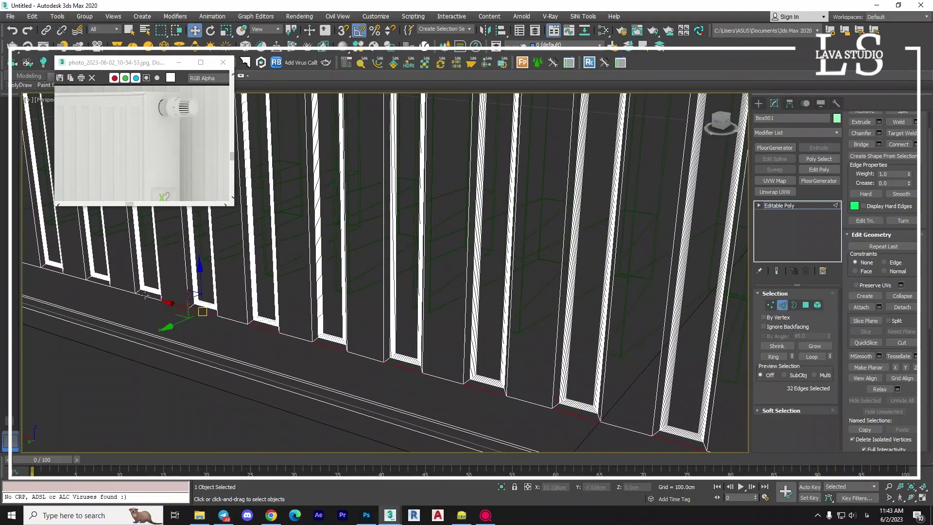
{"action": "scroll", "coordinate": [177, 328], "scroll_direction": "up", "scroll_amount": 2}
{"action": "left_click", "coordinate": [194, 340], "text": "ctrl"}
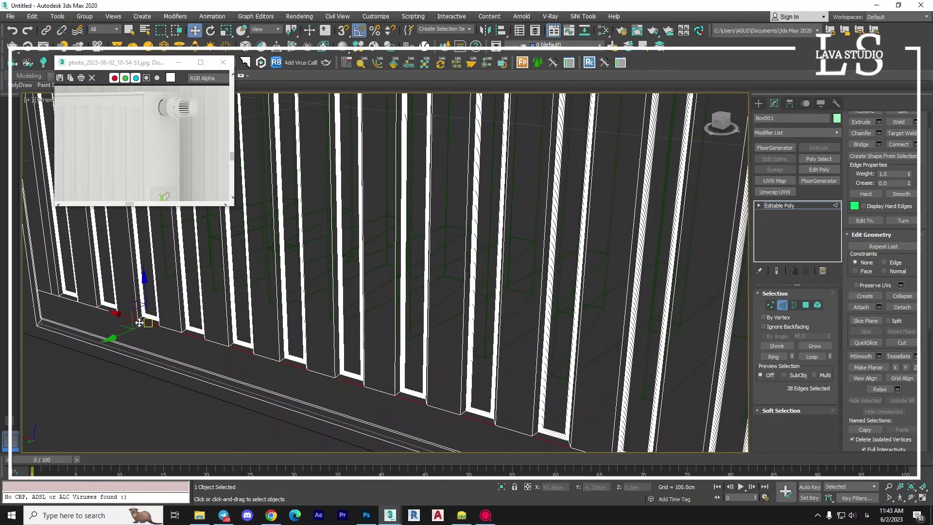
{"action": "left_click", "coordinate": [73, 302], "text": "ctrl"}
{"action": "scroll", "coordinate": [53, 292], "scroll_direction": "down", "scroll_amount": 4}
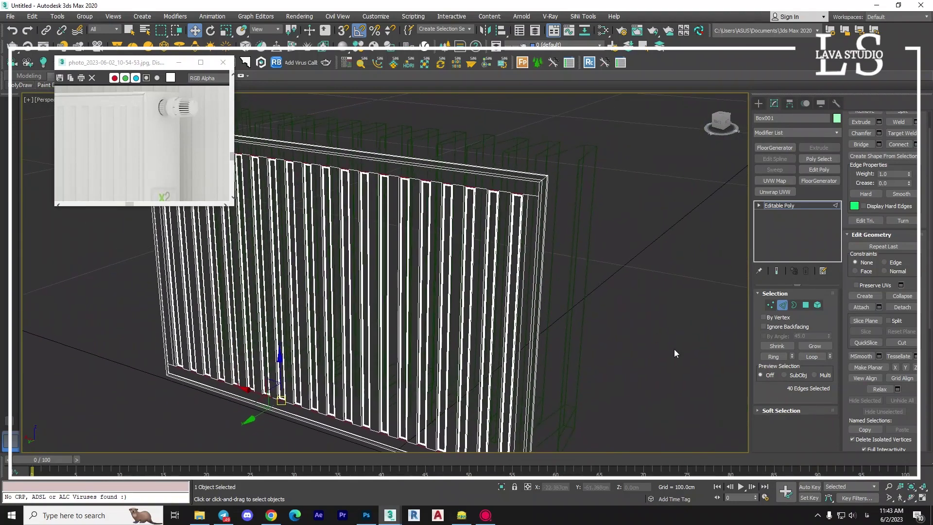
Chamfer the selected fin-end edges 0.1cm with 11 segments
{"action": "left_click", "coordinate": [880, 134]}
{"action": "scroll", "coordinate": [425, 402], "scroll_direction": "up", "scroll_amount": 2}
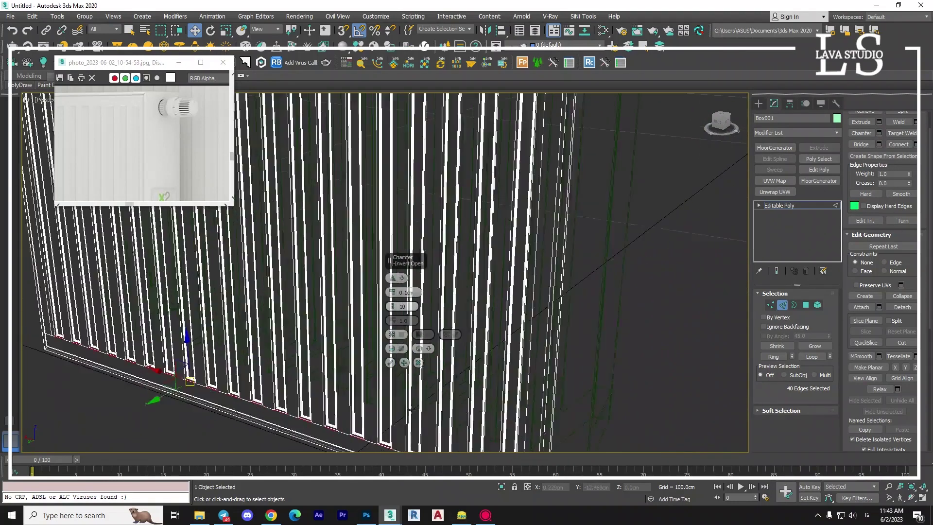
{"action": "scroll", "coordinate": [425, 402], "scroll_direction": "up", "scroll_amount": 2}
{"action": "scroll", "coordinate": [425, 403], "scroll_direction": "up", "scroll_amount": 1}
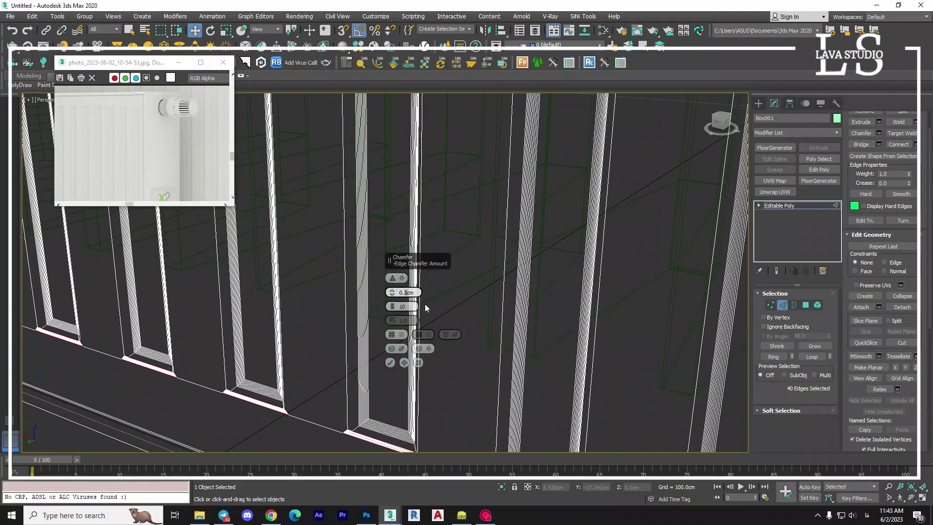
{"action": "double_click", "coordinate": [407, 293]}
{"action": "type", "text": "0.2"}
{"action": "key", "text": "Return"}
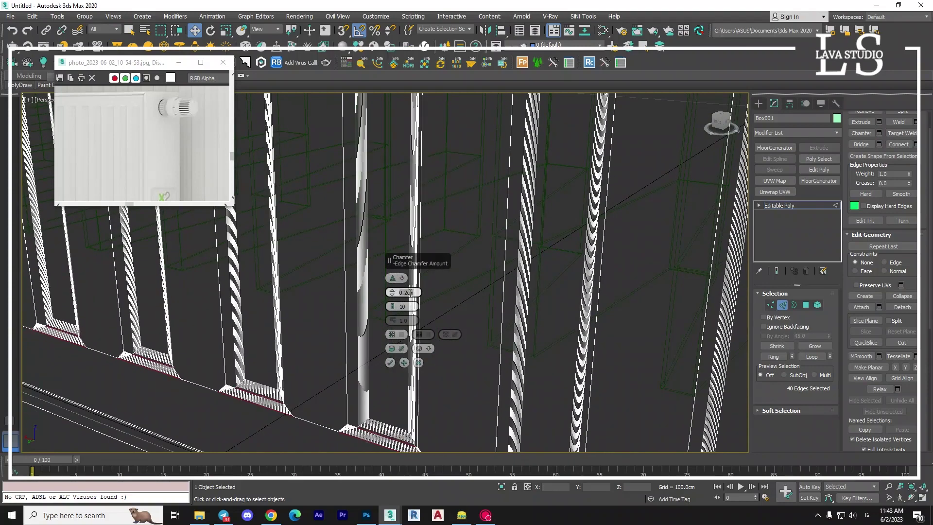
{"action": "type", "text": ".1"}
{"action": "key", "text": "Return"}
{"action": "left_click", "coordinate": [394, 306]}
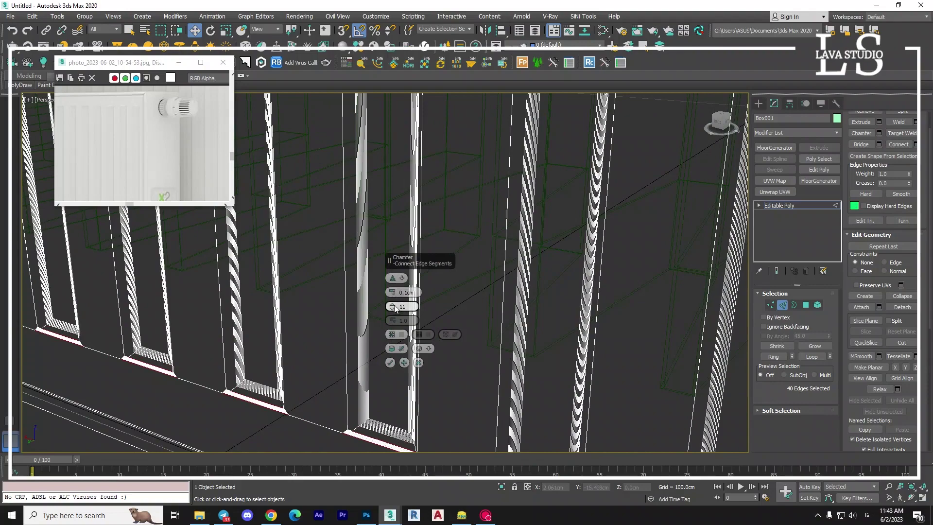
{"action": "left_click", "coordinate": [389, 363]}
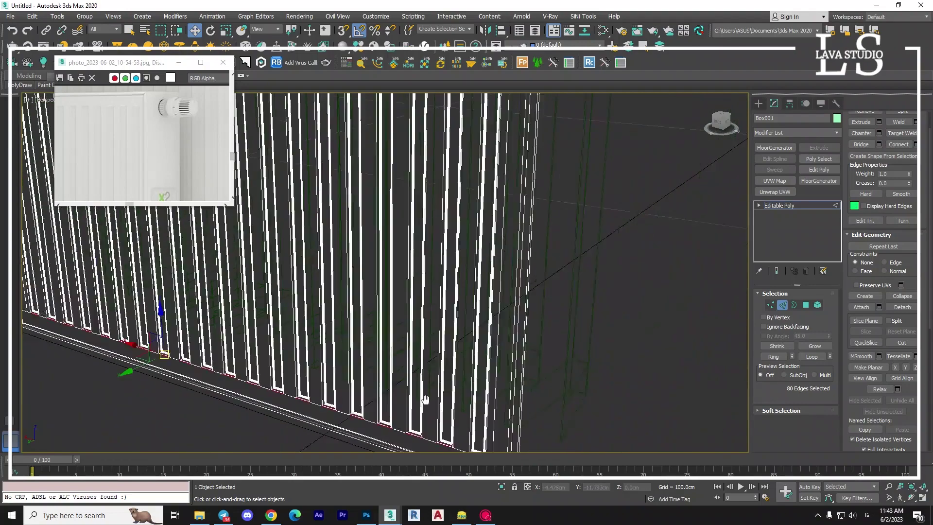
{"action": "scroll", "coordinate": [457, 342], "scroll_direction": "down", "scroll_amount": 5}
{"action": "middle_click_drag", "start_coordinate": [457, 342], "coordinate": [445, 340], "text": "alt"}
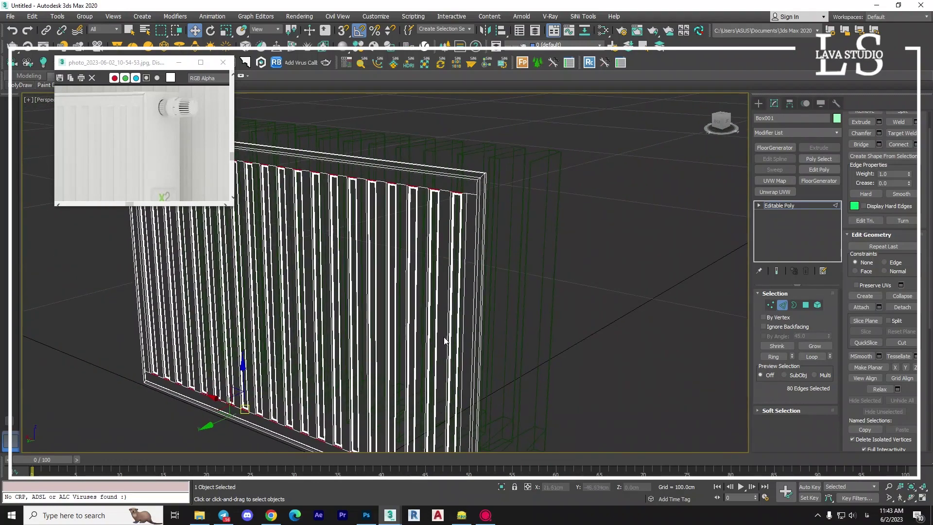
Snap-draw a 39.97 × 59.41 cm plane over the radiator in Front view
{"action": "left_click", "coordinate": [759, 103]}
{"action": "middle_click_drag", "start_coordinate": [525, 298], "coordinate": [473, 268], "text": "alt"}
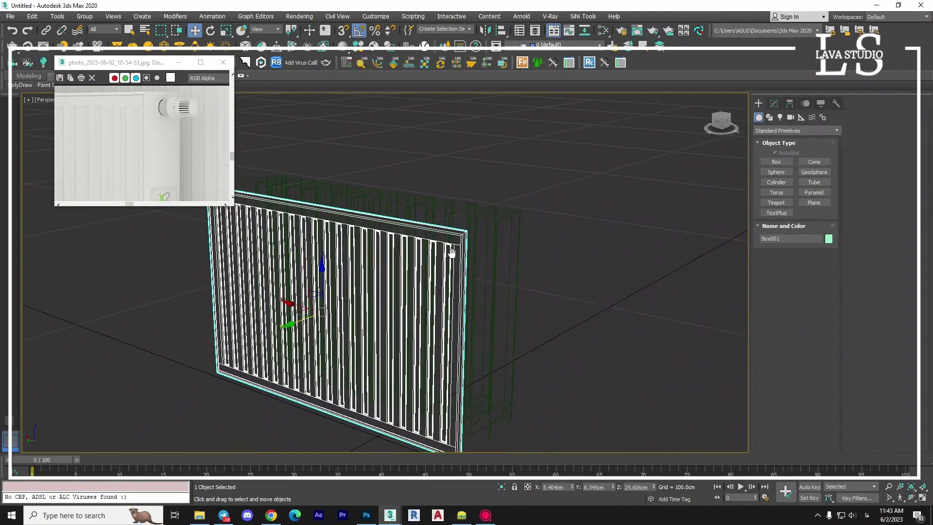
{"action": "scroll", "coordinate": [471, 246], "scroll_direction": "up", "scroll_amount": 3}
{"action": "scroll", "coordinate": [509, 229], "scroll_direction": "up", "scroll_amount": 2}
{"action": "scroll", "coordinate": [491, 251], "scroll_direction": "down", "scroll_amount": 2}
{"action": "scroll", "coordinate": [491, 251], "scroll_direction": "down", "scroll_amount": 5}
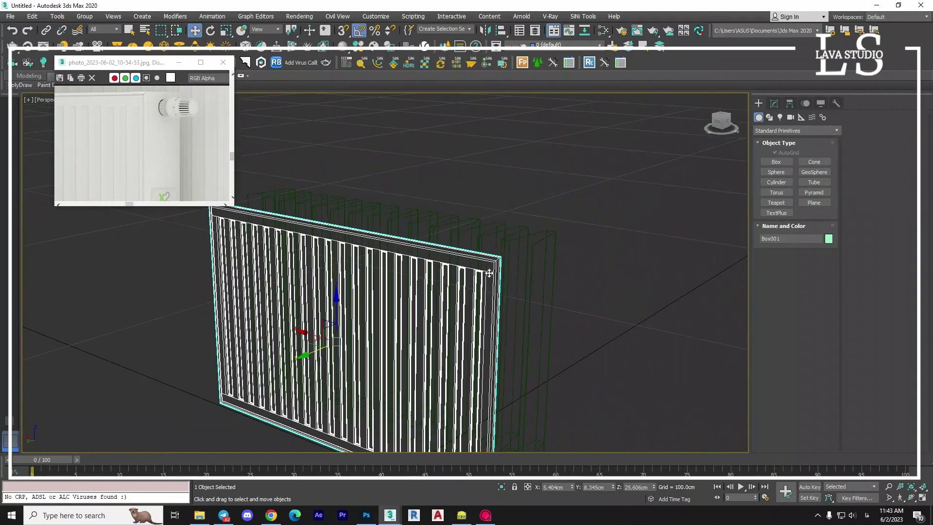
{"action": "scroll", "coordinate": [174, 134], "scroll_direction": "down", "scroll_amount": 2}
{"action": "scroll", "coordinate": [134, 173], "scroll_direction": "up", "scroll_amount": 2}
{"action": "scroll", "coordinate": [134, 173], "scroll_direction": "up", "scroll_amount": 2}
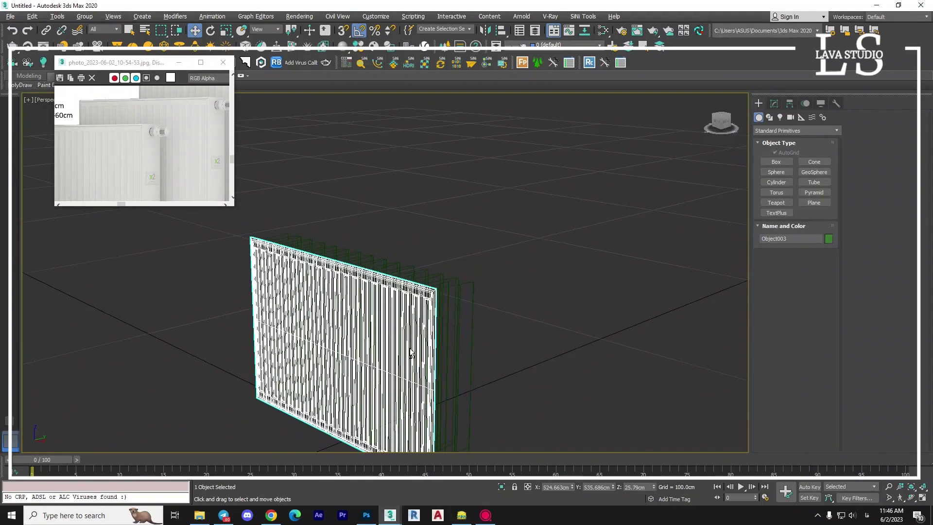
{"action": "scroll", "coordinate": [411, 353], "scroll_direction": "up", "scroll_amount": 2}
{"action": "key", "text": "f"}
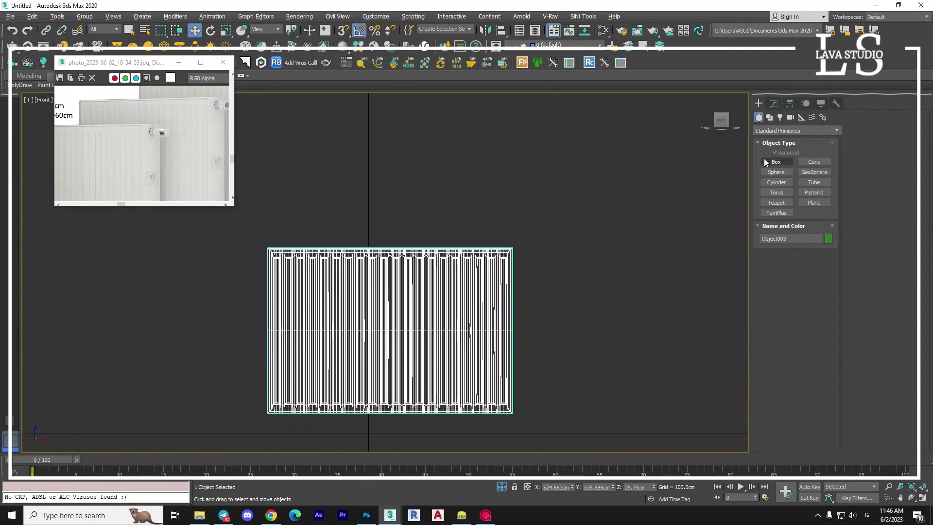
{"action": "left_click", "coordinate": [814, 202]}
{"action": "scroll", "coordinate": [437, 322], "scroll_direction": "up", "scroll_amount": 4}
{"action": "scroll", "coordinate": [600, 142], "scroll_direction": "down", "scroll_amount": 2}
{"action": "key", "text": "s"}
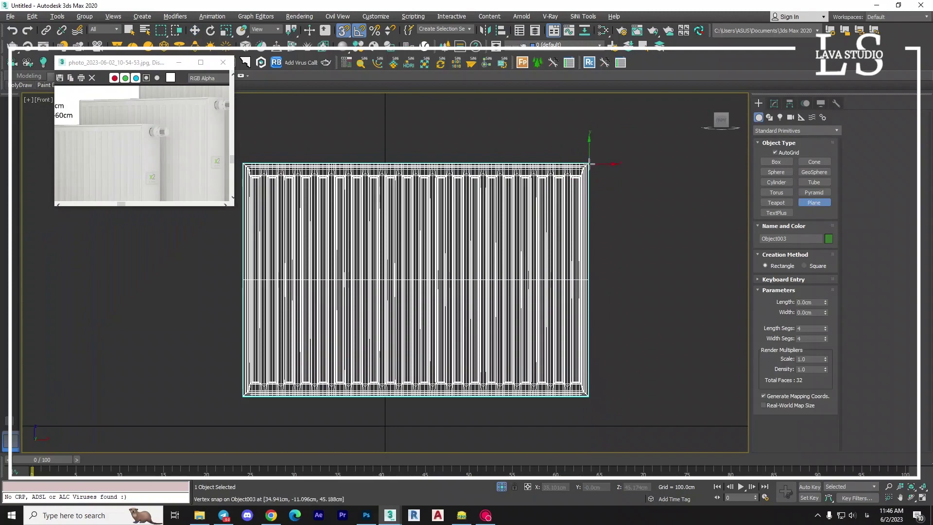
{"action": "left_click_drag", "start_coordinate": [589, 164], "coordinate": [243, 396]}
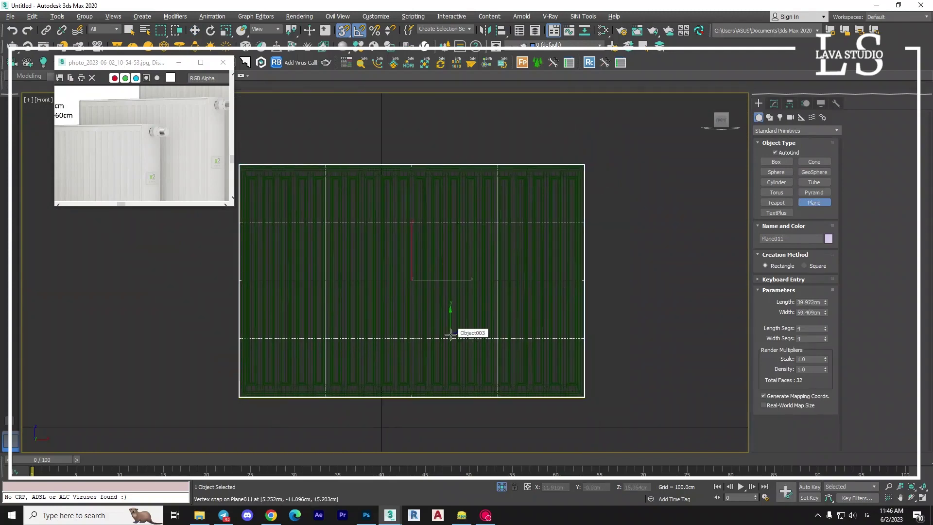
Move the plane off the radiator along Y in Top view, then return to Front view
{"action": "key", "text": "t"}
{"action": "key", "text": "g"}
{"action": "scroll", "coordinate": [404, 307], "scroll_direction": "up", "scroll_amount": 3}
{"action": "scroll", "coordinate": [405, 306], "scroll_direction": "down", "scroll_amount": 3}
{"action": "key", "text": "w"}
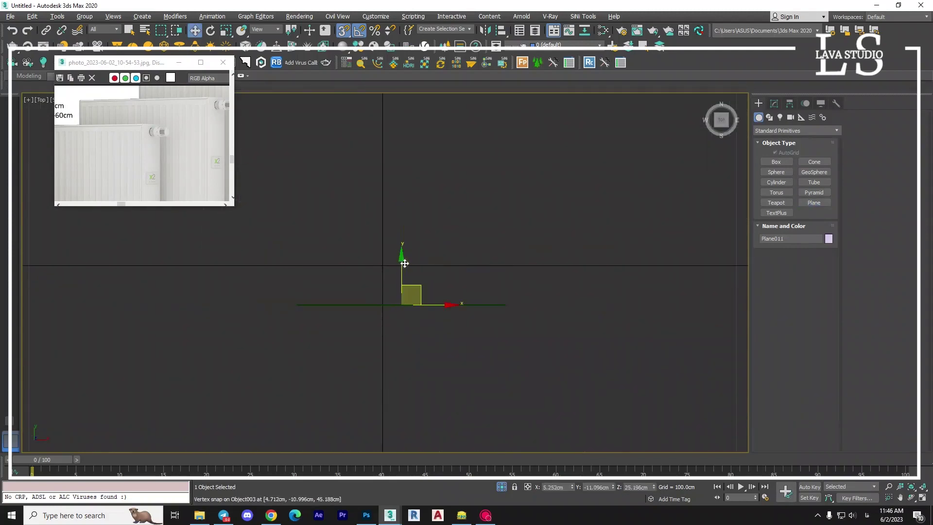
{"action": "key", "text": "s"}
{"action": "left_click_drag", "start_coordinate": [402, 269], "coordinate": [403, 229]}
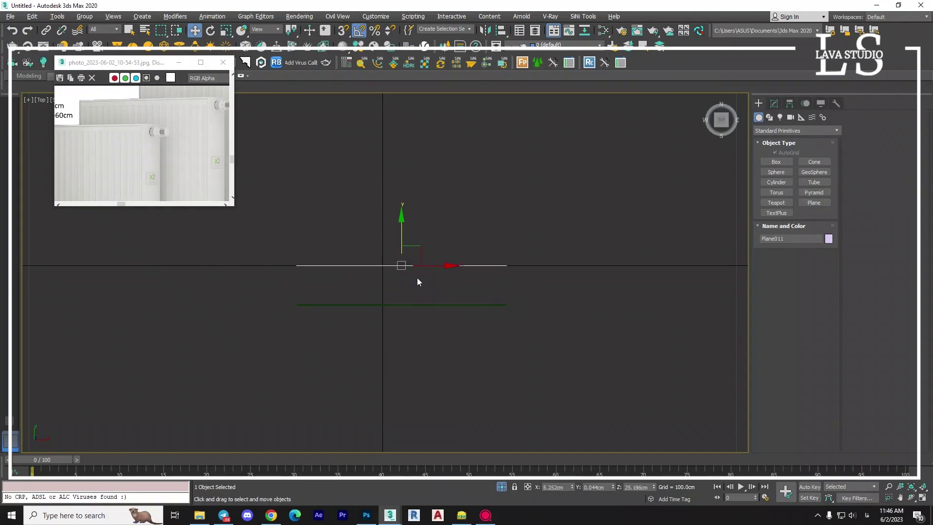
{"action": "key", "text": "f"}
{"action": "left_click", "coordinate": [776, 162]}
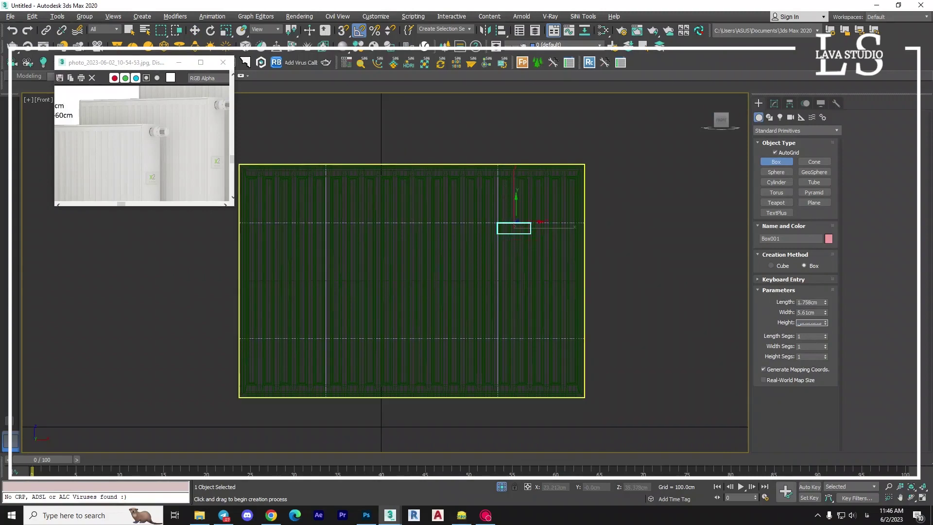
{"action": "type", "text": "2"}
{"action": "key", "text": "w"}
{"action": "mouse_move", "coordinate": [515, 202]}
{"action": "left_mouse_down"}
{"action": "mouse_move", "coordinate": [516, 301]}
{"action": "mouse_move", "coordinate": [516, 200]}
{"action": "left_mouse_up"}
{"action": "key", "text": "Return"}
{"action": "left_click", "coordinate": [515, 334], "text": "ctrl"}
{"action": "left_click_drag", "start_coordinate": [550, 285], "coordinate": [347, 285], "text": "shift"}
{"action": "key", "text": "Return"}
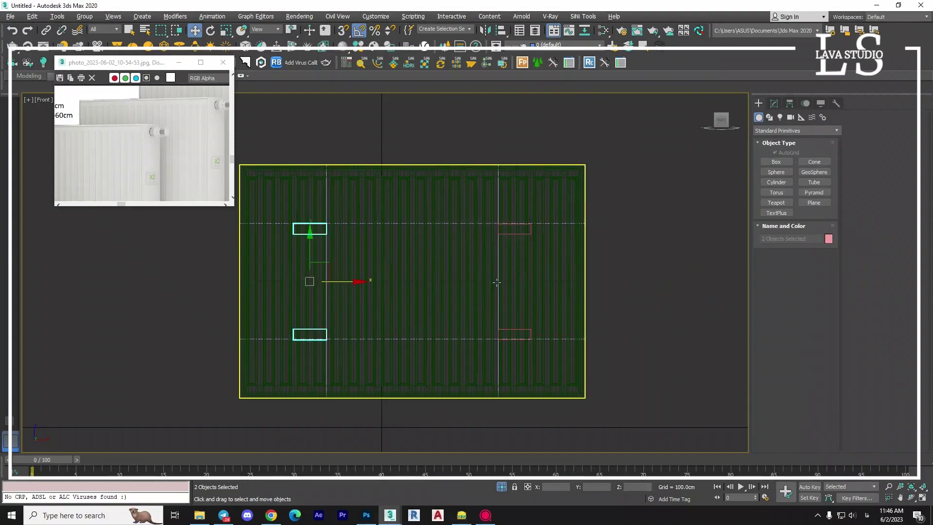
{"action": "scroll", "coordinate": [499, 279], "scroll_direction": "up", "scroll_amount": 5}
{"action": "scroll", "coordinate": [496, 341], "scroll_direction": "down", "scroll_amount": 6}
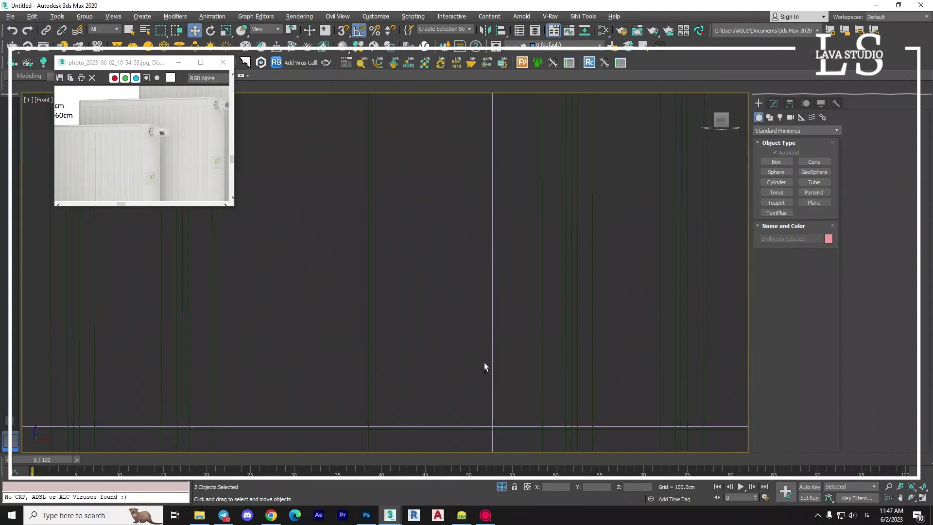
{"action": "left_click", "coordinate": [494, 357], "text": "ctrl"}
{"action": "scroll", "coordinate": [494, 357], "scroll_direction": "up", "scroll_amount": 5}
{"action": "left_click", "coordinate": [494, 293], "text": "ctrl"}
{"action": "scroll", "coordinate": [495, 293], "scroll_direction": "down", "scroll_amount": 5}
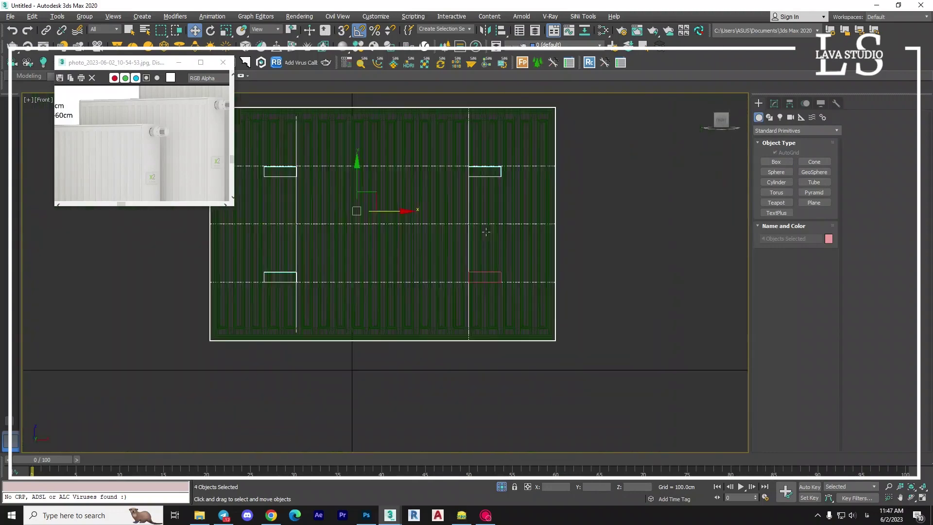
{"action": "scroll", "coordinate": [487, 289], "scroll_direction": "up", "scroll_amount": 5}
{"action": "left_click", "coordinate": [487, 290], "text": "ctrl"}
{"action": "scroll", "coordinate": [489, 349], "scroll_direction": "down", "scroll_amount": 3}
{"action": "key", "text": "t"}
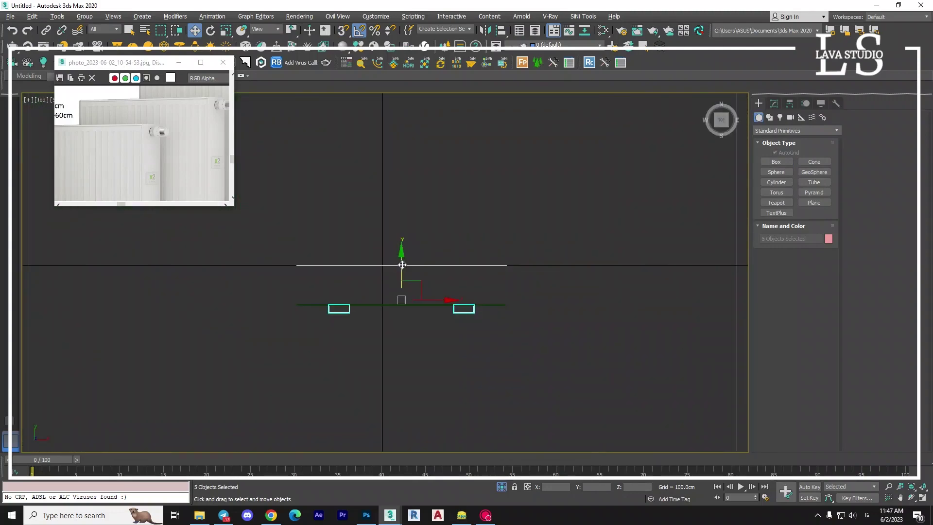
{"action": "left_click_drag", "start_coordinate": [399, 287], "coordinate": [399, 281], "text": "alt"}
{"action": "scroll", "coordinate": [392, 260], "scroll_direction": "up", "scroll_amount": 3}
{"action": "scroll", "coordinate": [443, 300], "scroll_direction": "up", "scroll_amount": 3}
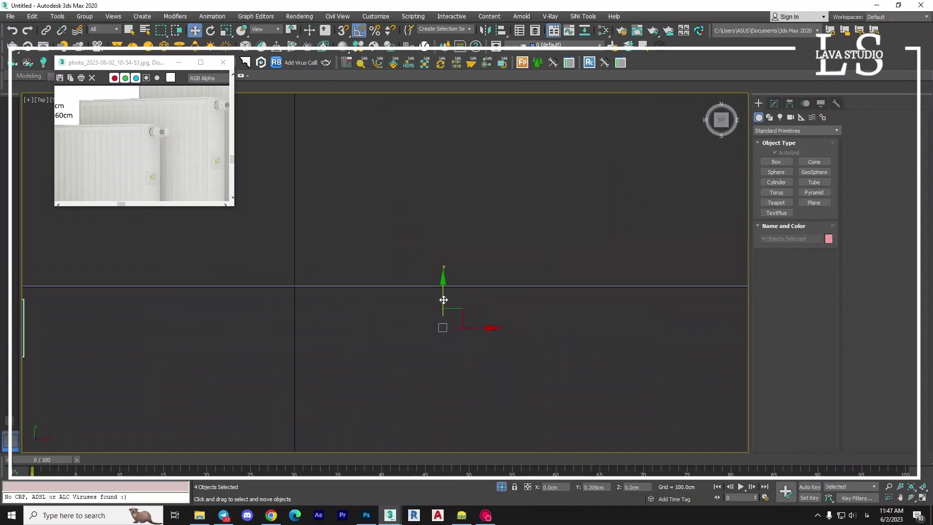
{"action": "scroll", "coordinate": [450, 296], "scroll_direction": "down", "scroll_amount": 3}
{"action": "scroll", "coordinate": [421, 272], "scroll_direction": "down", "scroll_amount": 2}
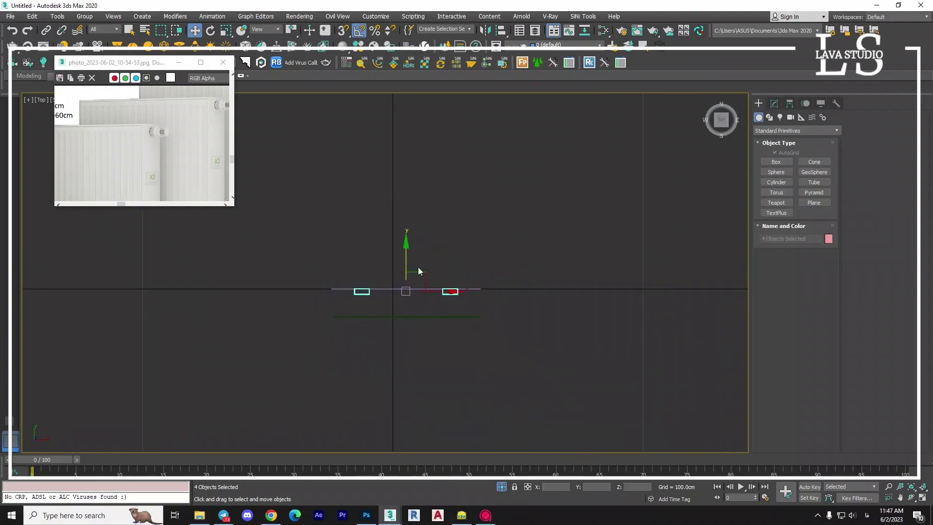
{"action": "scroll", "coordinate": [396, 283], "scroll_direction": "up", "scroll_amount": 3}
{"action": "scroll", "coordinate": [461, 167], "scroll_direction": "up", "scroll_amount": 3}
{"action": "middle_click_drag", "start_coordinate": [465, 163], "coordinate": [467, 219]}
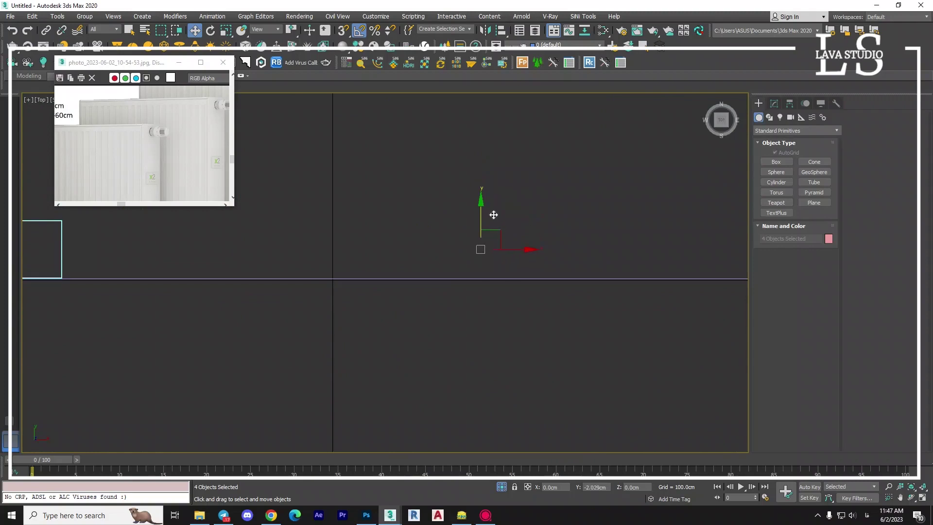
{"action": "scroll", "coordinate": [514, 269], "scroll_direction": "down", "scroll_amount": 3}
{"action": "scroll", "coordinate": [515, 269], "scroll_direction": "down", "scroll_amount": 2}
{"action": "middle_click_drag", "start_coordinate": [514, 268], "coordinate": [449, 292]}
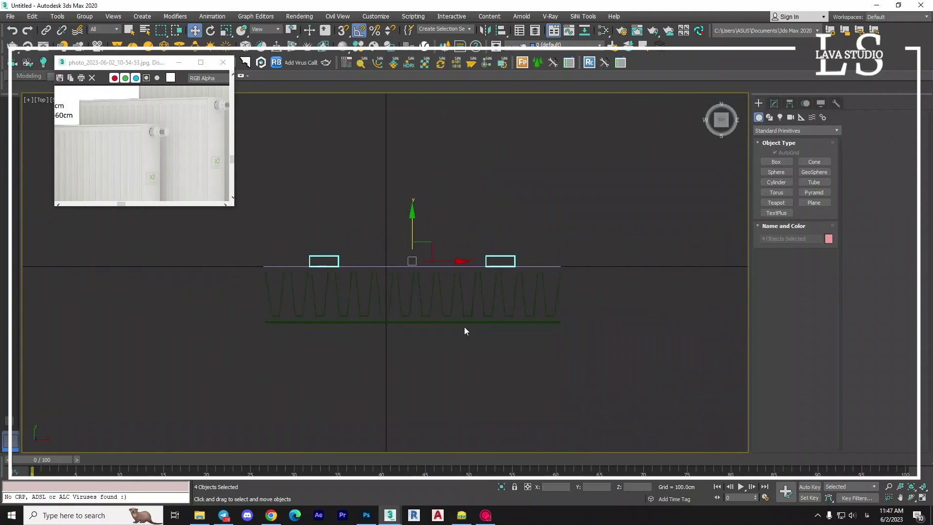
{"action": "scroll", "coordinate": [465, 331], "scroll_direction": "up", "scroll_amount": 2}
{"action": "left_click", "coordinate": [290, 290], "text": "ctrl"}
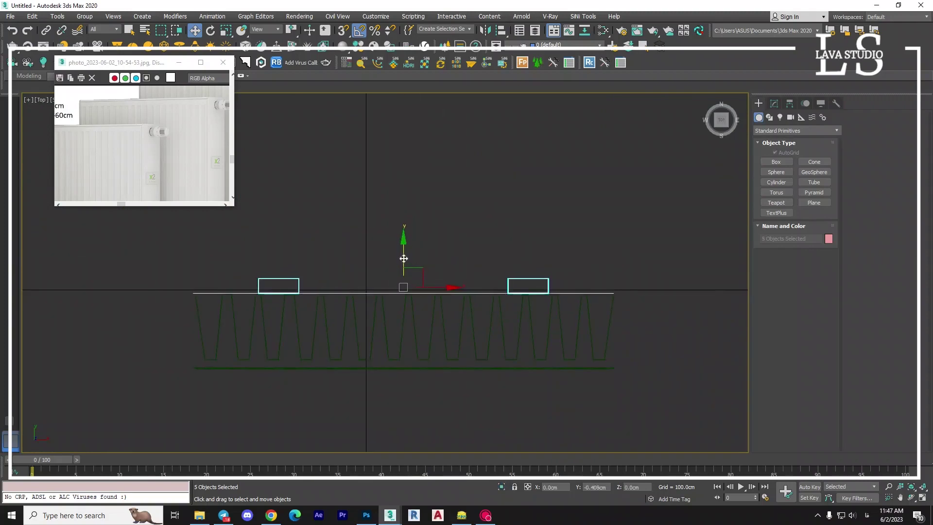
{"action": "scroll", "coordinate": [302, 245], "scroll_direction": "up", "scroll_amount": 3}
{"action": "scroll", "coordinate": [476, 228], "scroll_direction": "up", "scroll_amount": 2}
{"action": "scroll", "coordinate": [521, 325], "scroll_direction": "down", "scroll_amount": 3}
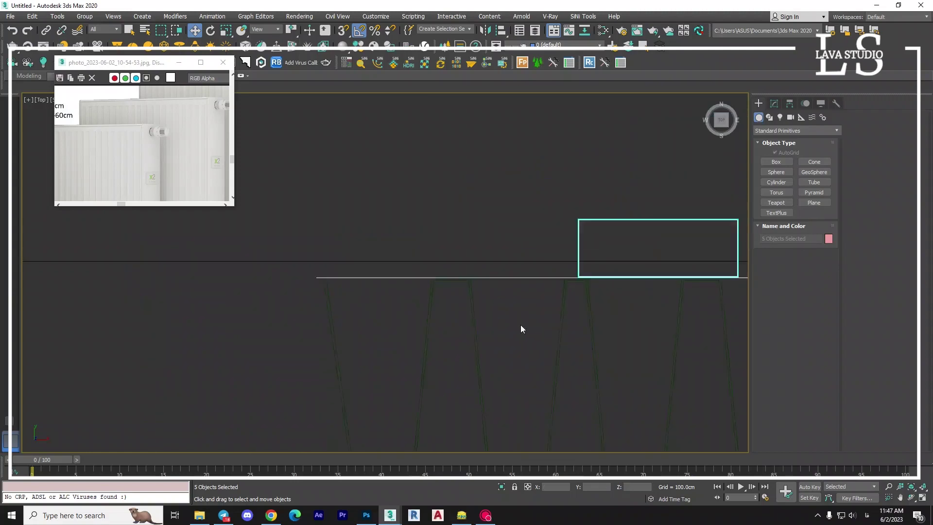
{"action": "scroll", "coordinate": [438, 398], "scroll_direction": "down", "scroll_amount": 2}
{"action": "left_click", "coordinate": [397, 389]}
{"action": "scroll", "coordinate": [398, 389], "scroll_direction": "down", "scroll_amount": 2}
Enable Affect Pivot Only in the Hierarchy panel to adjust Object003's pivot
{"action": "scroll", "coordinate": [489, 391], "scroll_direction": "down", "scroll_amount": 2}
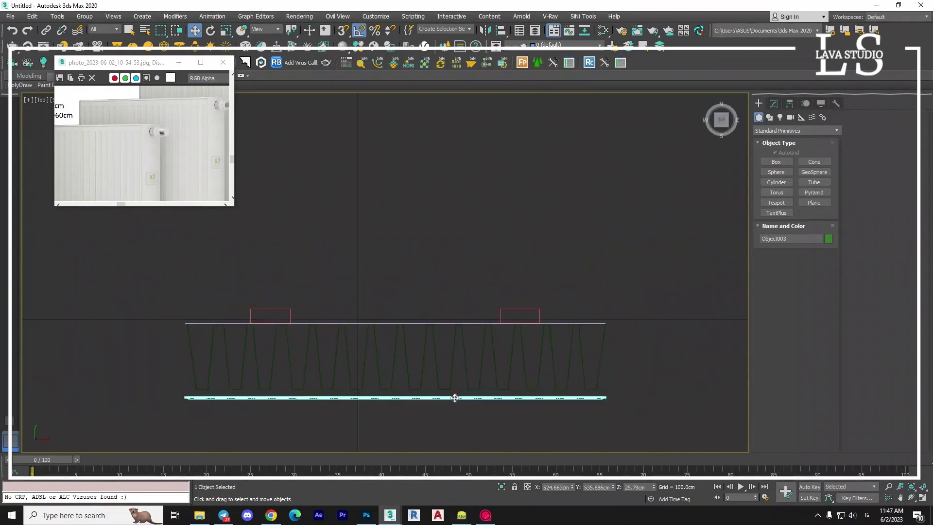
{"action": "left_click", "coordinate": [790, 104]}
{"action": "left_click", "coordinate": [793, 170]}
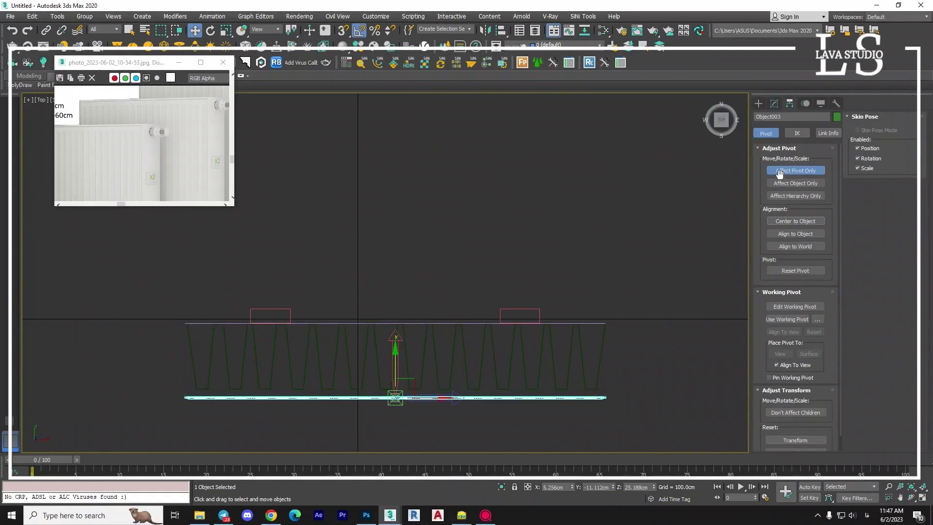
Zoom and pan the reference photo to inspect the radiator's details
{"action": "scroll", "coordinate": [397, 361], "scroll_direction": "up", "scroll_amount": 2}
{"action": "scroll", "coordinate": [448, 358], "scroll_direction": "up", "scroll_amount": 2}
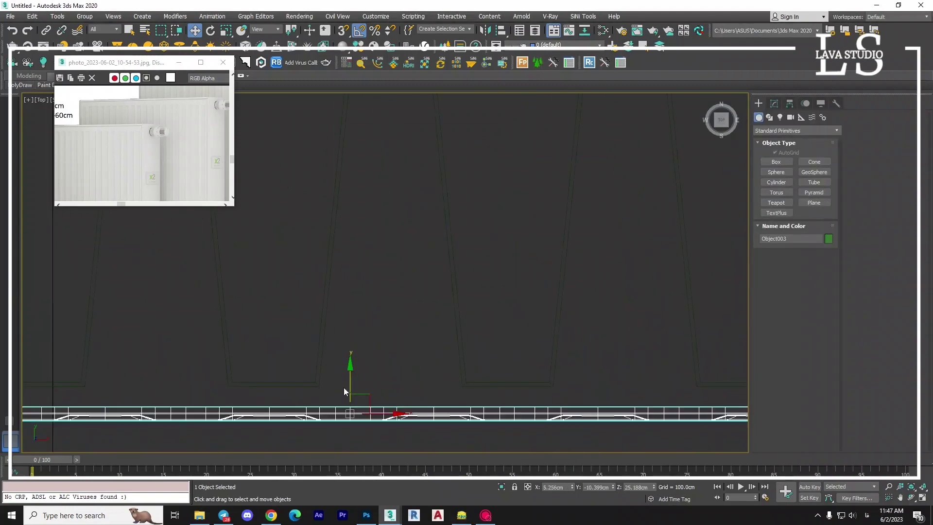
{"action": "scroll", "coordinate": [348, 384], "scroll_direction": "up", "scroll_amount": 1}
{"action": "scroll", "coordinate": [350, 371], "scroll_direction": "up", "scroll_amount": 1}
{"action": "scroll", "coordinate": [353, 367], "scroll_direction": "down", "scroll_amount": 4}
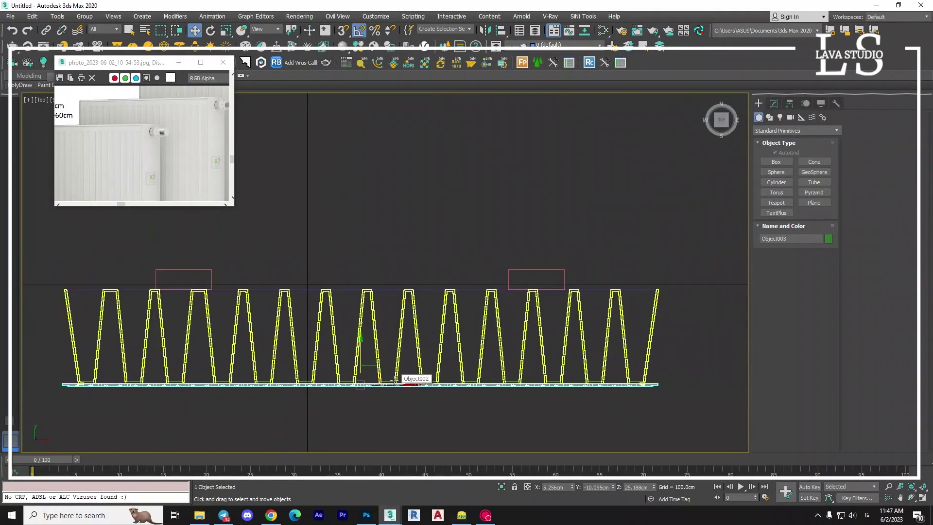
{"action": "middle_click_drag", "start_coordinate": [135, 151], "coordinate": [161, 123]}
{"action": "scroll", "coordinate": [141, 146], "scroll_direction": "up", "scroll_amount": 2}
{"action": "scroll", "coordinate": [153, 161], "scroll_direction": "down", "scroll_amount": 3}
{"action": "scroll", "coordinate": [153, 162], "scroll_direction": "up", "scroll_amount": 3}
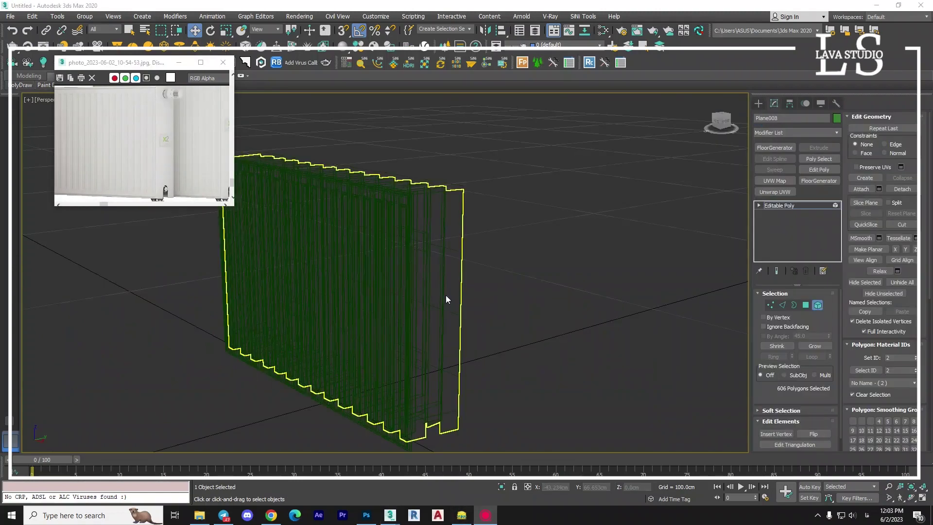
In Left view, draw a box covering the radiator's side profile
{"action": "key", "text": "f"}
{"action": "key", "text": "l"}
{"action": "middle_click_drag", "start_coordinate": [431, 294], "coordinate": [442, 330]}
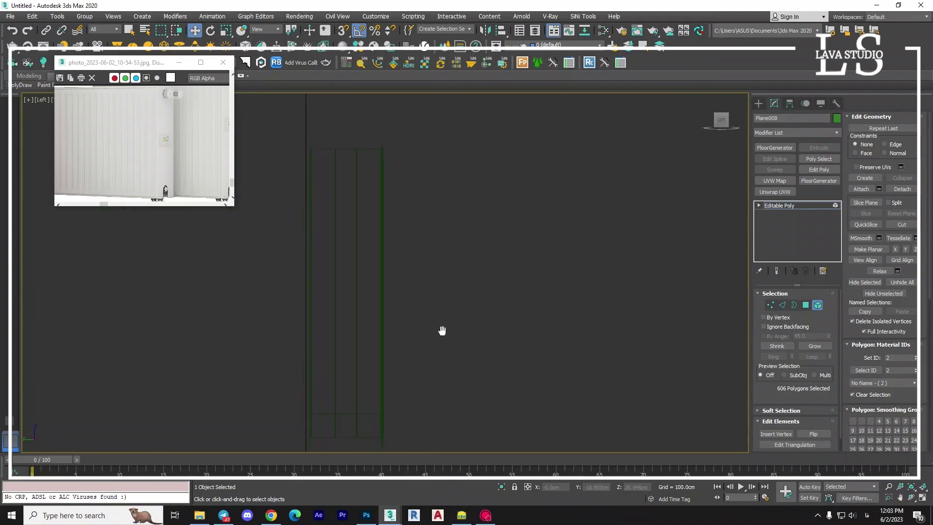
{"action": "left_click", "coordinate": [759, 103]}
{"action": "left_click", "coordinate": [777, 161]}
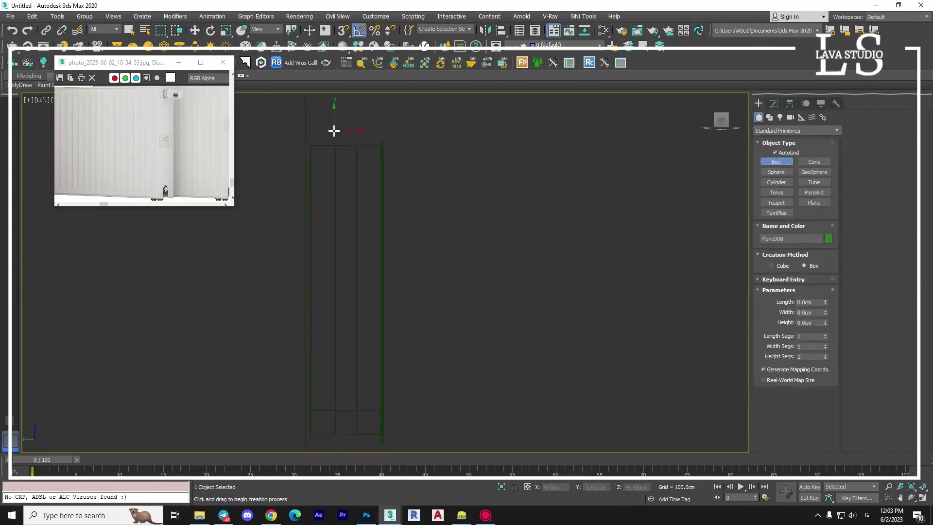
{"action": "mouse_move", "coordinate": [310, 144]}
{"action": "left_mouse_down"}
{"action": "mouse_move", "coordinate": [362, 328]}
{"action": "mouse_move", "coordinate": [381, 443]}
{"action": "left_mouse_up"}
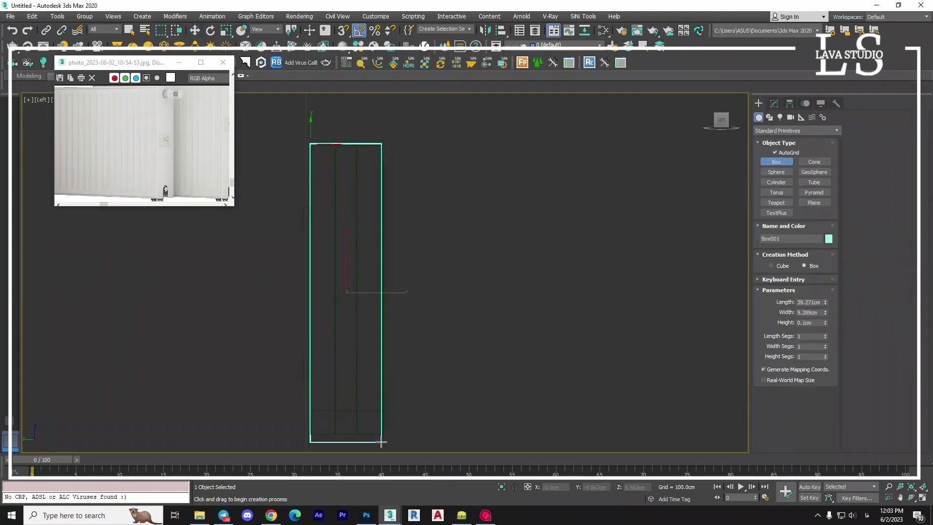
{"action": "left_click", "coordinate": [375, 327]}
Move the box to the radiator's right end and set its Height to 0.1cm
{"action": "key", "text": "p"}
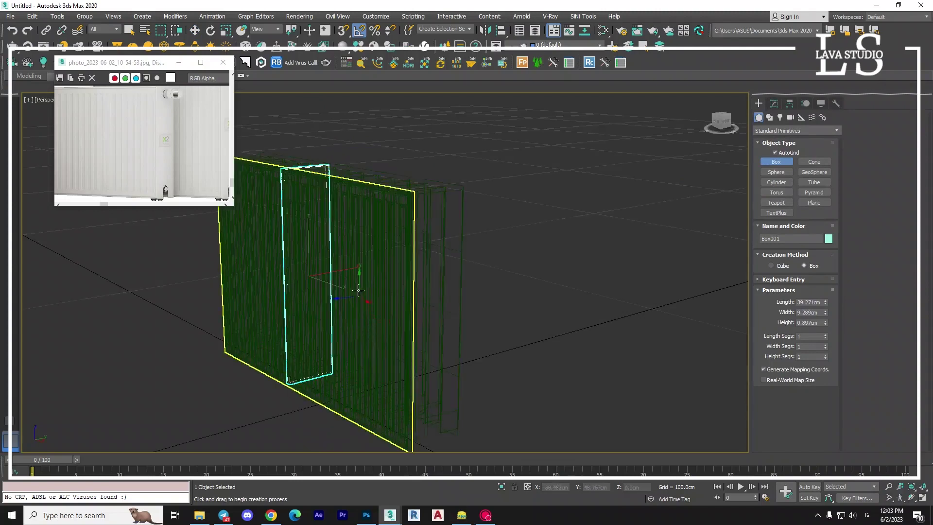
{"action": "key", "text": "w"}
{"action": "left_click_drag", "start_coordinate": [355, 317], "coordinate": [521, 416]}
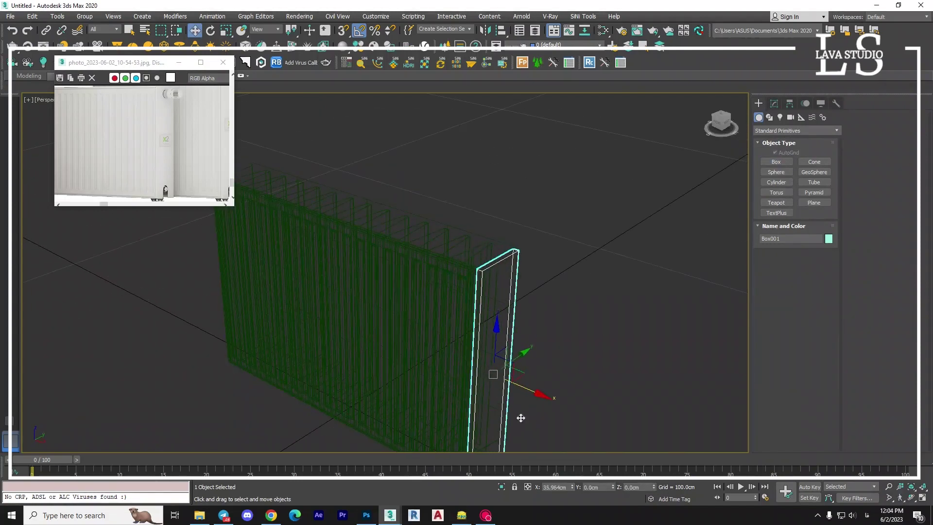
{"action": "middle_click_drag", "start_coordinate": [521, 416], "coordinate": [519, 385], "text": "alt"}
{"action": "left_click", "coordinate": [774, 103]}
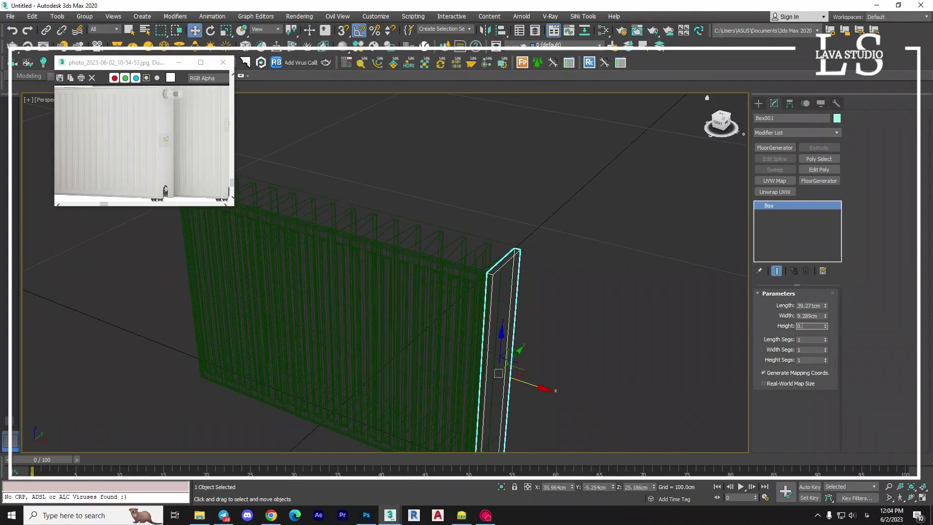
{"action": "type", "text": "1"}
{"action": "key", "text": "Return"}
Convert the end-cap box to an Editable Poly and enter Edge mode
{"action": "middle_click_drag", "start_coordinate": [702, 278], "coordinate": [590, 306], "text": "alt"}
{"action": "right_click", "coordinate": [538, 263]}
{"action": "mouse_move", "coordinate": [576, 379]}
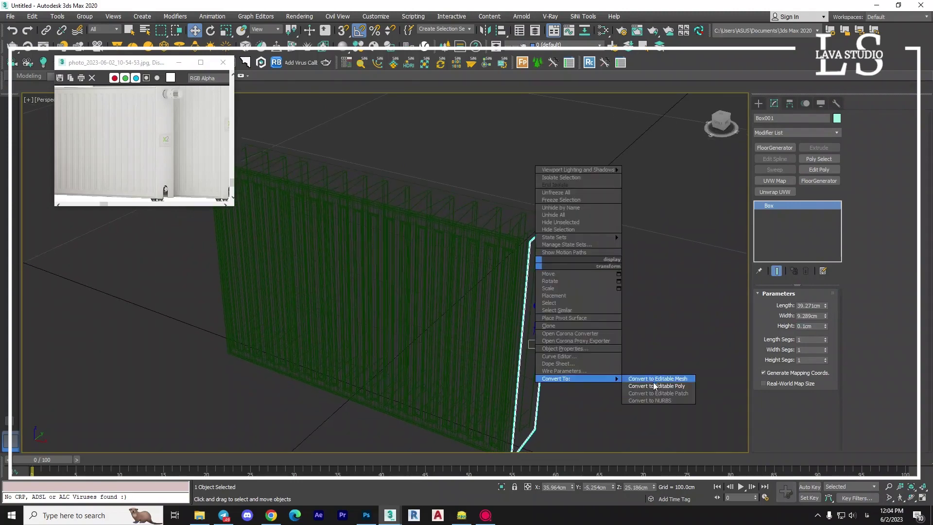
{"action": "left_click", "coordinate": [655, 386]}
{"action": "left_click", "coordinate": [781, 305]}
{"action": "middle_click_drag", "start_coordinate": [607, 272], "coordinate": [535, 255], "text": "alt"}
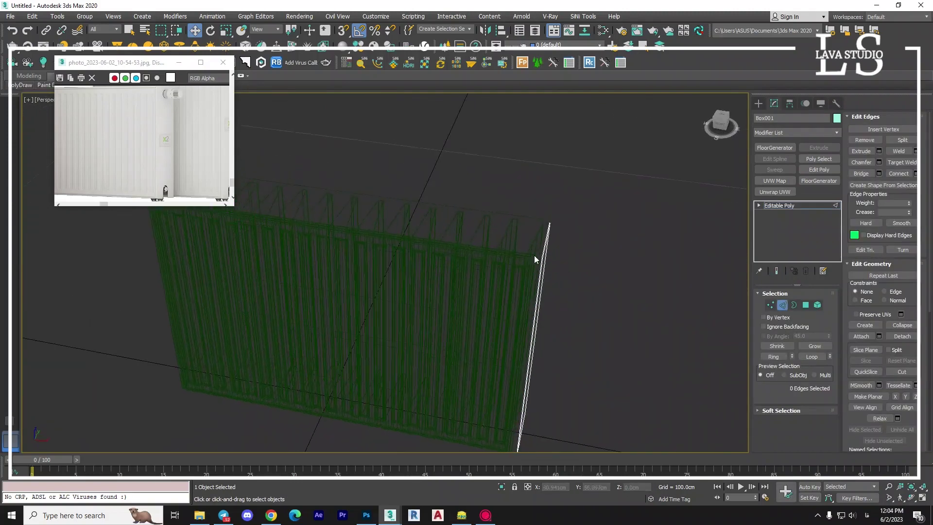
{"action": "scroll", "coordinate": [534, 255], "scroll_direction": "up", "scroll_amount": 5}
Try selecting a face, then several edges, on the end-cap box
{"action": "left_click", "coordinate": [806, 305]}
{"action": "left_click", "coordinate": [591, 311]}
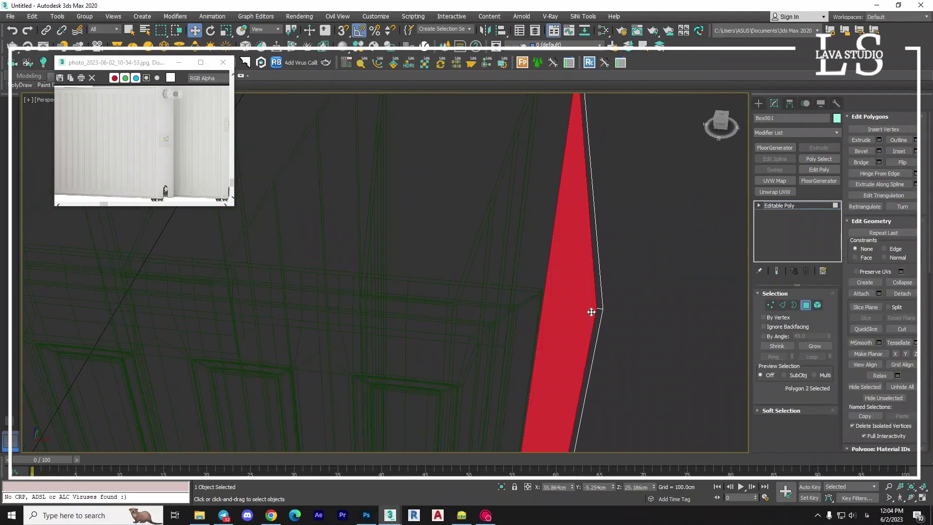
{"action": "left_click", "coordinate": [743, 299]}
{"action": "left_click", "coordinate": [782, 305]}
{"action": "left_click", "coordinate": [600, 287]}
{"action": "scroll", "coordinate": [595, 291], "scroll_direction": "down", "scroll_amount": 2}
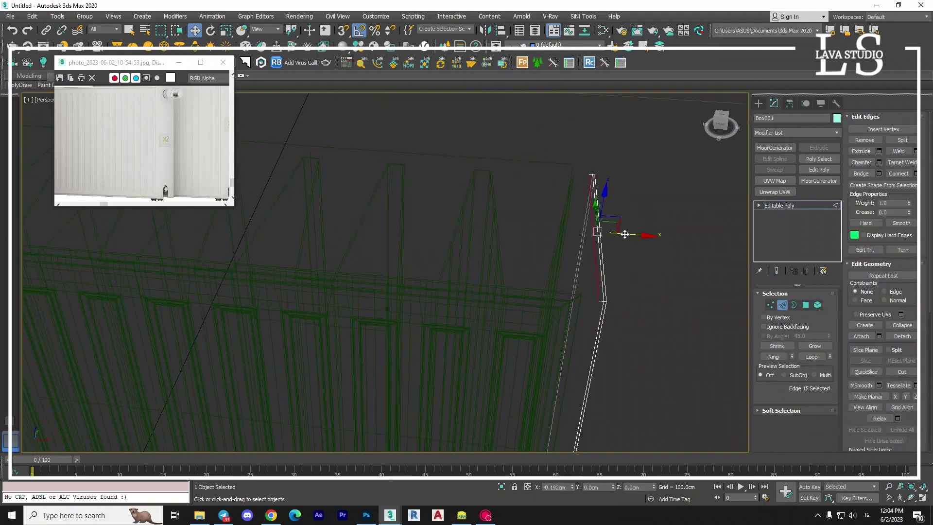
{"action": "left_click", "coordinate": [601, 316], "text": "ctrl"}
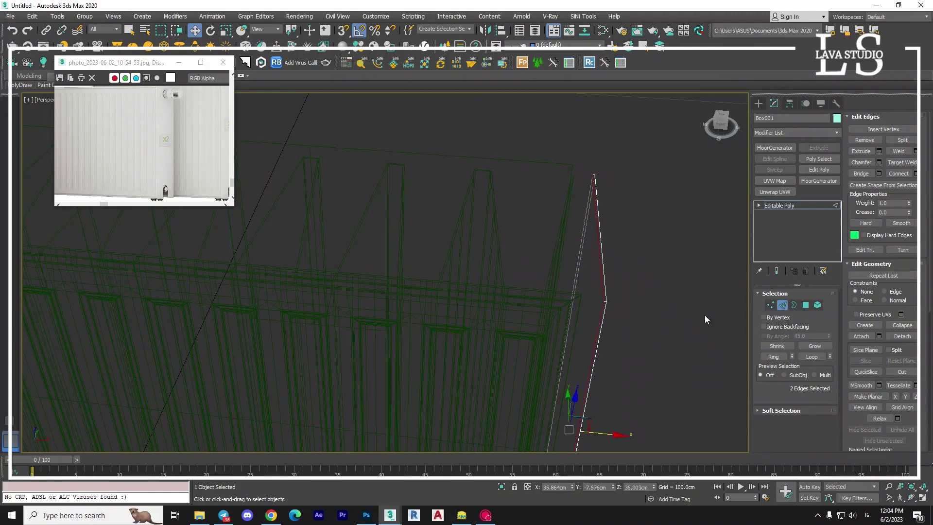
{"action": "left_click", "coordinate": [580, 241], "text": "ctrl"}
{"action": "middle_click_drag", "start_coordinate": [579, 241], "coordinate": [566, 288], "text": "alt"}
Select the whole box element and slide it left, flush with the radiator's edge
{"action": "left_click", "coordinate": [818, 304], "text": "ctrl"}
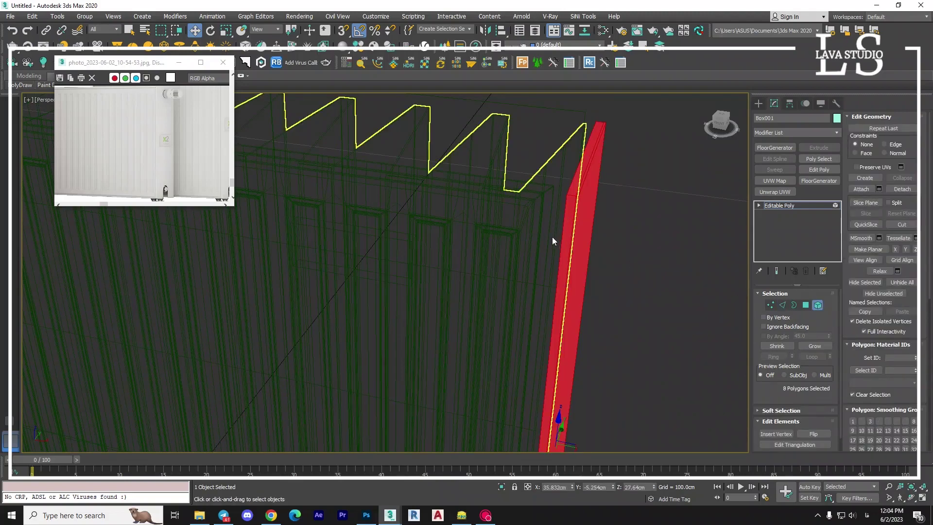
{"action": "key", "text": "f"}
{"action": "scroll", "coordinate": [437, 275], "scroll_direction": "up", "scroll_amount": 3}
{"action": "mouse_move", "coordinate": [465, 255]}
{"action": "left_mouse_down"}
{"action": "mouse_move", "coordinate": [378, 246]}
{"action": "mouse_move", "coordinate": [389, 244]}
{"action": "left_mouse_up"}
Select the end cap's corner vertices and nudge them slightly down
{"action": "scroll", "coordinate": [389, 244], "scroll_direction": "down", "scroll_amount": 5}
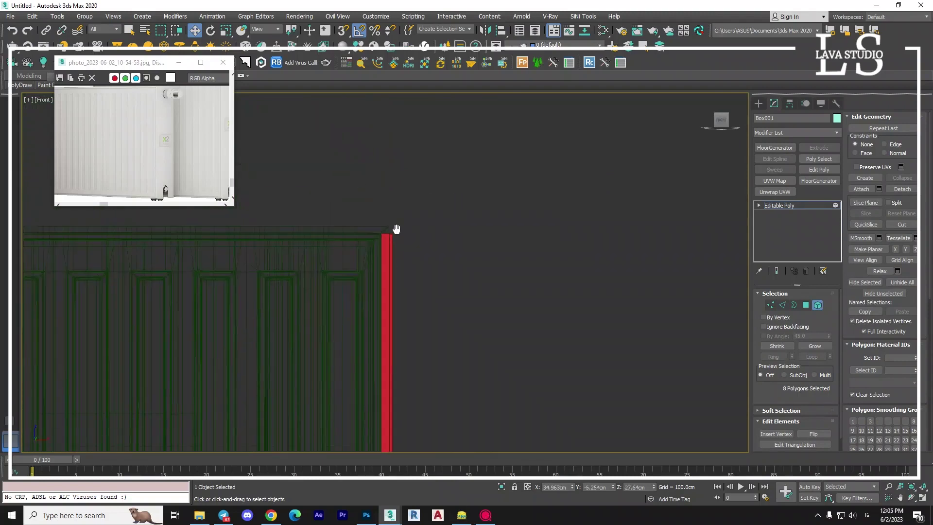
{"action": "scroll", "coordinate": [396, 230], "scroll_direction": "down", "scroll_amount": 5}
{"action": "left_click", "coordinate": [770, 306]}
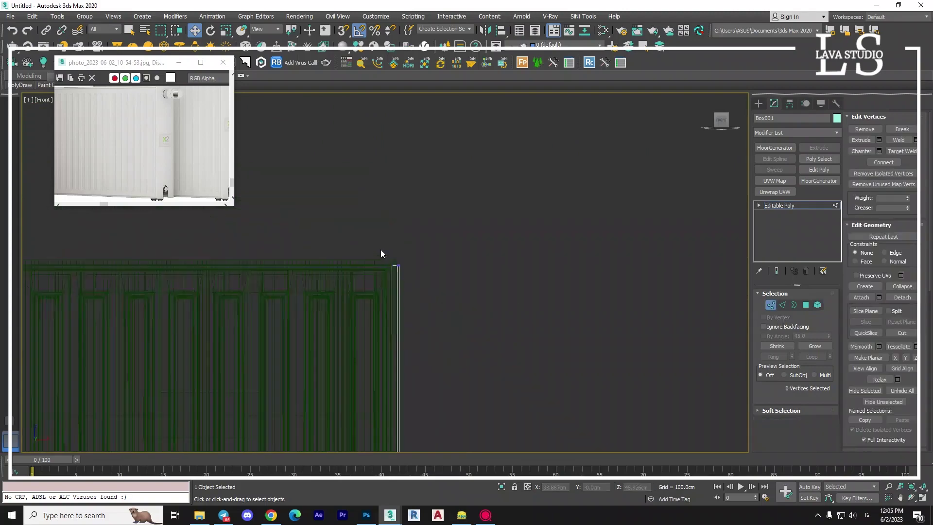
{"action": "scroll", "coordinate": [381, 253], "scroll_direction": "up", "scroll_amount": 3}
{"action": "scroll", "coordinate": [428, 257], "scroll_direction": "up", "scroll_amount": 3}
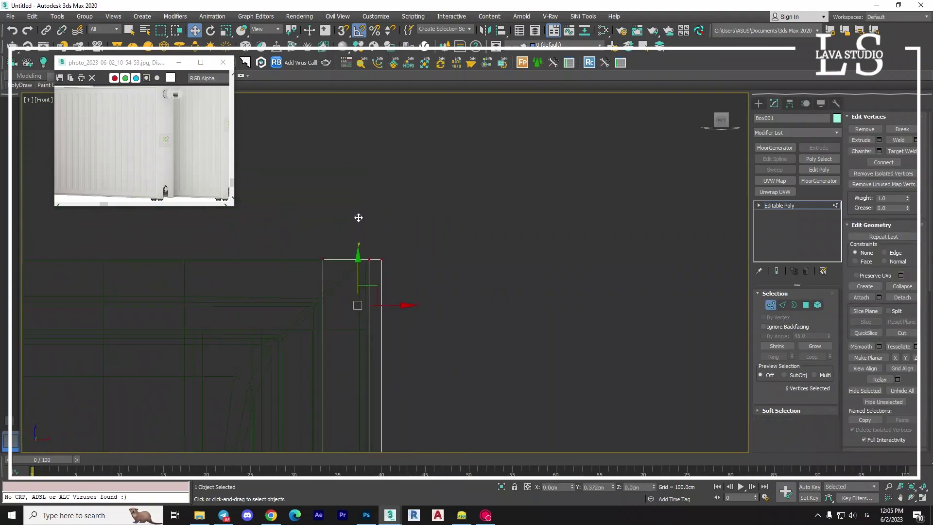
{"action": "key", "text": "p"}
{"action": "mouse_move", "coordinate": [359, 211]}
{"action": "middle_mouse_down", "text": "alt"}
{"action": "mouse_move", "coordinate": [369, 264]}
{"action": "mouse_move", "coordinate": [506, 246]}
{"action": "middle_mouse_up", "text": "alt"}
{"action": "left_click_drag", "start_coordinate": [568, 109], "coordinate": [569, 116]}
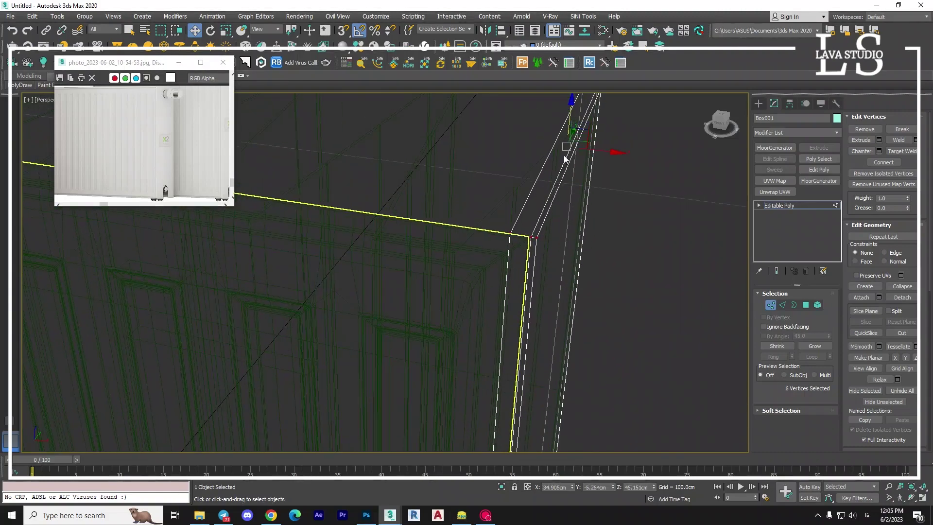
Select the end cap's bottom vertices and raise them slightly along Y in Front view
{"action": "scroll", "coordinate": [512, 228], "scroll_direction": "down", "scroll_amount": 3}
{"action": "scroll", "coordinate": [512, 229], "scroll_direction": "down", "scroll_amount": 3}
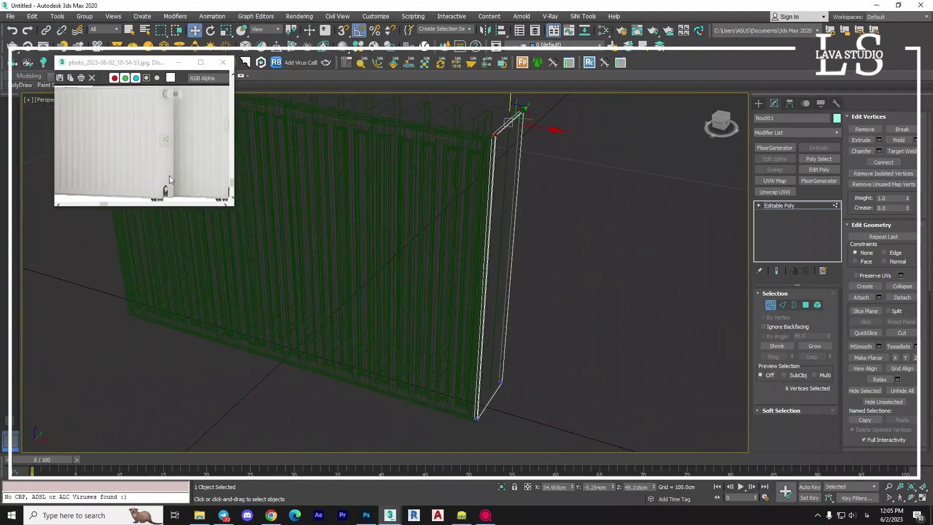
{"action": "scroll", "coordinate": [169, 176], "scroll_direction": "up", "scroll_amount": 3}
{"action": "scroll", "coordinate": [174, 129], "scroll_direction": "up", "scroll_amount": 2}
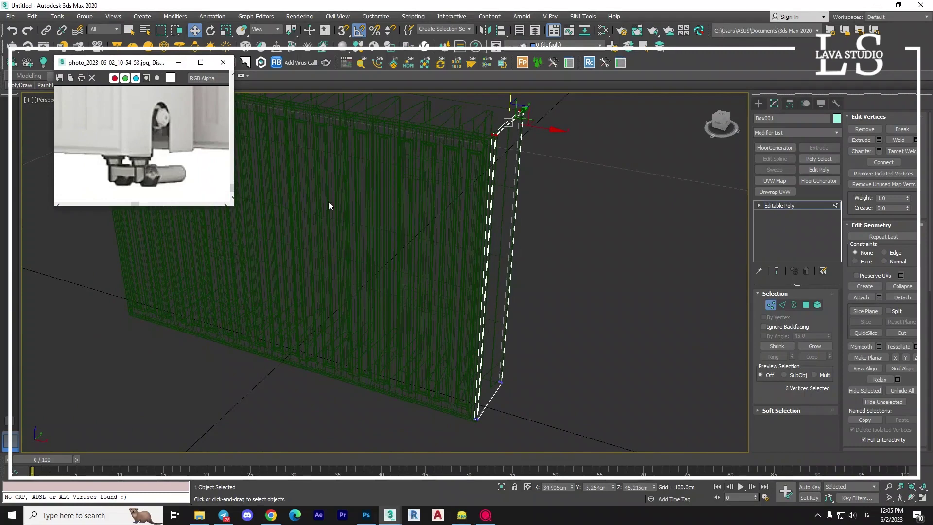
{"action": "mouse_move", "coordinate": [497, 334]}
{"action": "middle_mouse_down", "text": "alt"}
{"action": "mouse_move", "coordinate": [506, 287]}
{"action": "mouse_move", "coordinate": [552, 402]}
{"action": "middle_mouse_up", "text": "alt"}
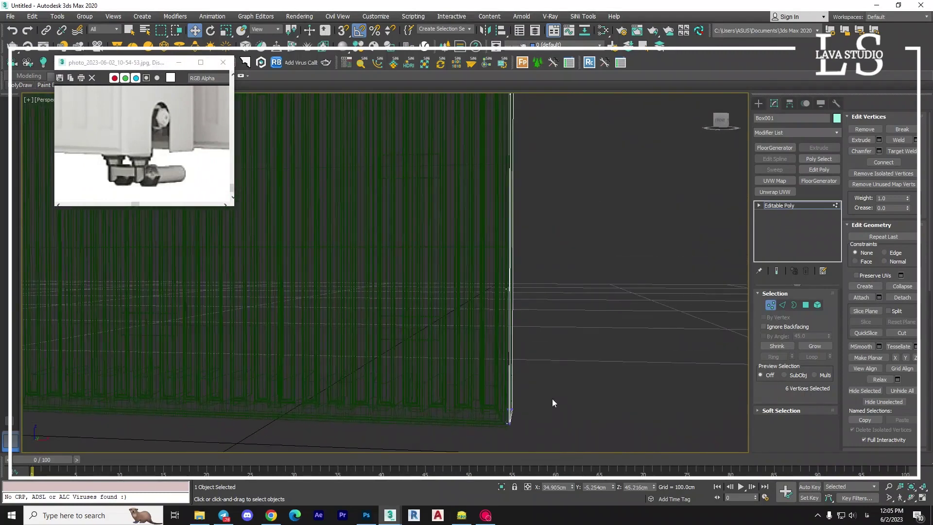
{"action": "scroll", "coordinate": [552, 402], "scroll_direction": "up", "scroll_amount": 4}
{"action": "left_click_drag", "start_coordinate": [526, 318], "coordinate": [398, 415]}
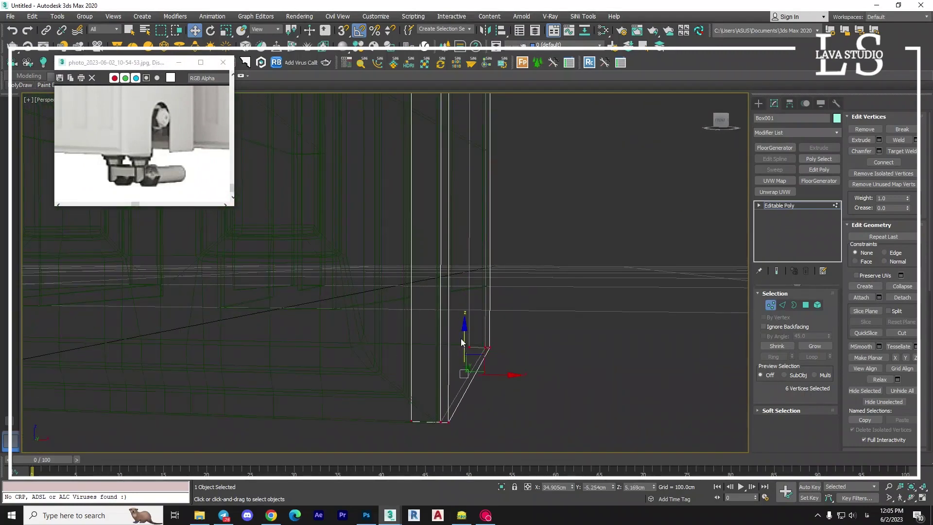
{"action": "key", "text": "f"}
{"action": "left_click_drag", "start_coordinate": [446, 311], "coordinate": [447, 294]}
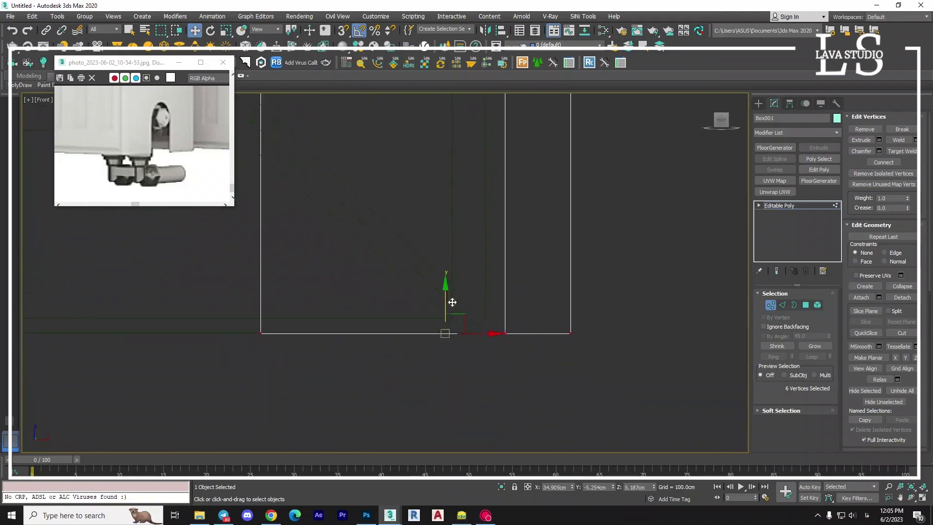
{"action": "scroll", "coordinate": [526, 321], "scroll_direction": "up", "scroll_amount": 3}
{"action": "scroll", "coordinate": [509, 358], "scroll_direction": "up", "scroll_amount": 2}
Select the end cap's side edges and extend them into edge loops
{"action": "key", "text": "2"}
{"action": "scroll", "coordinate": [509, 357], "scroll_direction": "down", "scroll_amount": 2}
{"action": "key", "text": "p"}
{"action": "middle_click_drag", "start_coordinate": [499, 345], "coordinate": [485, 354], "text": "alt"}
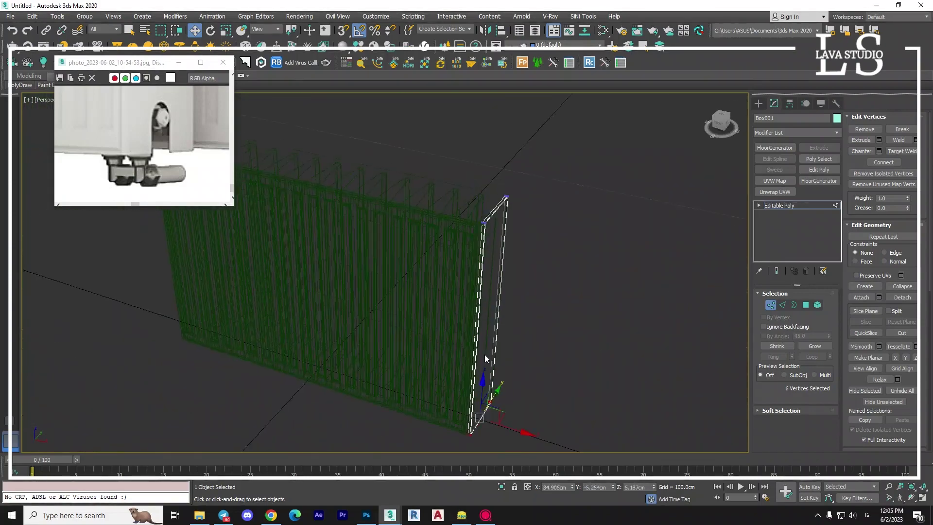
{"action": "scroll", "coordinate": [485, 354], "scroll_direction": "up", "scroll_amount": 3}
{"action": "scroll", "coordinate": [465, 209], "scroll_direction": "up", "scroll_amount": 3}
{"action": "middle_click_drag", "start_coordinate": [465, 212], "coordinate": [442, 225]}
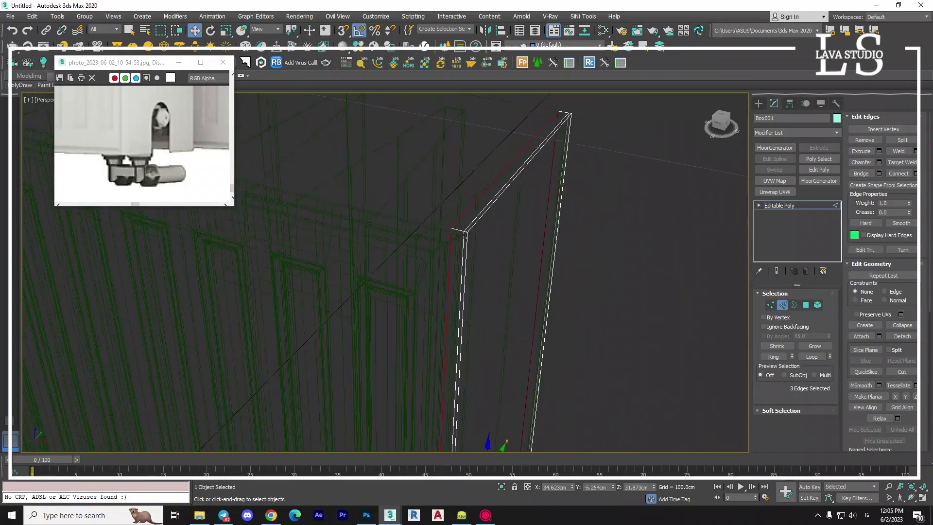
{"action": "scroll", "coordinate": [197, 146], "scroll_direction": "down", "scroll_amount": 2}
{"action": "scroll", "coordinate": [195, 154], "scroll_direction": "down", "scroll_amount": 3}
{"action": "scroll", "coordinate": [194, 154], "scroll_direction": "up", "scroll_amount": 3}
{"action": "scroll", "coordinate": [389, 218], "scroll_direction": "down", "scroll_amount": 3}
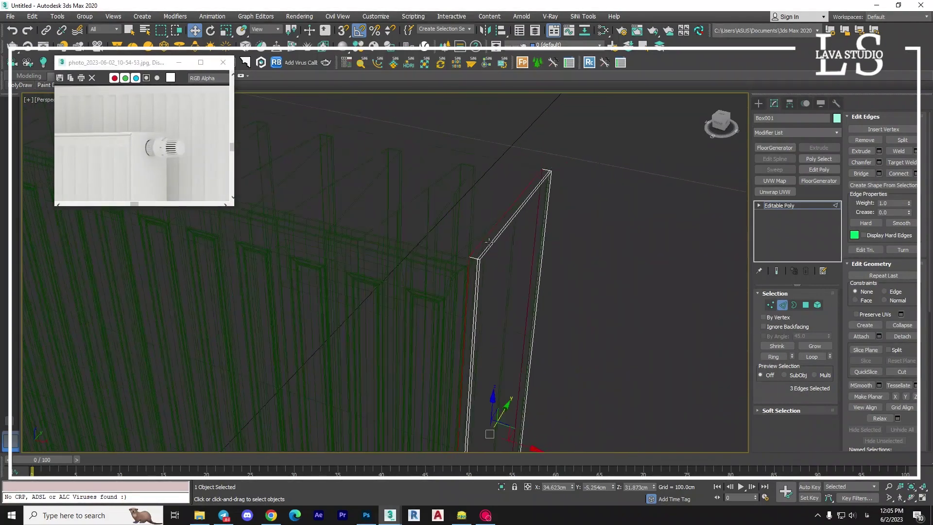
{"action": "scroll", "coordinate": [459, 207], "scroll_direction": "down", "scroll_amount": 3}
{"action": "scroll", "coordinate": [534, 200], "scroll_direction": "down", "scroll_amount": 3}
{"action": "middle_click_drag", "start_coordinate": [585, 191], "coordinate": [578, 178]}
{"action": "key", "text": "alt+l"}
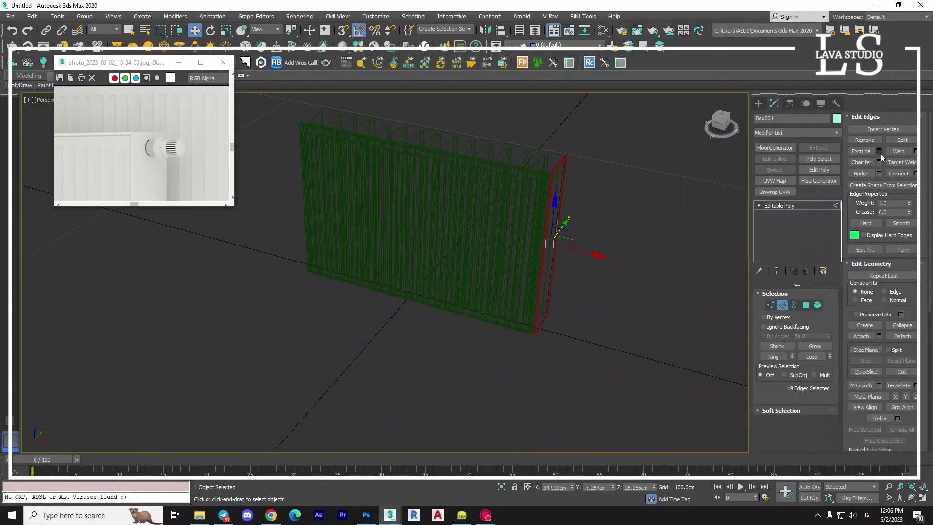
Chamfer the selected end-cap edges by 0.05cm with 1 segment
{"action": "left_click", "coordinate": [880, 162]}
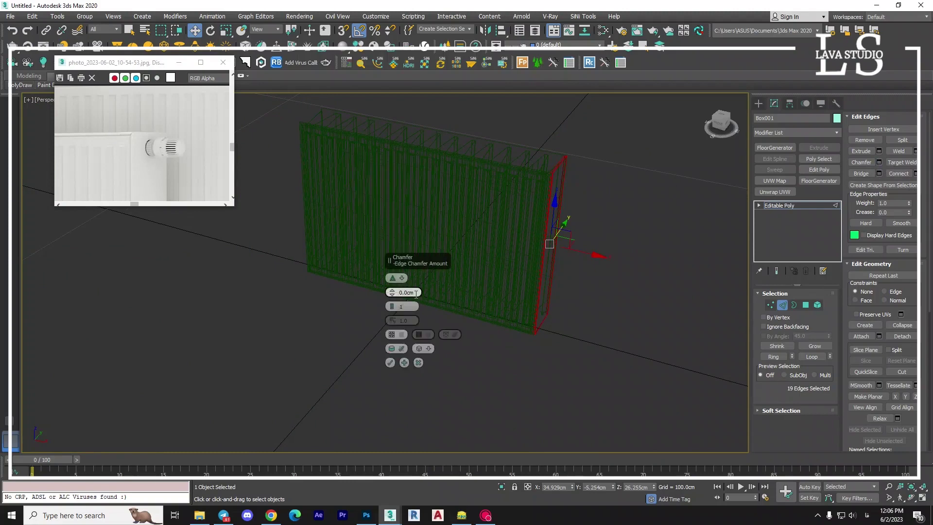
{"action": "type", "text": "0.05"}
{"action": "key", "text": "Return"}
{"action": "scroll", "coordinate": [554, 270], "scroll_direction": "up", "scroll_amount": 5}
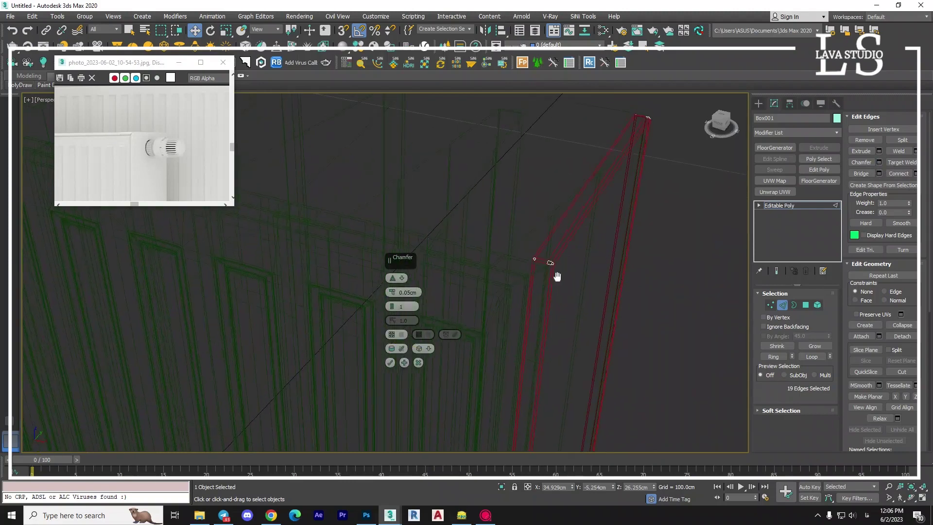
{"action": "left_click", "coordinate": [390, 363]}
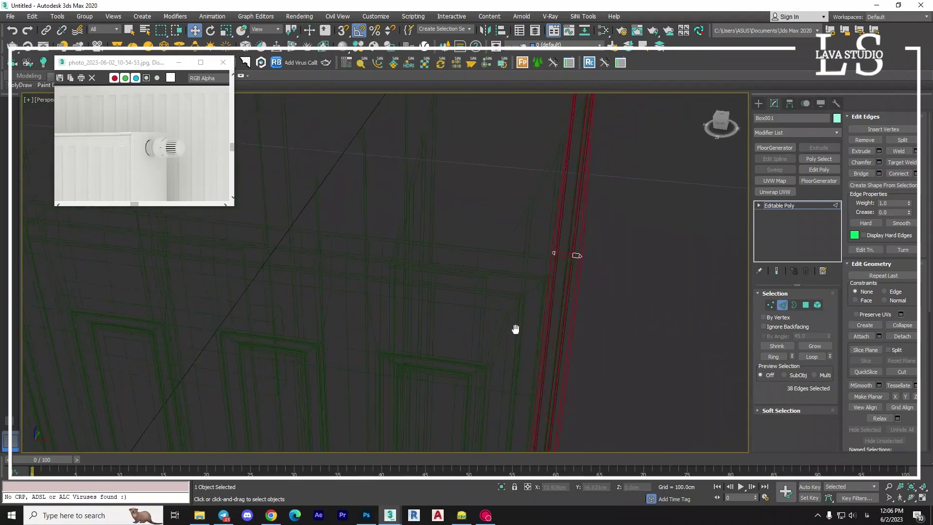
{"action": "scroll", "coordinate": [513, 326], "scroll_direction": "down", "scroll_amount": 5}
{"action": "middle_click_drag", "start_coordinate": [526, 323], "coordinate": [504, 322], "text": "alt"}
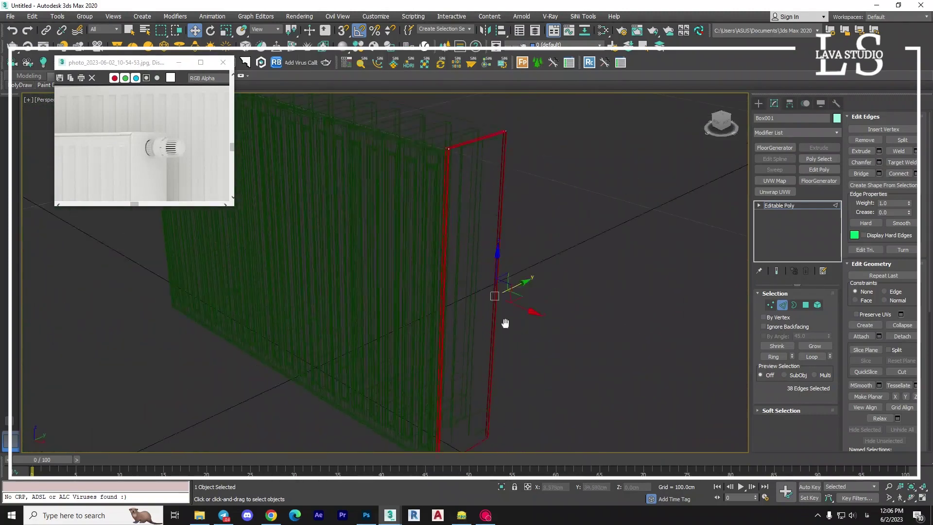
Draw a small horizontal cylinder, Cylinder001, near the top of the end cap
{"action": "left_click", "coordinate": [755, 107]}
{"action": "left_click", "coordinate": [776, 182]}
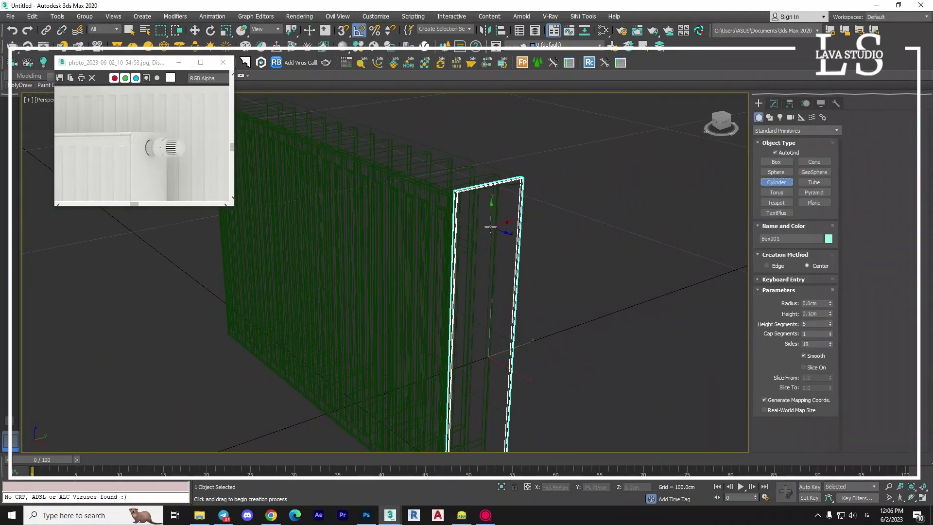
{"action": "left_click_drag", "start_coordinate": [491, 222], "coordinate": [494, 225]}
{"action": "key", "text": "w"}
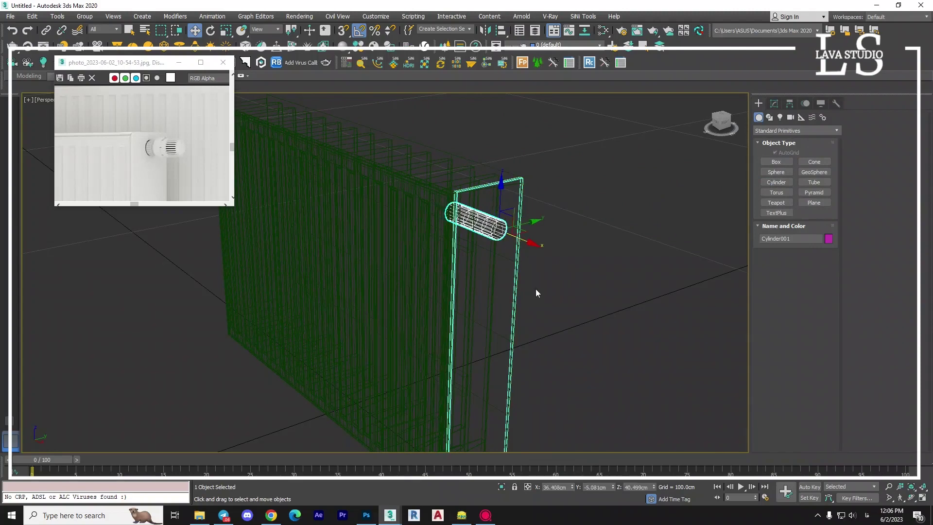
{"action": "scroll", "coordinate": [161, 166], "scroll_direction": "up", "scroll_amount": 3}
{"action": "scroll", "coordinate": [181, 150], "scroll_direction": "up", "scroll_amount": 3}
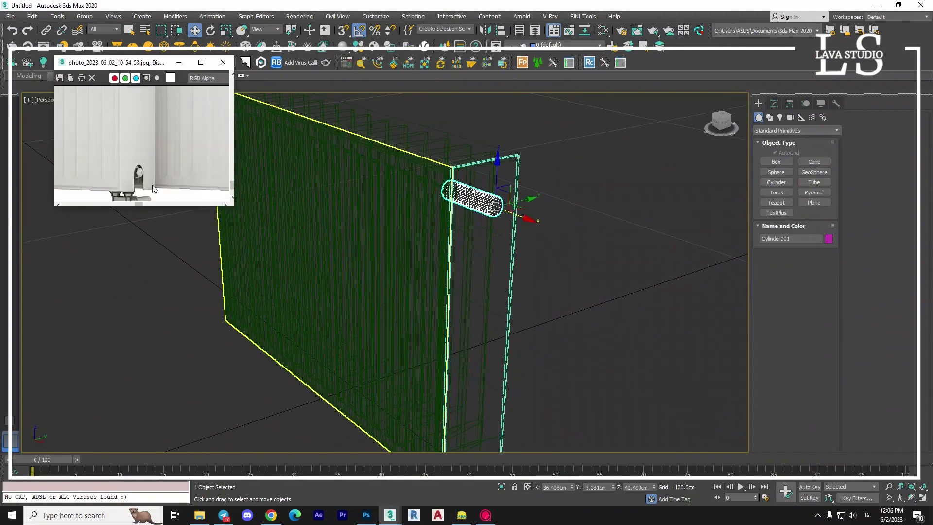
{"action": "middle_click_drag", "start_coordinate": [463, 333], "coordinate": [458, 322], "text": "alt"}
{"action": "key", "text": "l"}
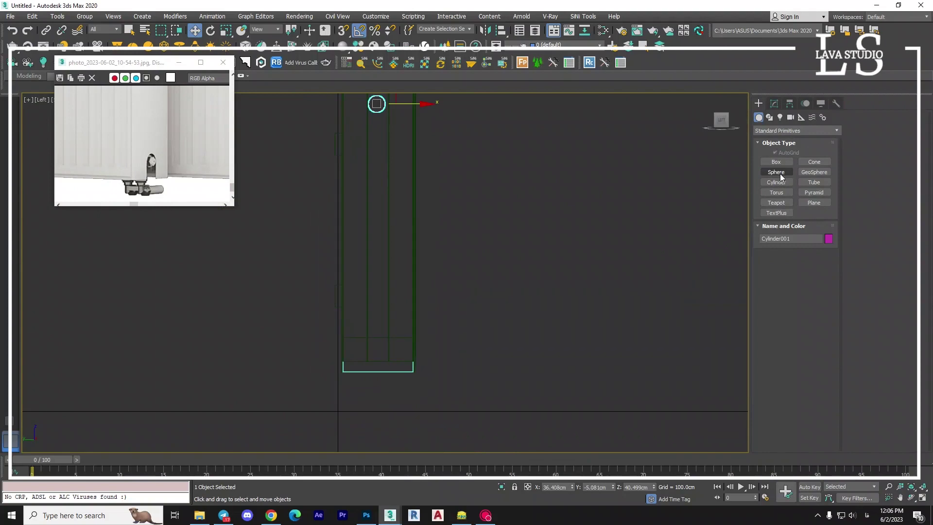
Draw a small rectangle at the end cap's bottom and convert it to an Editable Spline
{"action": "left_click", "coordinate": [769, 117]}
{"action": "left_click", "coordinate": [812, 170]}
{"action": "left_click_drag", "start_coordinate": [389, 338], "coordinate": [374, 370]}
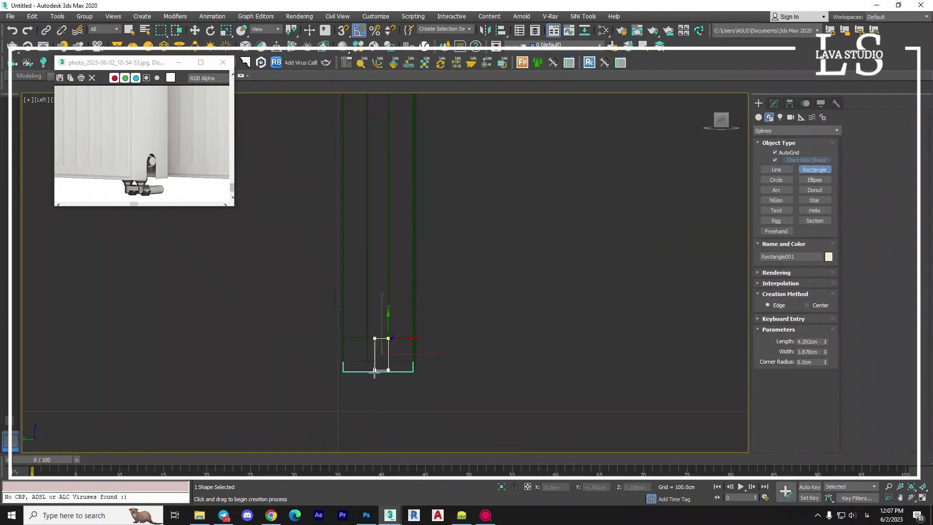
{"action": "right_click", "coordinate": [368, 382]}
{"action": "mouse_move", "coordinate": [403, 490]}
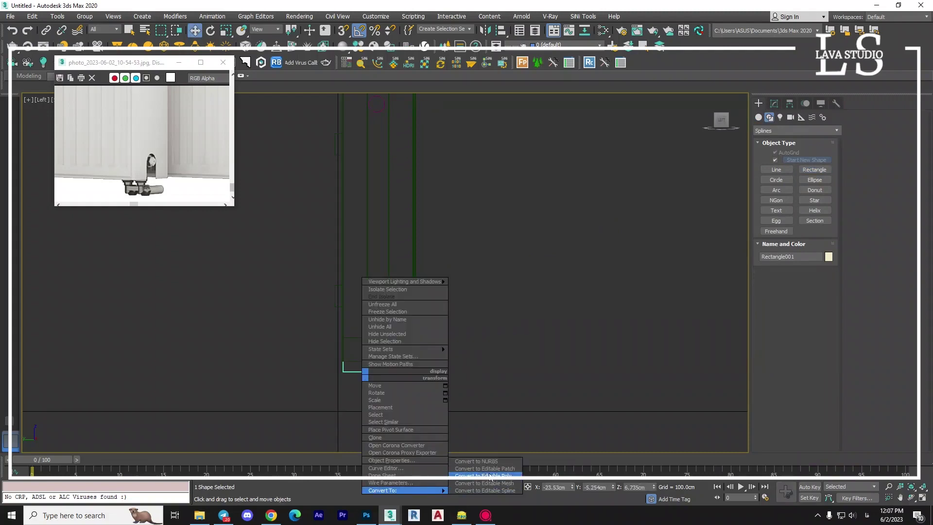
{"action": "left_click", "coordinate": [481, 483]}
Fillet the rectangle's top two vertices by 2.755cm and extrude it 1.0cm
{"action": "left_click", "coordinate": [783, 328]}
{"action": "left_click_drag", "start_coordinate": [359, 329], "coordinate": [396, 347]}
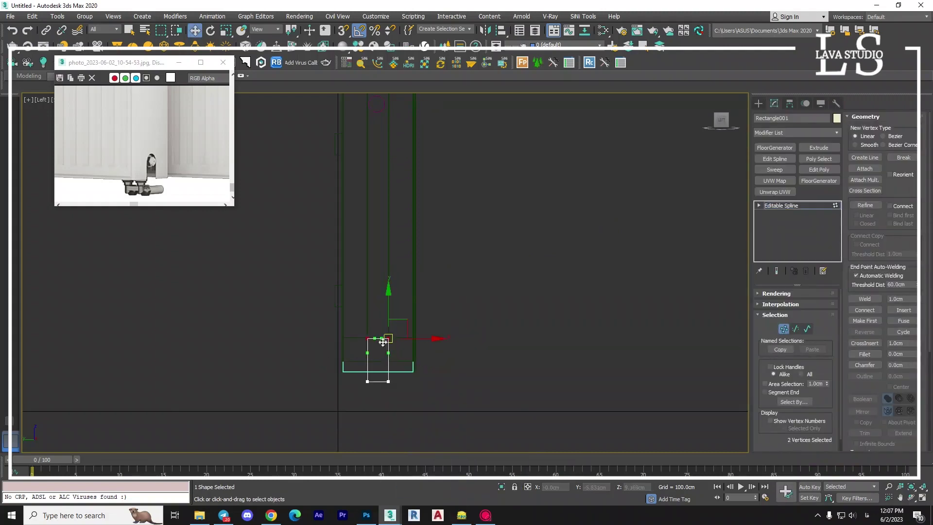
{"action": "left_click", "coordinate": [869, 353]}
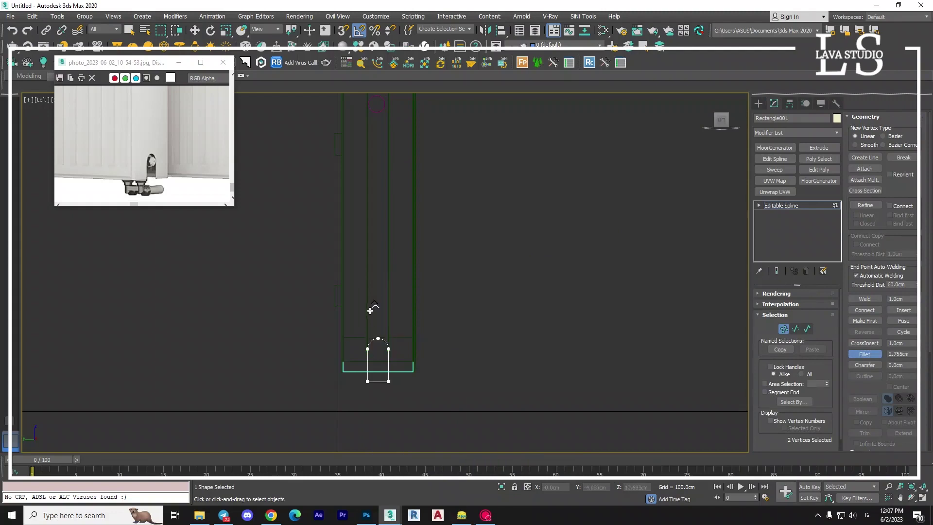
{"action": "left_click", "coordinate": [819, 147]}
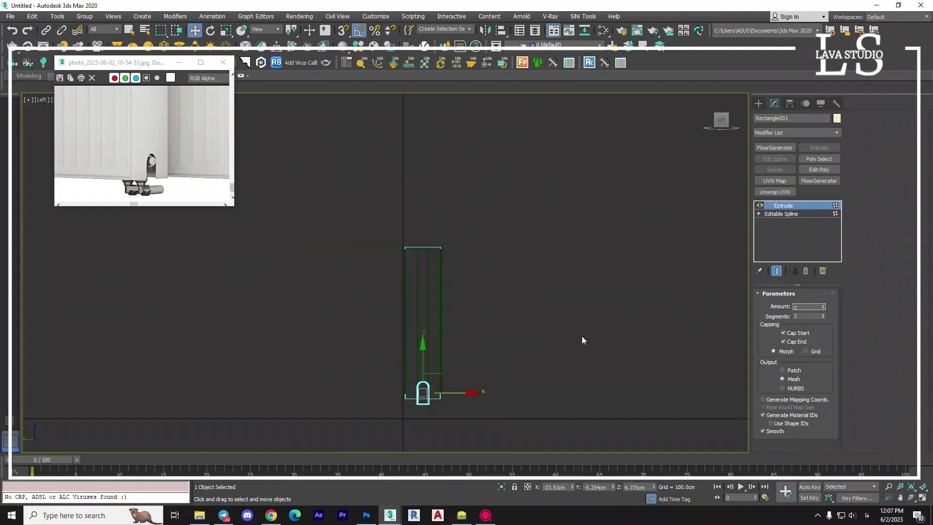
{"action": "key", "text": "Return"}
In Top view, move the extruded arch piece slightly left into place
{"action": "key", "text": "p"}
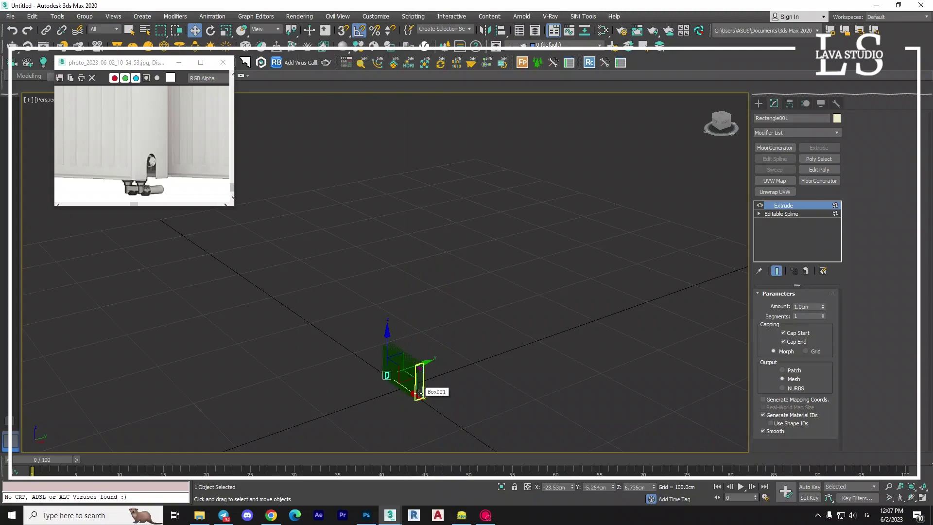
{"action": "key", "text": "t"}
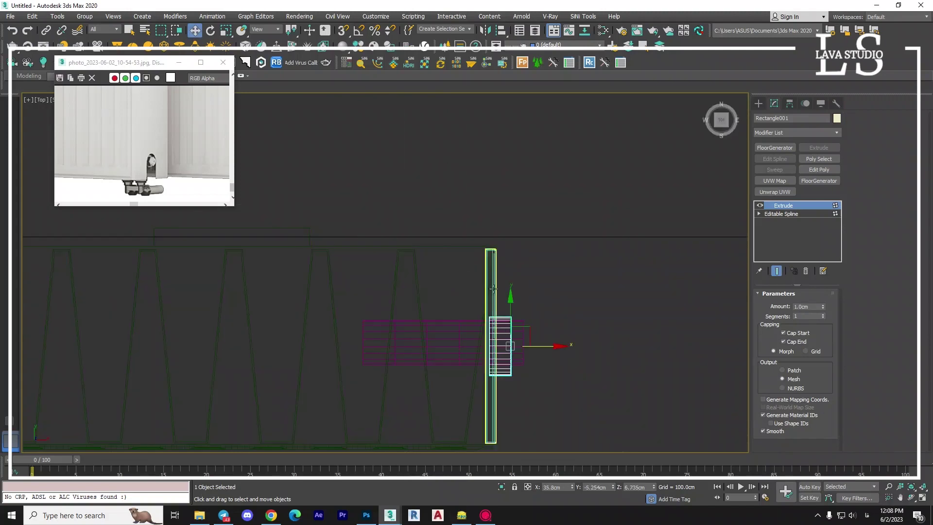
{"action": "left_click_drag", "start_coordinate": [546, 344], "coordinate": [537, 346]}
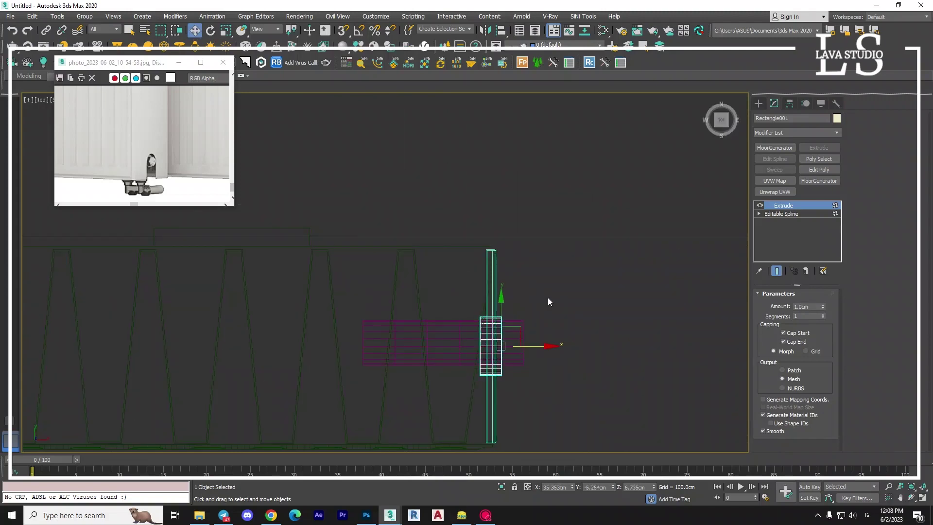
{"action": "scroll", "coordinate": [547, 302], "scroll_direction": "up", "scroll_amount": 2}
{"action": "middle_click_drag", "start_coordinate": [507, 304], "coordinate": [483, 305]}
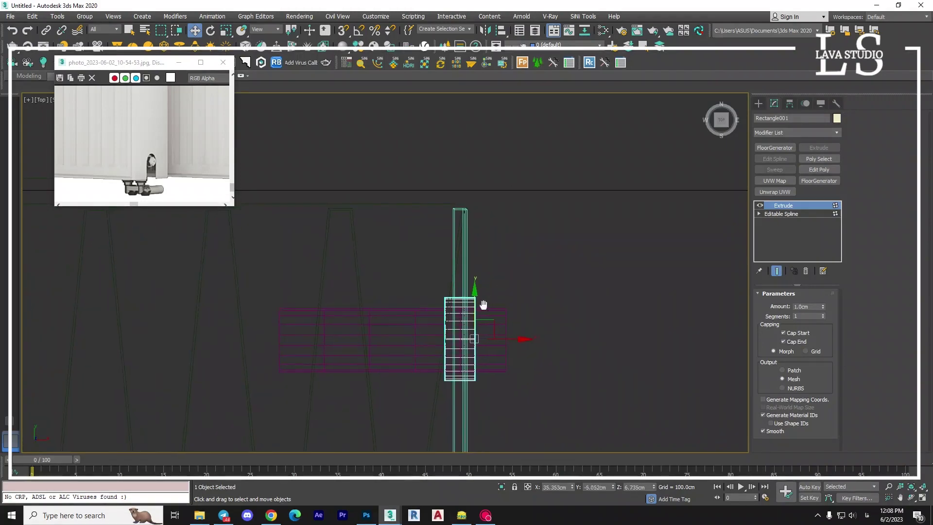
{"action": "key", "text": "p"}
{"action": "mouse_move", "coordinate": [554, 393]}
{"action": "middle_mouse_down", "text": "alt"}
{"action": "mouse_move", "coordinate": [467, 366]}
{"action": "mouse_move", "coordinate": [491, 417]}
{"action": "mouse_move", "coordinate": [471, 398]}
{"action": "mouse_move", "coordinate": [500, 394]}
{"action": "mouse_move", "coordinate": [259, 268]}
{"action": "middle_mouse_up", "text": "alt"}
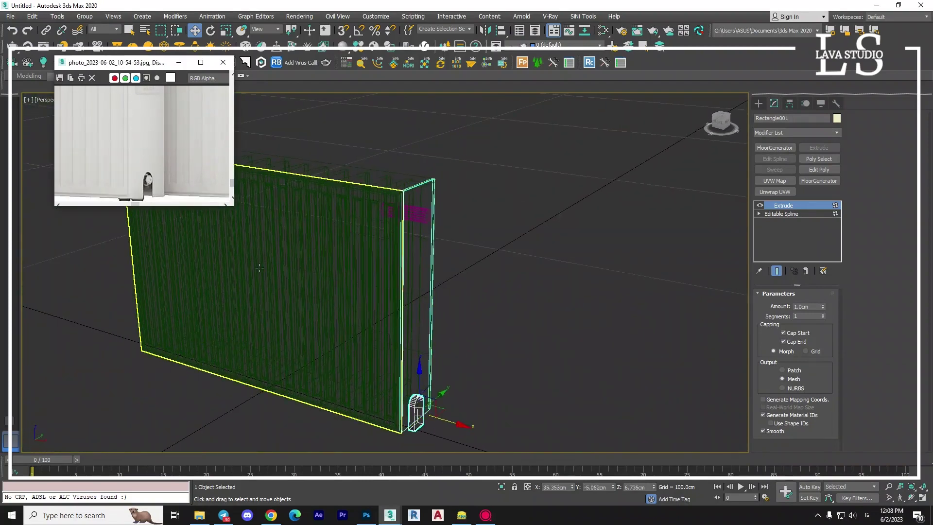
{"action": "scroll", "coordinate": [423, 384], "scroll_direction": "up", "scroll_amount": 3}
Select Box001 and start a ProBoolean subtraction with the arch piece
{"action": "left_click", "coordinate": [446, 299]}
{"action": "left_click", "coordinate": [759, 103]}
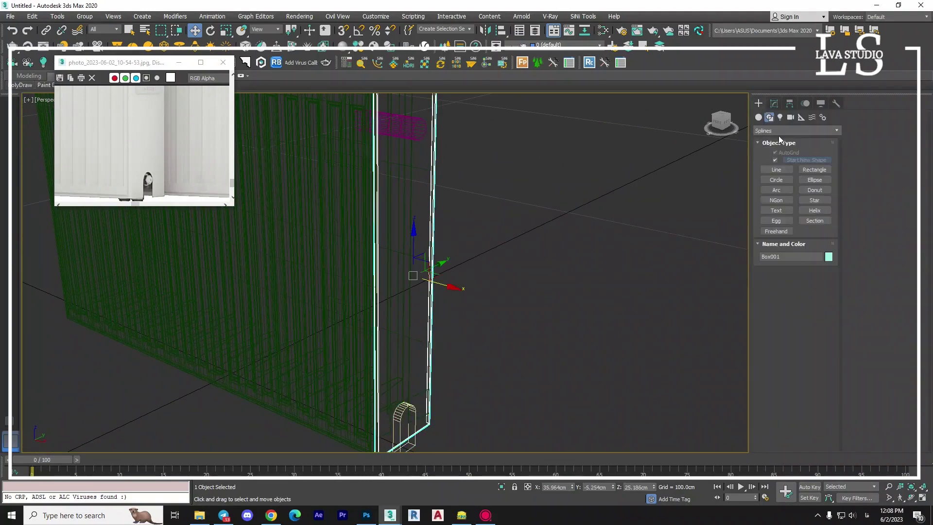
{"action": "left_click", "coordinate": [757, 119]}
{"action": "left_click", "coordinate": [788, 131]}
{"action": "left_click", "coordinate": [813, 203]}
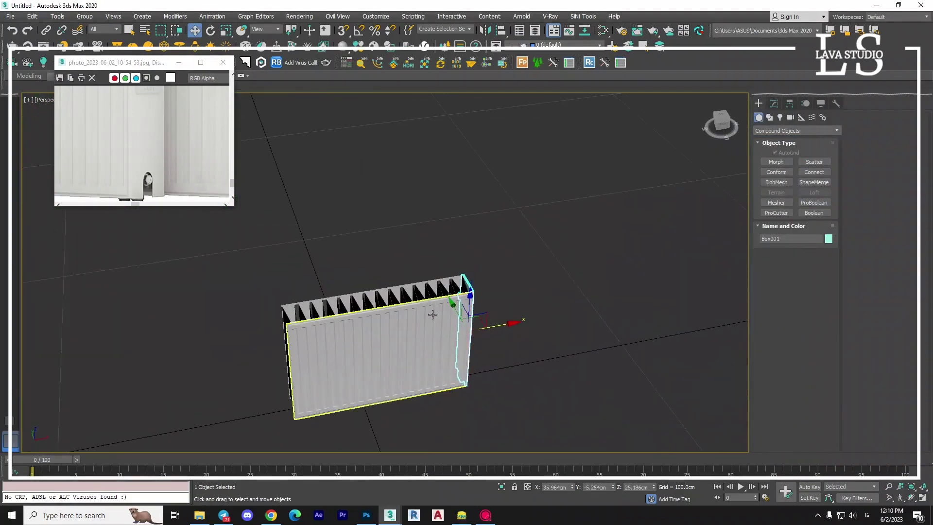
Mirror-copy the notched end cap on X onto the radiator's left end
{"action": "scroll", "coordinate": [165, 167], "scroll_direction": "down", "scroll_amount": 3}
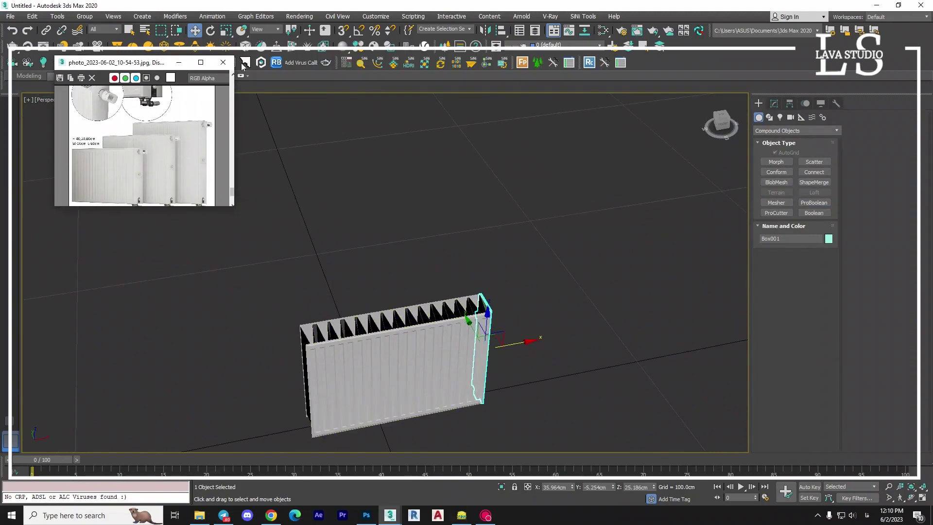
{"action": "left_click", "coordinate": [486, 31]}
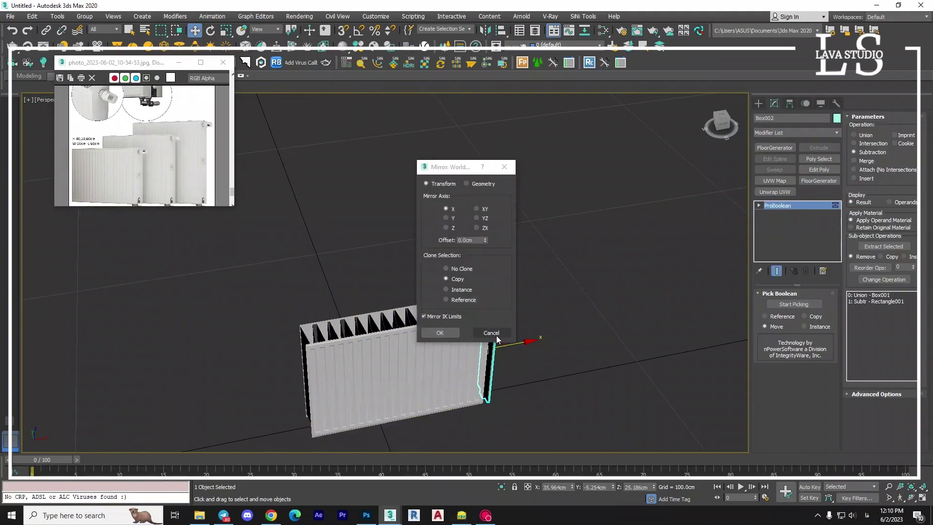
{"action": "left_click", "coordinate": [504, 167]}
{"action": "left_click", "coordinate": [339, 362]}
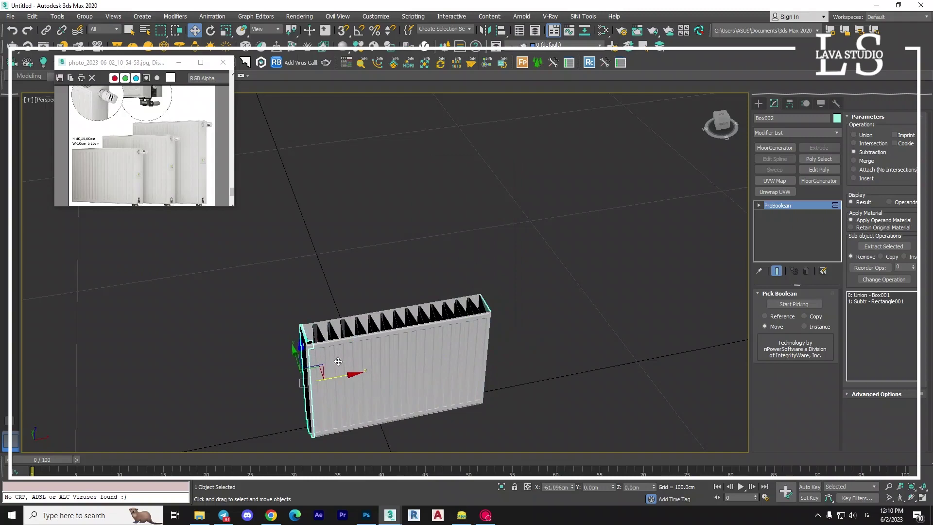
{"action": "middle_click_drag", "start_coordinate": [180, 115], "coordinate": [183, 171]}
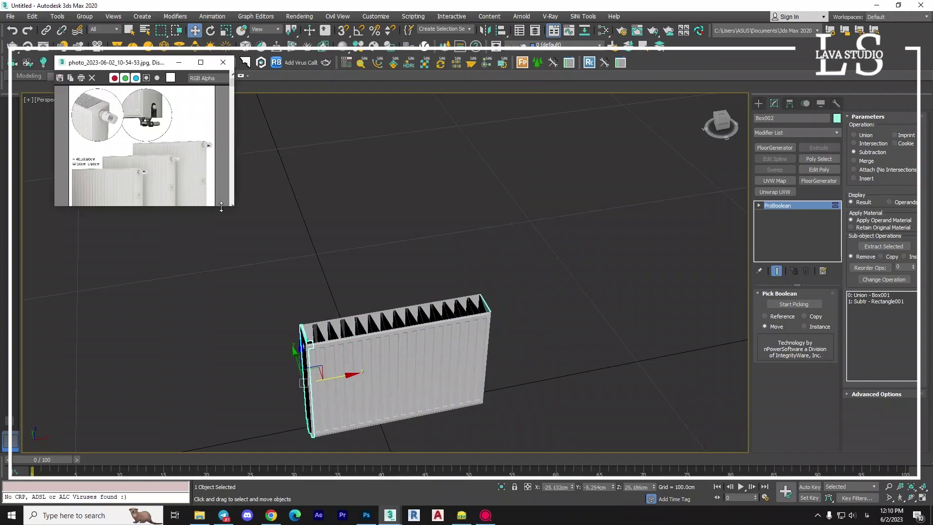
{"action": "mouse_move", "coordinate": [226, 211]}
{"action": "middle_mouse_down", "text": "alt"}
{"action": "mouse_move", "coordinate": [482, 259]}
{"action": "mouse_move", "coordinate": [439, 258]}
{"action": "mouse_move", "coordinate": [477, 327]}
{"action": "mouse_move", "coordinate": [432, 264]}
{"action": "mouse_move", "coordinate": [433, 275]}
{"action": "middle_mouse_up", "text": "alt"}
{"action": "left_click", "coordinate": [433, 275]}
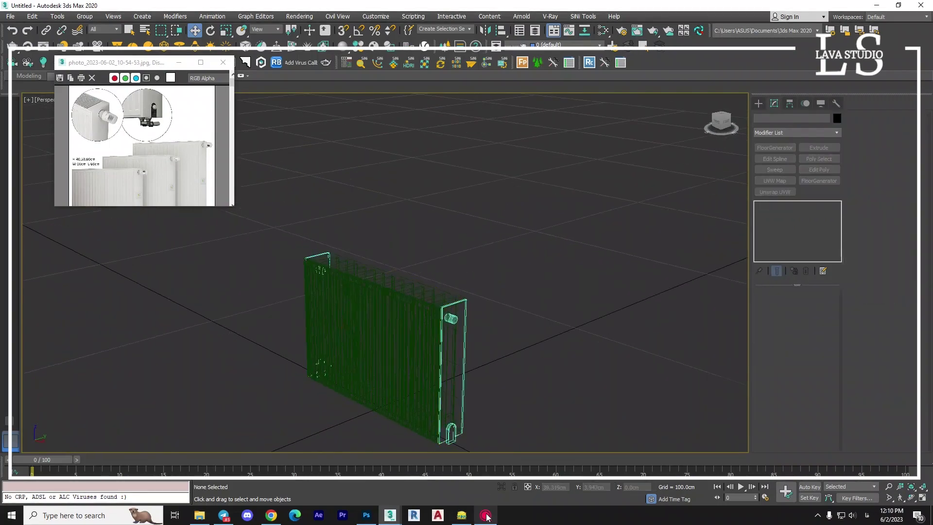
{"action": "scroll", "coordinate": [140, 153], "scroll_direction": "up", "scroll_amount": 3}
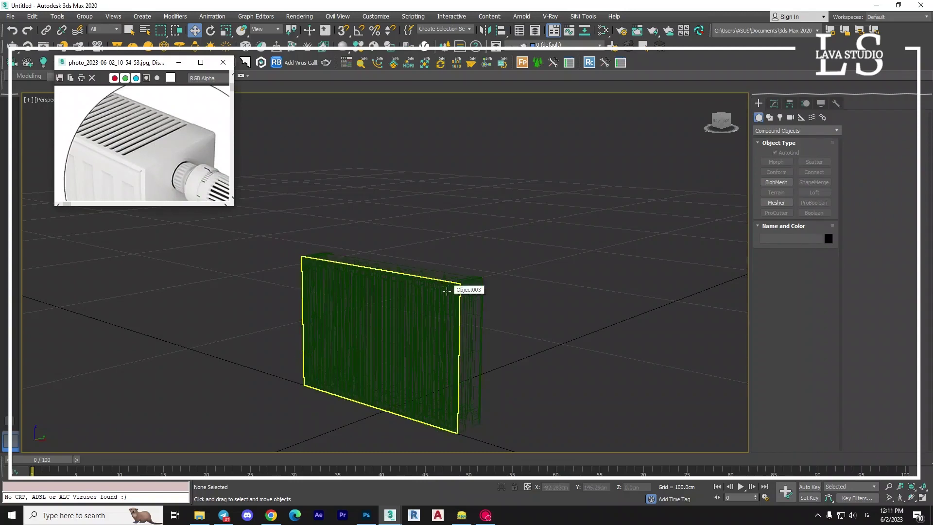
In Top view, draw a 9.921 × 59.591 × 0.265cm box over the radiator's top
{"action": "left_click", "coordinate": [446, 290]}
{"action": "key", "text": "t"}
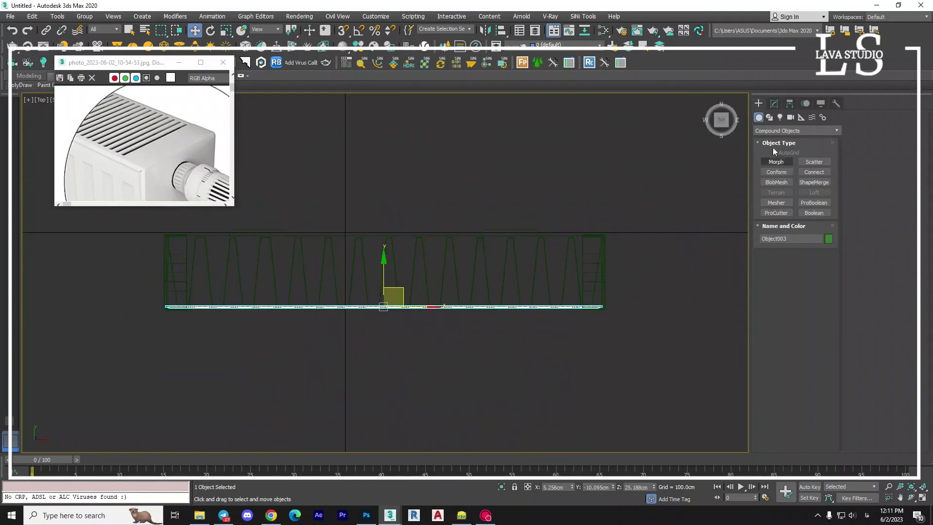
{"action": "left_click", "coordinate": [796, 131]}
{"action": "left_click", "coordinate": [777, 161]}
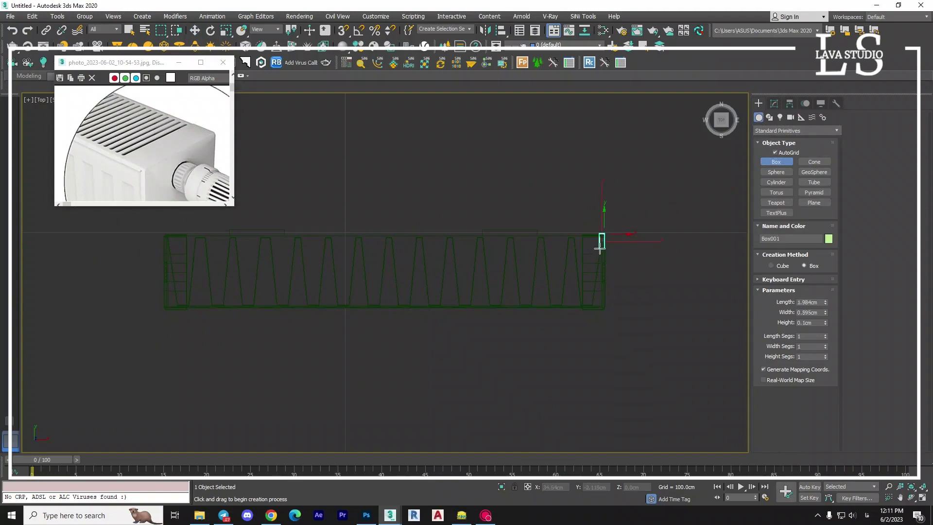
{"action": "left_click", "coordinate": [778, 142]}
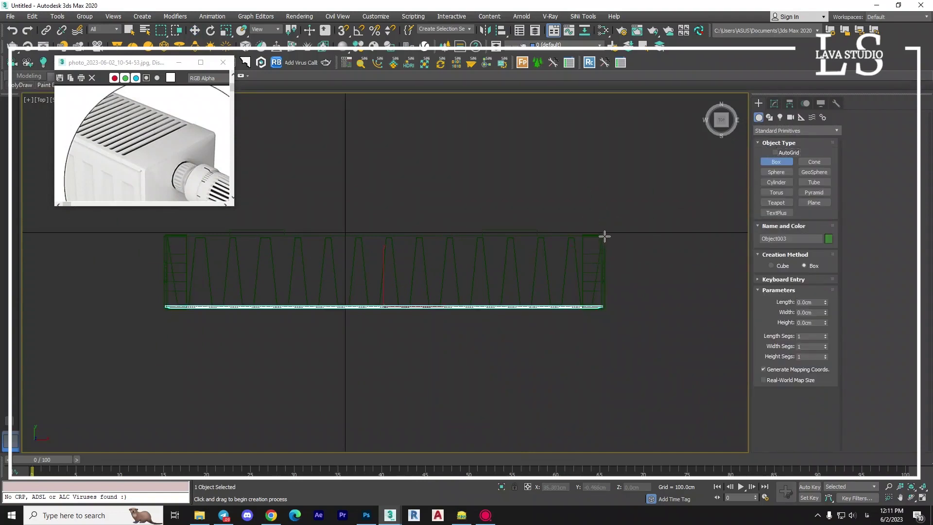
{"action": "left_click_drag", "start_coordinate": [605, 237], "coordinate": [166, 309]}
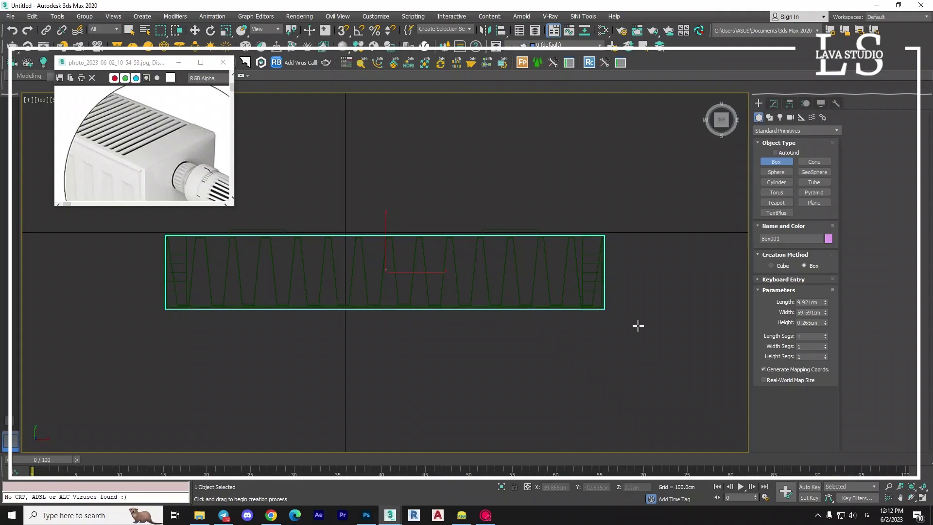
{"action": "left_click", "coordinate": [481, 269]}
{"action": "right_click", "coordinate": [481, 252]}
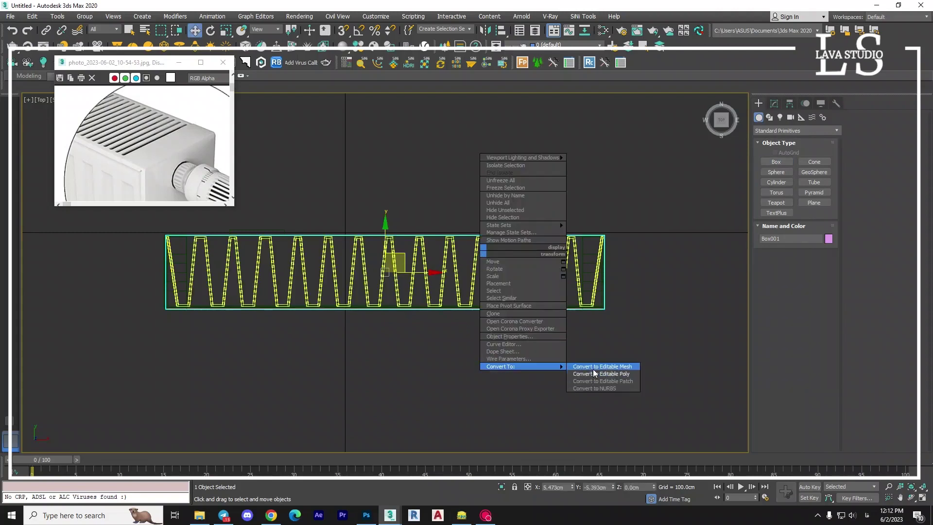
Convert the top box to Editable Poly and add two rounds of 2-segment pinched edges near its borders
{"action": "left_click", "coordinate": [594, 374]}
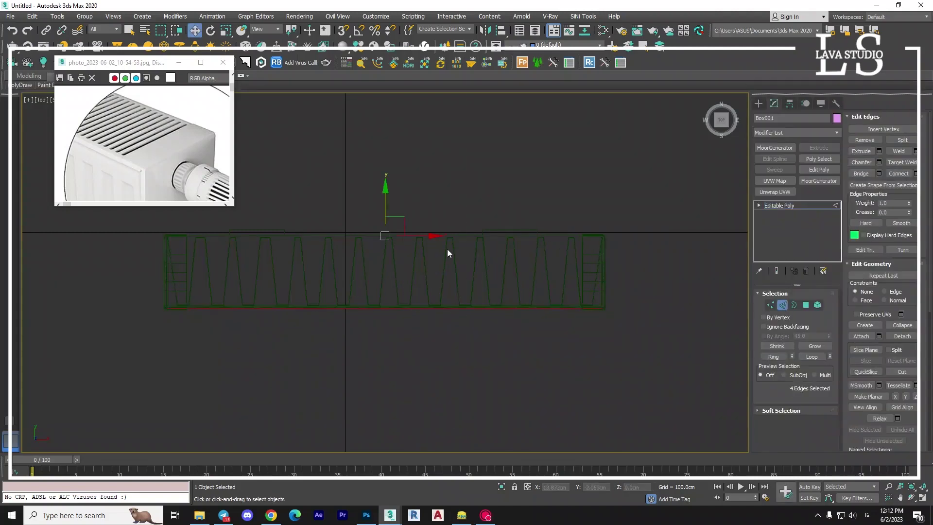
{"action": "middle_click_drag", "start_coordinate": [544, 296], "coordinate": [557, 302]}
{"action": "left_click", "coordinate": [916, 174]}
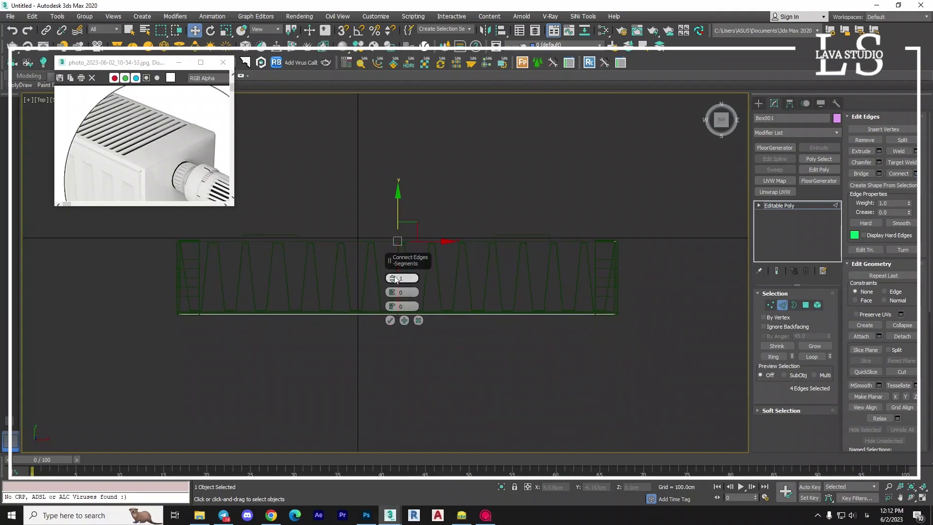
{"action": "left_click_drag", "start_coordinate": [644, 270], "coordinate": [293, 288]}
{"action": "left_click", "coordinate": [916, 173]}
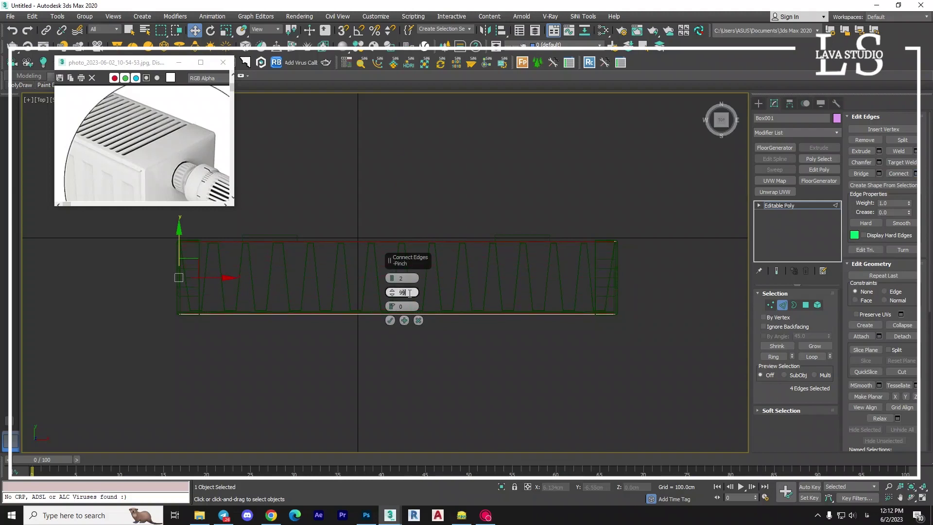
{"action": "left_click", "coordinate": [390, 320]}
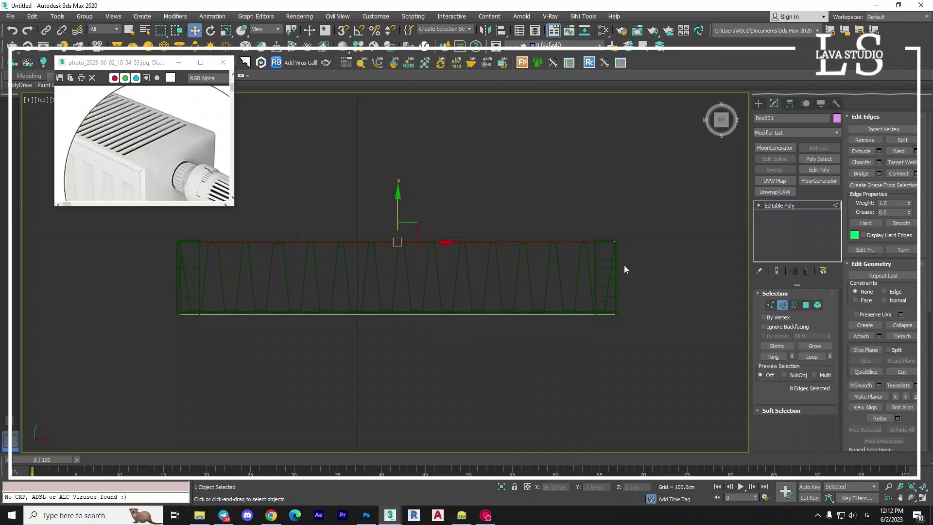
{"action": "left_click", "coordinate": [916, 174]}
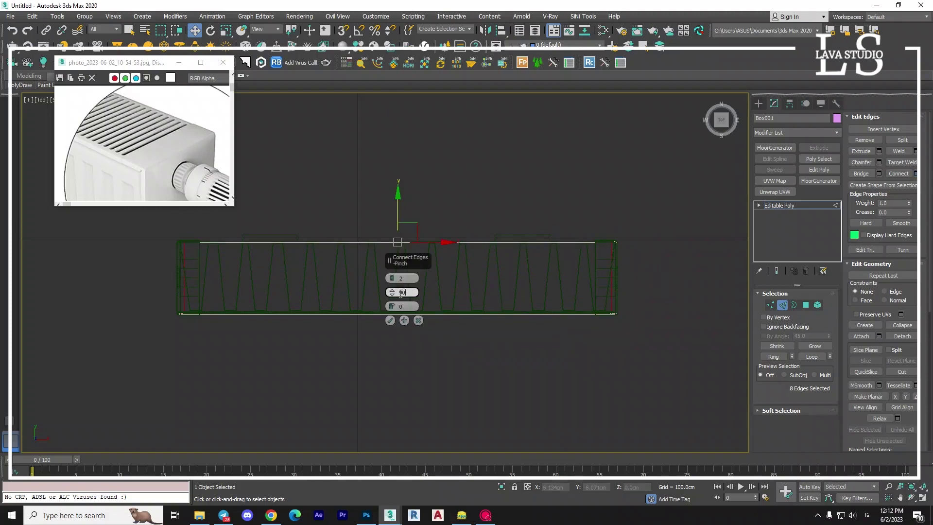
{"action": "left_click", "coordinate": [391, 321]}
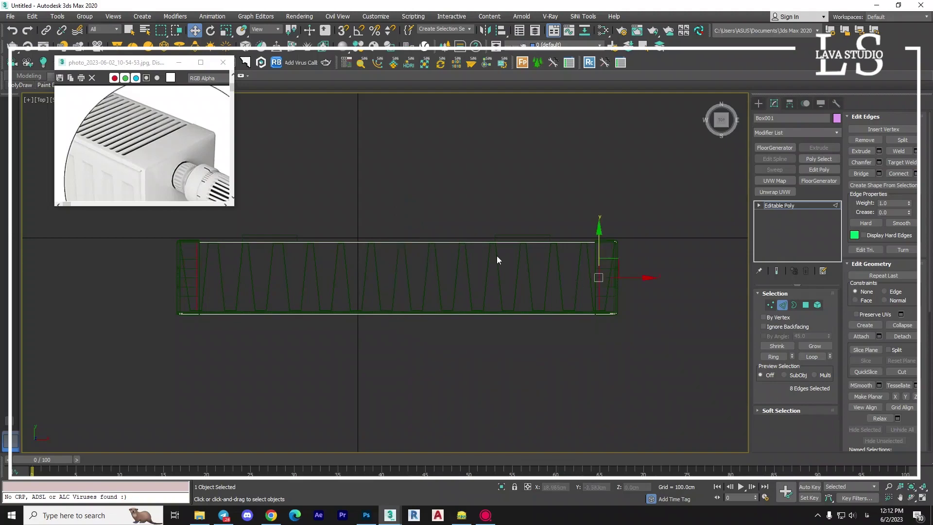
In Perspective view, connect the long edges with about 148 parallel edges across the top box
{"action": "key", "text": "p"}
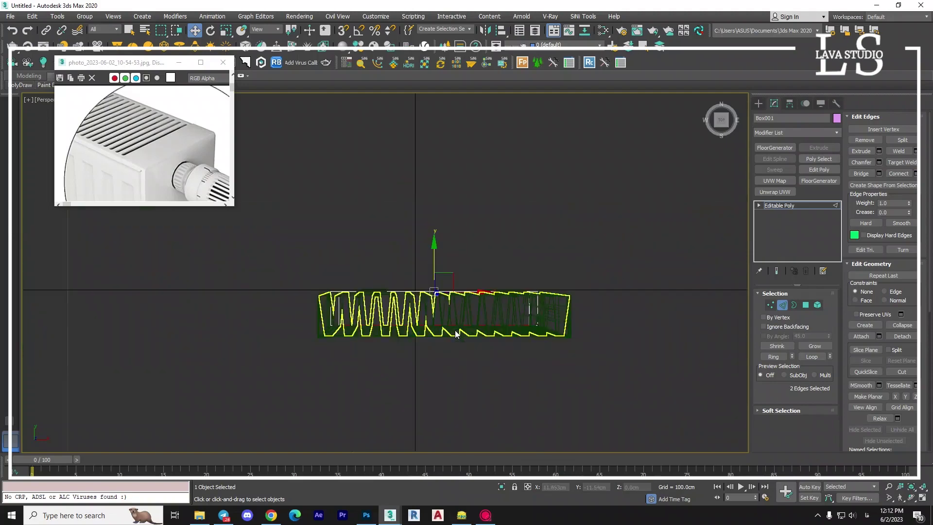
{"action": "middle_click_drag", "start_coordinate": [461, 332], "coordinate": [553, 329], "text": "alt"}
{"action": "scroll", "coordinate": [468, 328], "scroll_direction": "up", "scroll_amount": 5}
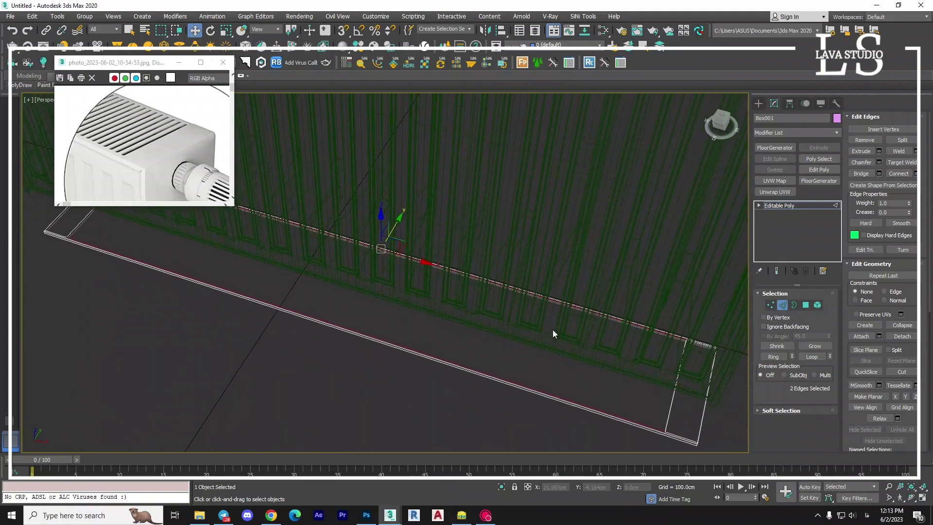
{"action": "scroll", "coordinate": [433, 286], "scroll_direction": "up", "scroll_amount": 3}
{"action": "scroll", "coordinate": [434, 286], "scroll_direction": "up", "scroll_amount": 2}
{"action": "left_click", "coordinate": [916, 174]}
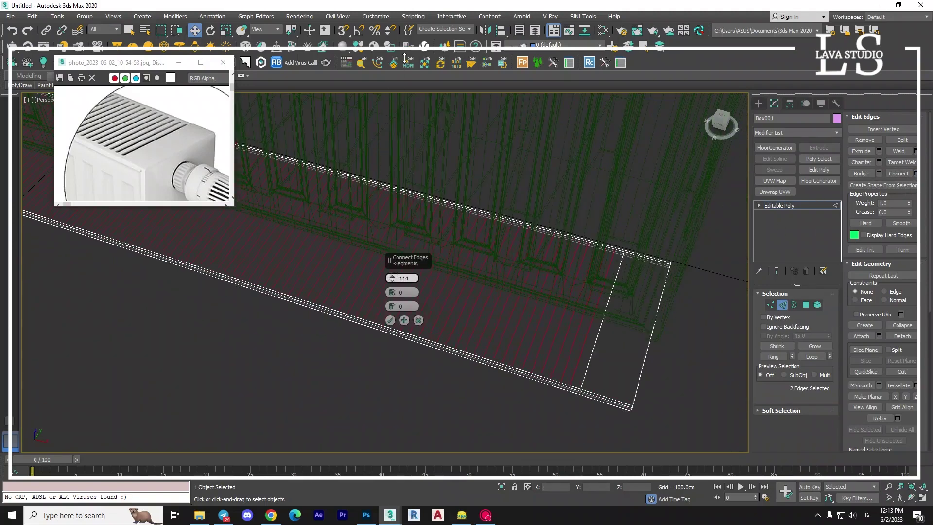
{"action": "mouse_move", "coordinate": [442, 189]}
{"action": "middle_mouse_down", "text": "alt"}
{"action": "mouse_move", "coordinate": [445, 330]}
{"action": "mouse_move", "coordinate": [429, 365]}
{"action": "mouse_move", "coordinate": [342, 338]}
{"action": "middle_mouse_up", "text": "alt"}
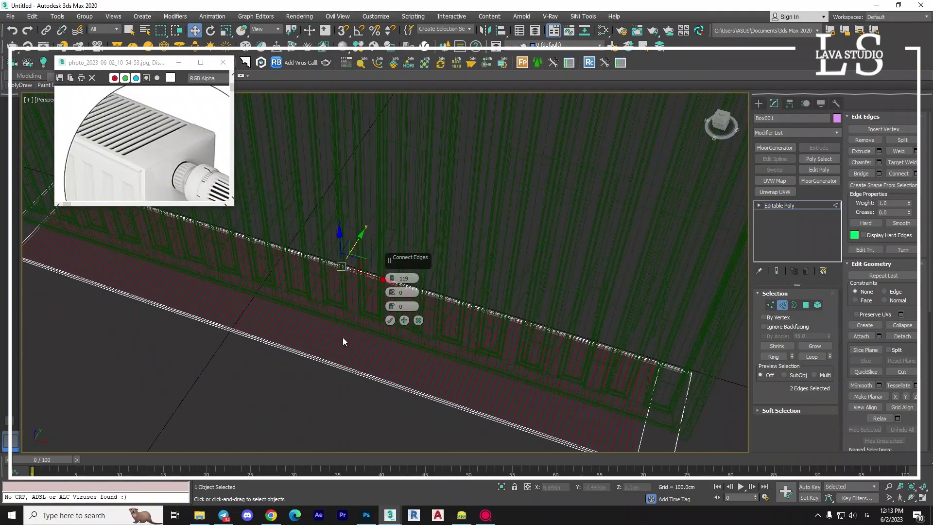
{"action": "left_click", "coordinate": [390, 320]}
Select the top box element, then switch to Edge mode and zoom onto the striped top face
{"action": "scroll", "coordinate": [598, 351], "scroll_direction": "down", "scroll_amount": 5}
{"action": "key", "text": "5"}
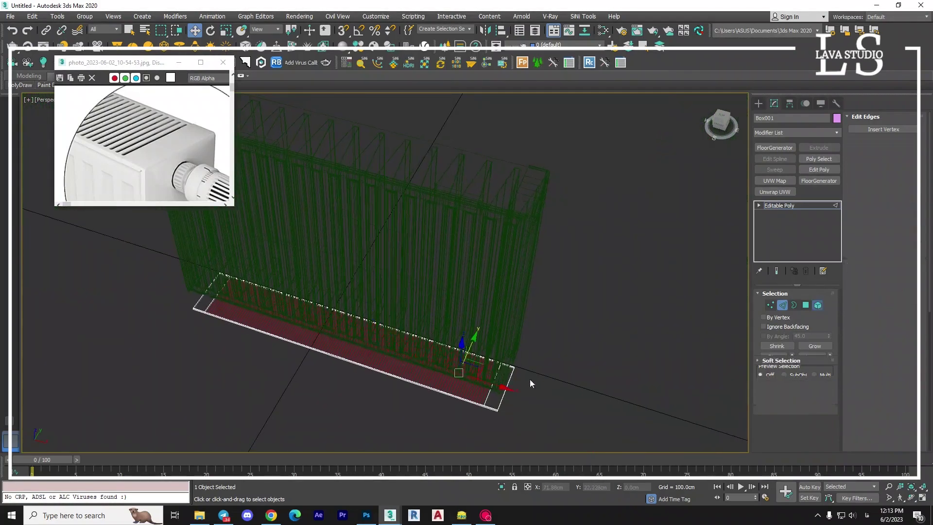
{"action": "left_click", "coordinate": [354, 320]}
{"action": "mouse_move", "coordinate": [354, 320]}
{"action": "middle_mouse_down", "text": "alt"}
{"action": "mouse_move", "coordinate": [348, 115]}
{"action": "mouse_move", "coordinate": [564, 333]}
{"action": "middle_mouse_up", "text": "alt"}
{"action": "key", "text": "2"}
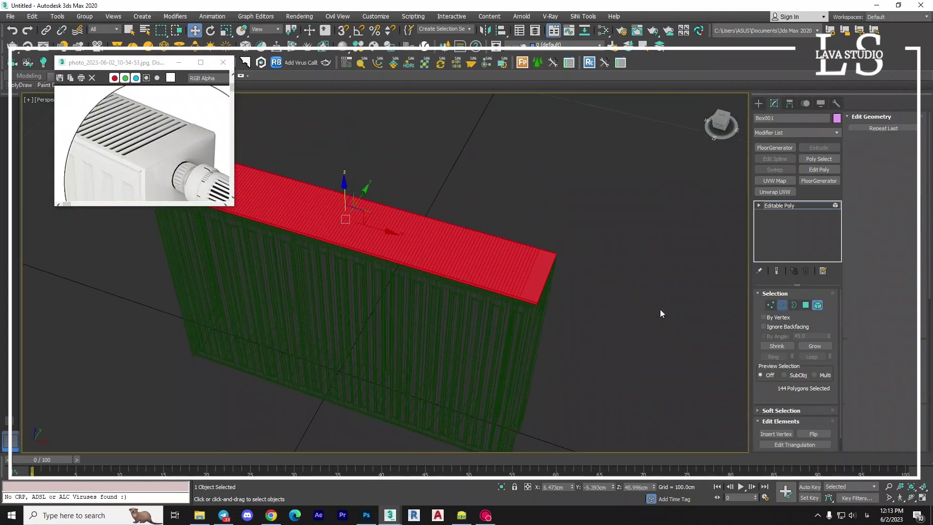
{"action": "scroll", "coordinate": [390, 358], "scroll_direction": "up", "scroll_amount": 3}
{"action": "scroll", "coordinate": [390, 358], "scroll_direction": "up", "scroll_amount": 2}
{"action": "mouse_move", "coordinate": [403, 389]}
{"action": "middle_mouse_down", "text": "alt"}
{"action": "mouse_move", "coordinate": [558, 381]}
{"action": "mouse_move", "coordinate": [584, 391]}
{"action": "mouse_move", "coordinate": [513, 361]}
{"action": "mouse_move", "coordinate": [515, 343]}
{"action": "middle_mouse_up", "text": "alt"}
{"action": "scroll", "coordinate": [516, 343], "scroll_direction": "up", "scroll_amount": 2}
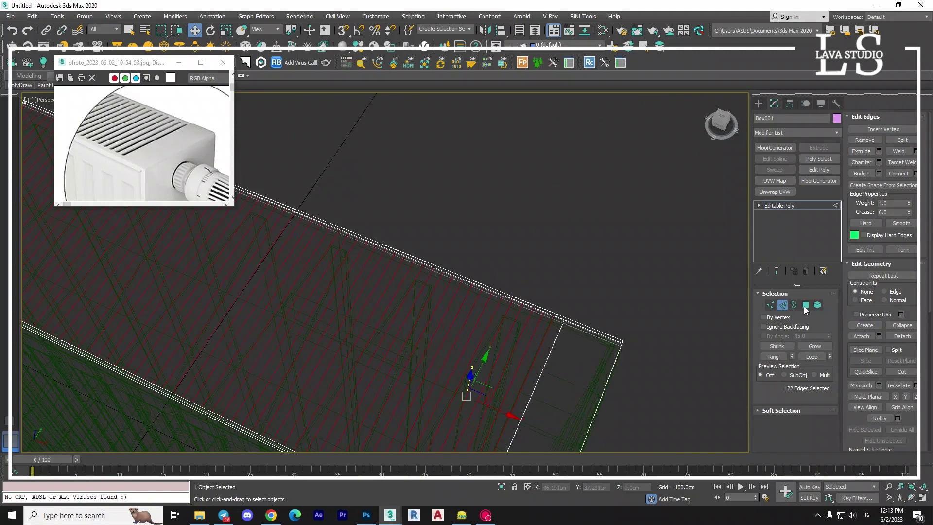
In Polygon mode, Ctrl-select alternating strips across the right and middle of the top face
{"action": "left_click", "coordinate": [805, 306]}
{"action": "left_click", "coordinate": [543, 348]}
{"action": "left_click", "coordinate": [492, 348], "text": "ctrl"}
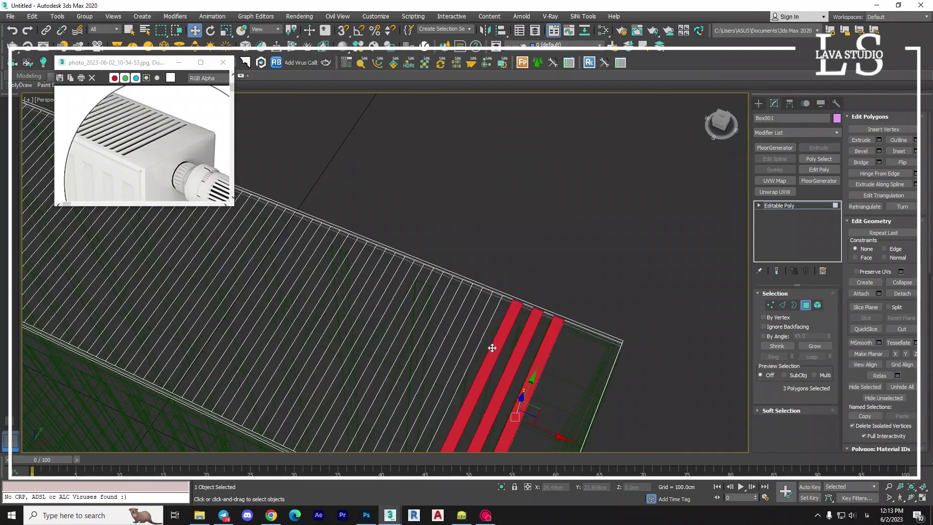
{"action": "left_click", "coordinate": [461, 341], "text": "ctrl"}
{"action": "left_click", "coordinate": [427, 331], "text": "ctrl"}
{"action": "left_click", "coordinate": [411, 327], "text": "ctrl"}
{"action": "left_click", "coordinate": [384, 321], "text": "ctrl"}
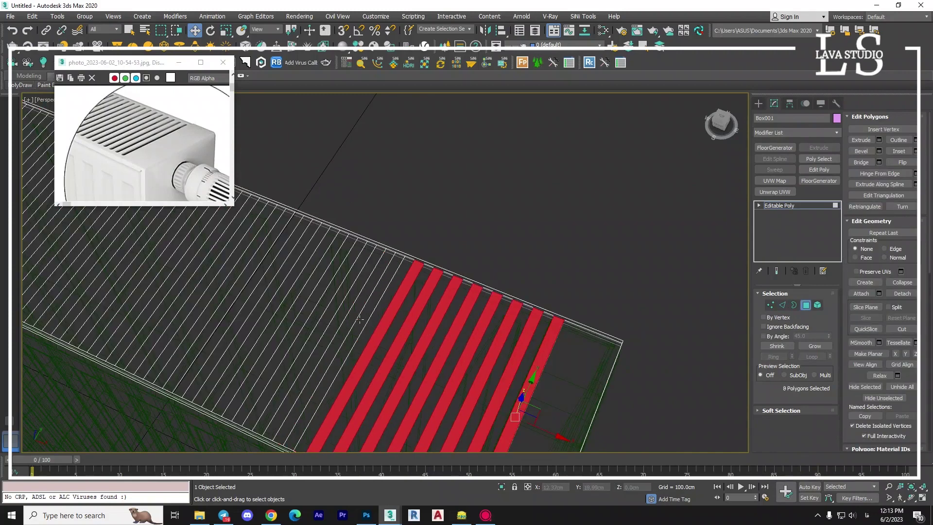
{"action": "left_click", "coordinate": [339, 312], "text": "ctrl"}
{"action": "left_click", "coordinate": [311, 303], "text": "ctrl"}
{"action": "left_click", "coordinate": [280, 293], "text": "ctrl"}
{"action": "left_click", "coordinate": [251, 283], "text": "ctrl"}
{"action": "left_click", "coordinate": [221, 273], "text": "ctrl"}
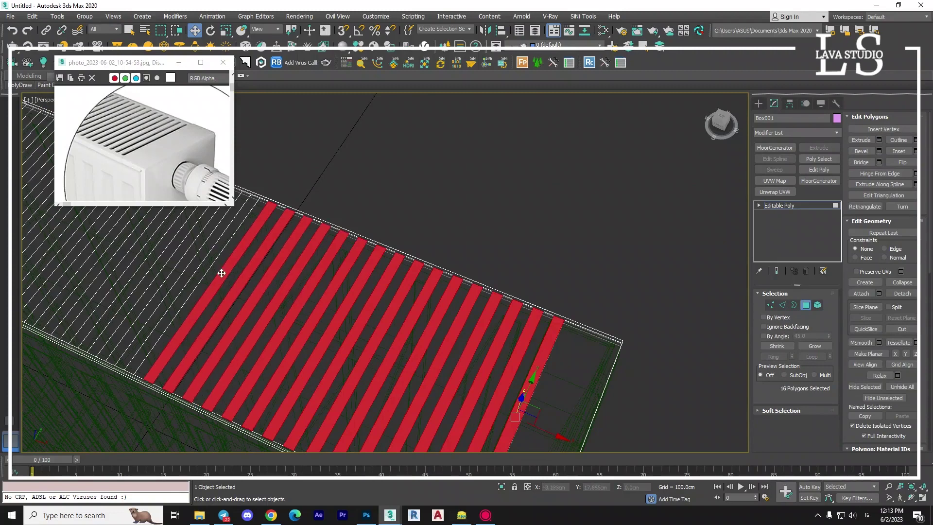
{"action": "left_click", "coordinate": [183, 265], "text": "ctrl"}
{"action": "left_click", "coordinate": [141, 254], "text": "ctrl"}
{"action": "middle_click_drag", "start_coordinate": [141, 254], "coordinate": [263, 302]}
{"action": "left_click", "coordinate": [321, 337], "text": "ctrl"}
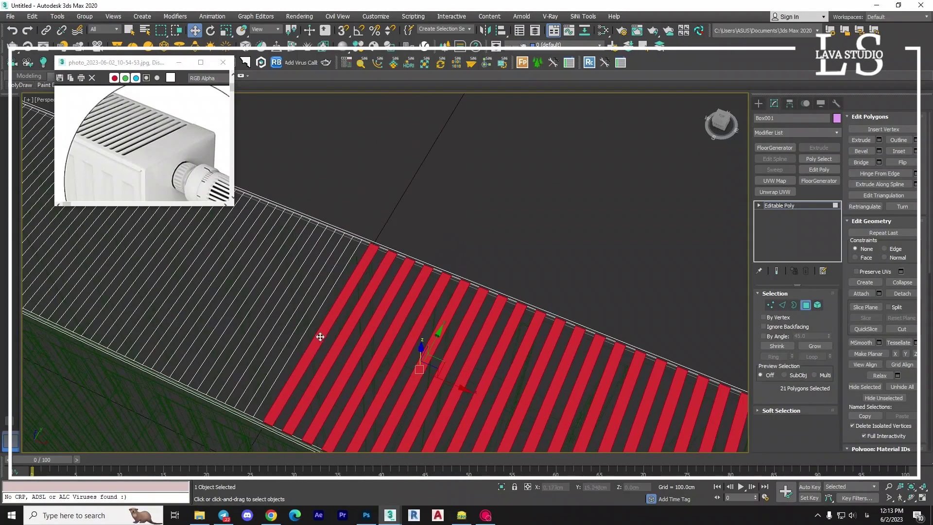
{"action": "left_click", "coordinate": [281, 320], "text": "ctrl"}
{"action": "left_click", "coordinate": [263, 313], "text": "ctrl"}
{"action": "left_click", "coordinate": [224, 298], "text": "ctrl"}
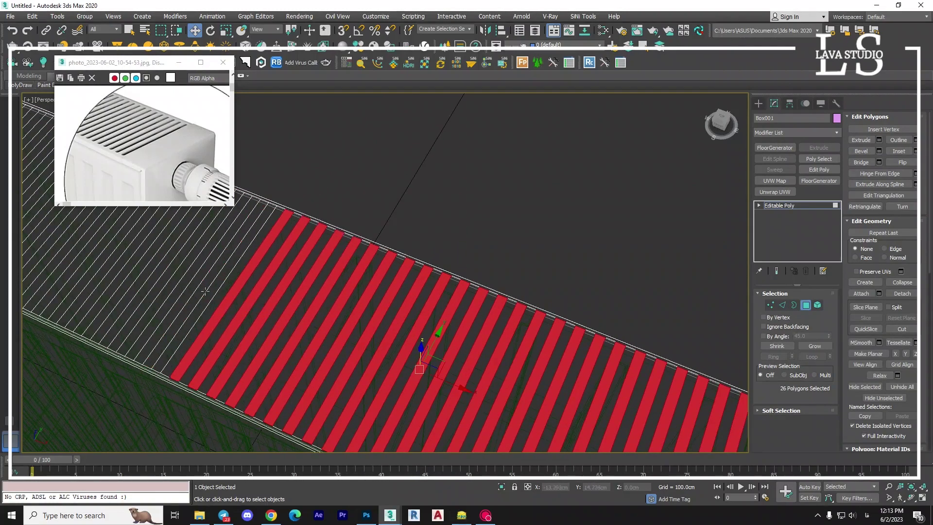
{"action": "left_click", "coordinate": [188, 284], "text": "ctrl"}
{"action": "left_click", "coordinate": [169, 277], "text": "ctrl"}
{"action": "left_click", "coordinate": [129, 263], "text": "ctrl"}
{"action": "left_click", "coordinate": [106, 255], "text": "ctrl"}
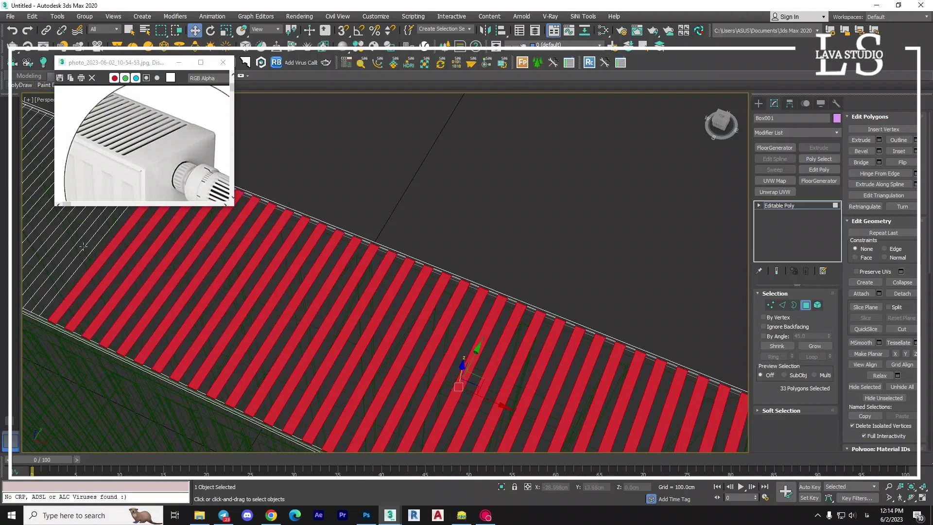
{"action": "left_click", "coordinate": [83, 247], "text": "ctrl"}
{"action": "left_click", "coordinate": [67, 244], "text": "ctrl"}
{"action": "left_click", "coordinate": [39, 235], "text": "ctrl"}
Add the remaining alternating strips toward the left end, reaching 61 selected polygons
{"action": "middle_click_drag", "start_coordinate": [29, 233], "coordinate": [272, 371]}
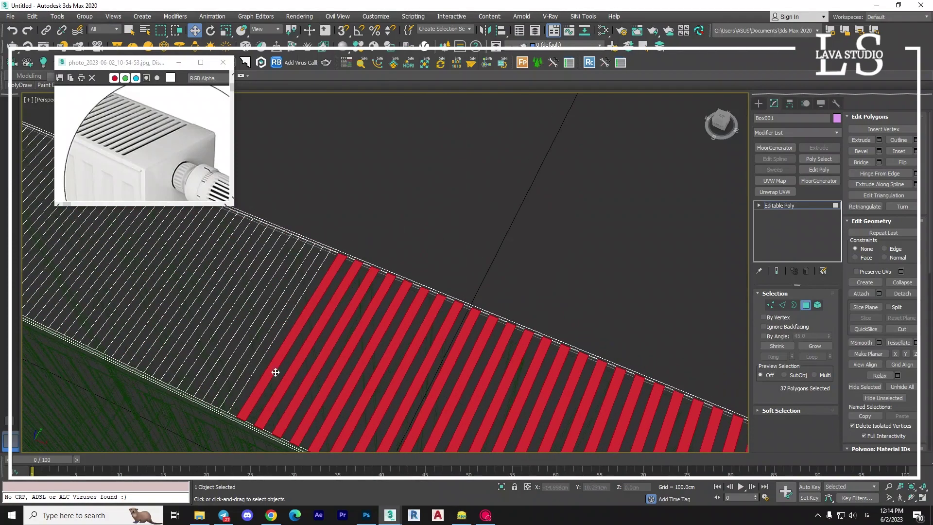
{"action": "left_click", "coordinate": [260, 354], "text": "ctrl"}
{"action": "left_click", "coordinate": [225, 338], "text": "ctrl"}
{"action": "left_click", "coordinate": [196, 333], "text": "ctrl"}
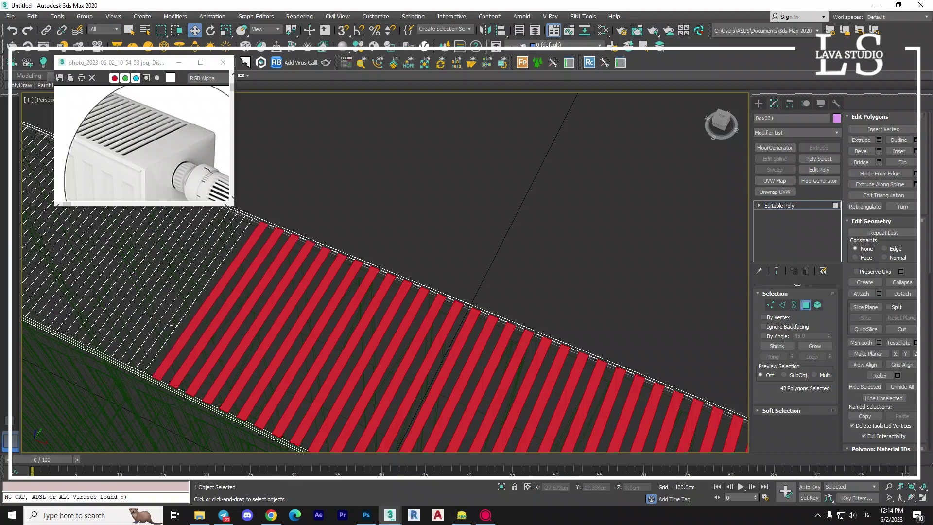
{"action": "left_click", "coordinate": [146, 315], "text": "ctrl"}
{"action": "left_click", "coordinate": [100, 308], "text": "ctrl"}
{"action": "left_click", "coordinate": [67, 291], "text": "ctrl"}
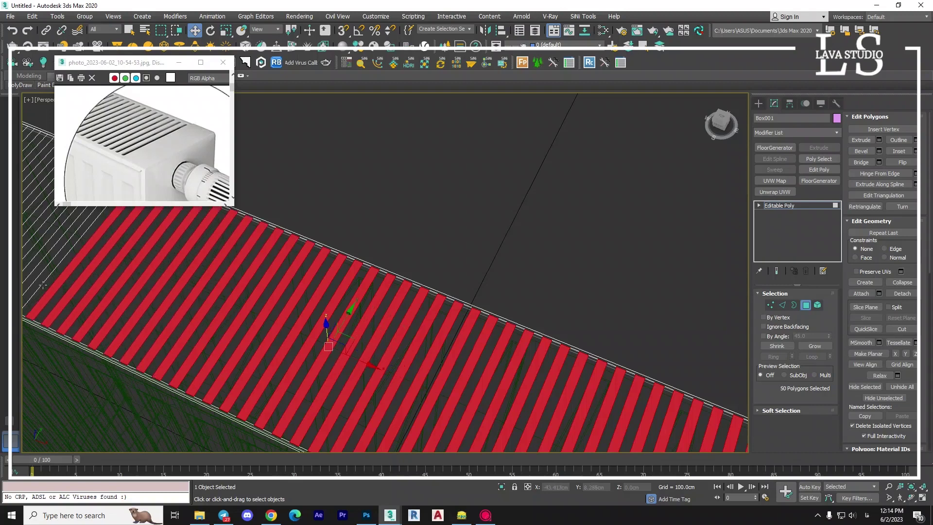
{"action": "left_click", "coordinate": [35, 271], "text": "ctrl"}
{"action": "mouse_move", "coordinate": [33, 185]}
{"action": "middle_mouse_down"}
{"action": "mouse_move", "coordinate": [312, 322]}
{"action": "mouse_move", "coordinate": [371, 340]}
{"action": "middle_mouse_up"}
{"action": "left_click", "coordinate": [282, 315], "text": "ctrl"}
{"action": "left_click", "coordinate": [265, 313], "text": "ctrl"}
{"action": "left_click", "coordinate": [234, 311], "text": "ctrl"}
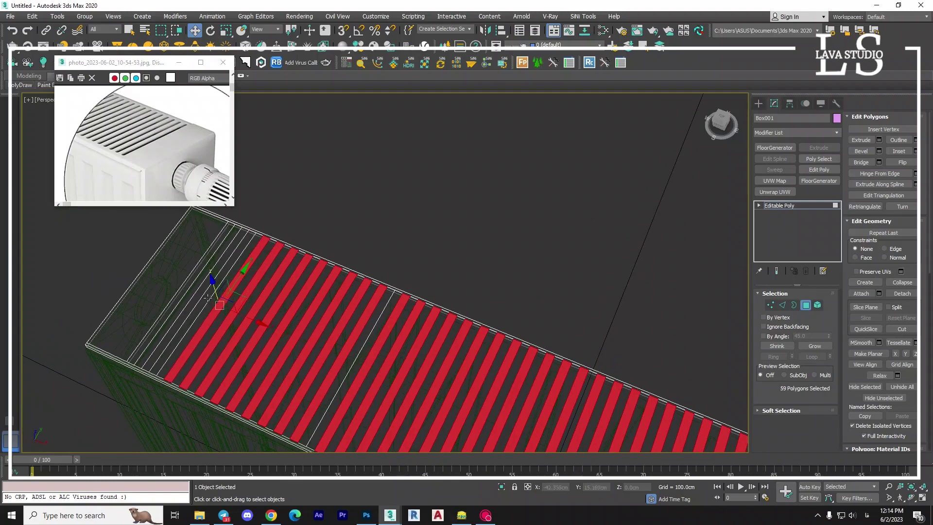
{"action": "left_click", "coordinate": [211, 282], "text": "ctrl"}
{"action": "left_click", "coordinate": [197, 271], "text": "ctrl"}
{"action": "middle_click_drag", "start_coordinate": [197, 271], "coordinate": [436, 366], "text": "alt"}
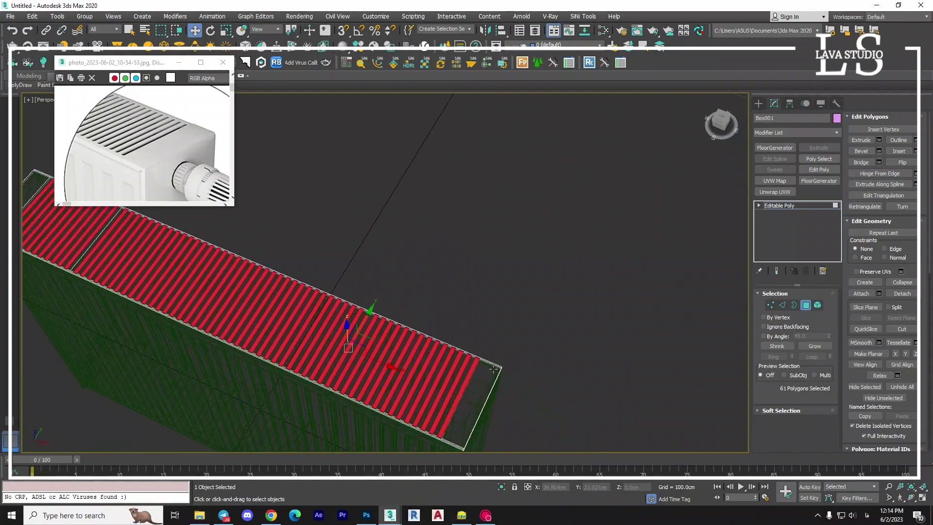
{"action": "scroll", "coordinate": [491, 379], "scroll_direction": "up", "scroll_amount": 5}
Inset the 61 selected top strips by 0.1cm
{"action": "left_click", "coordinate": [916, 151]}
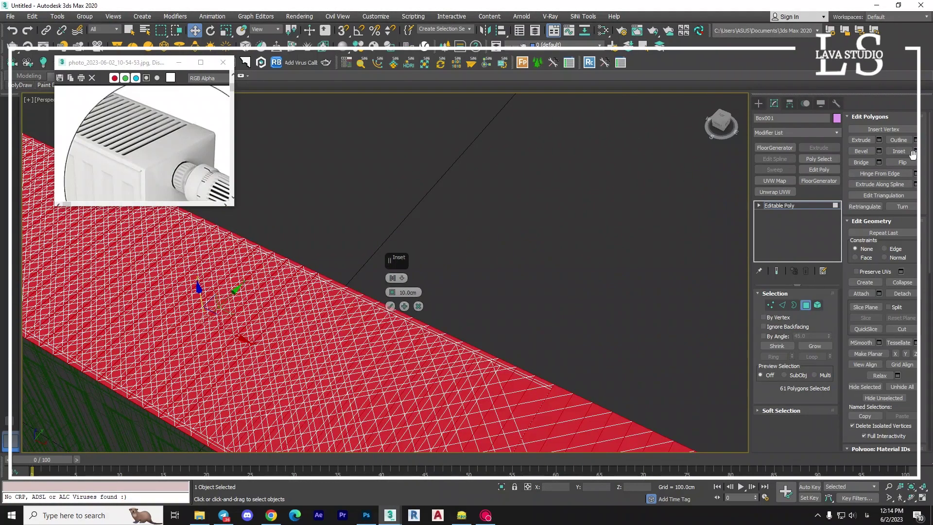
{"action": "right_click", "coordinate": [393, 293]}
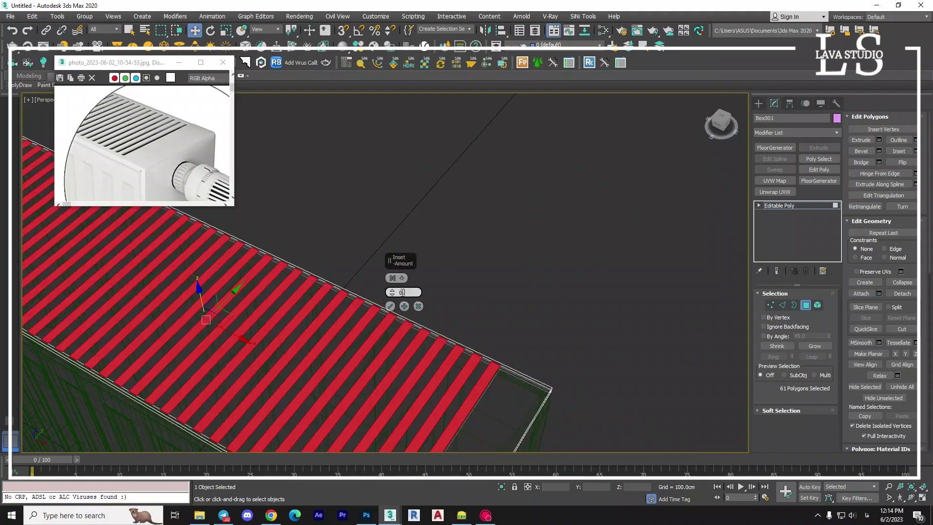
{"action": "type", "text": ".01"}
{"action": "key", "text": "Return"}
{"action": "type", "text": ".05"}
{"action": "key", "text": "Return"}
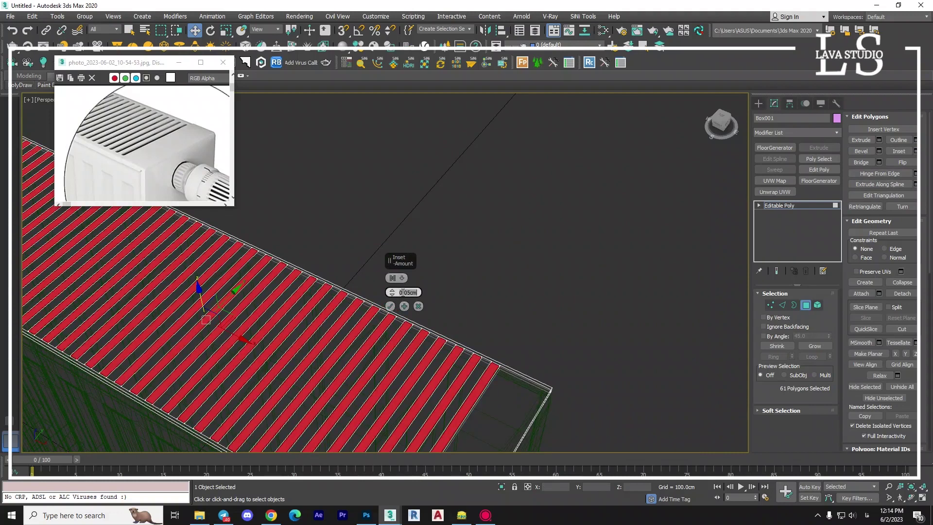
{"action": "type", "text": ".1"}
{"action": "key", "text": "Return"}
{"action": "scroll", "coordinate": [470, 363], "scroll_direction": "up", "scroll_amount": 1}
{"action": "left_click", "coordinate": [390, 306]}
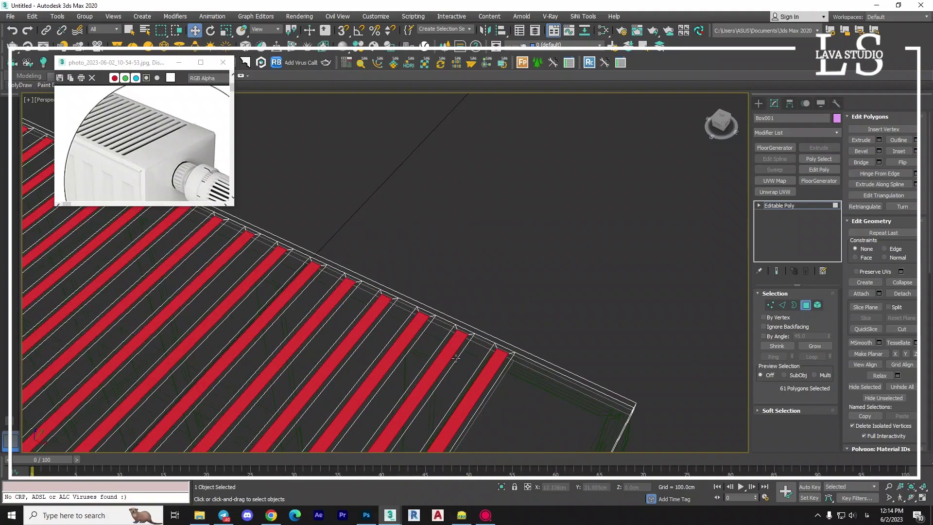
{"action": "scroll", "coordinate": [535, 330], "scroll_direction": "up", "scroll_amount": 2}
Extrude the inset strips downward by 1 into the top, forming recessed grille slots
{"action": "left_click", "coordinate": [879, 141]}
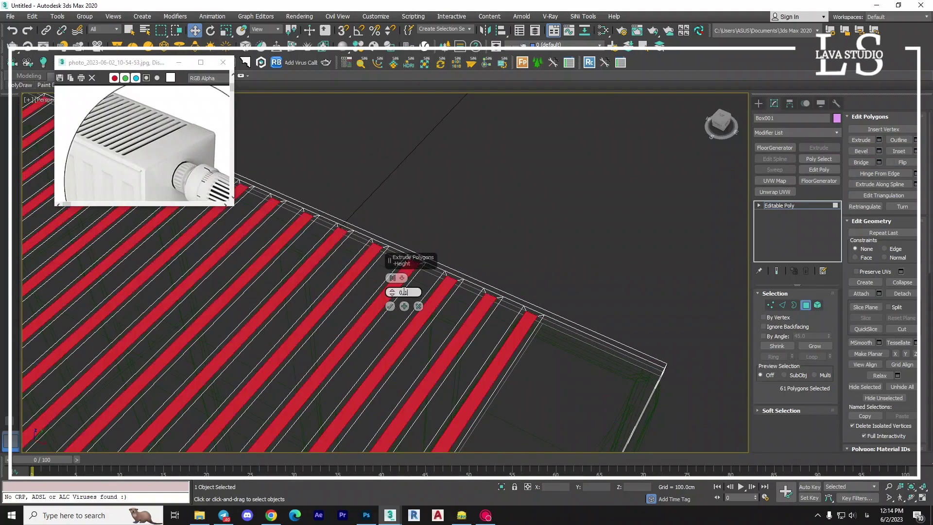
{"action": "key", "text": "Return"}
{"action": "type", "text": "1"}
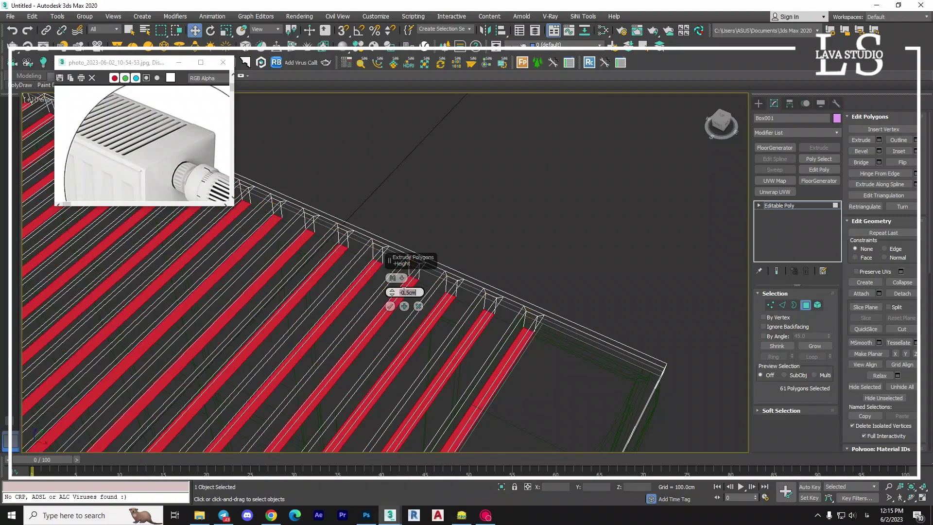
{"action": "key", "text": "Return"}
{"action": "scroll", "coordinate": [457, 366], "scroll_direction": "up", "scroll_amount": 2}
{"action": "left_click", "coordinate": [391, 306]}
{"action": "scroll", "coordinate": [395, 317], "scroll_direction": "down", "scroll_amount": 3}
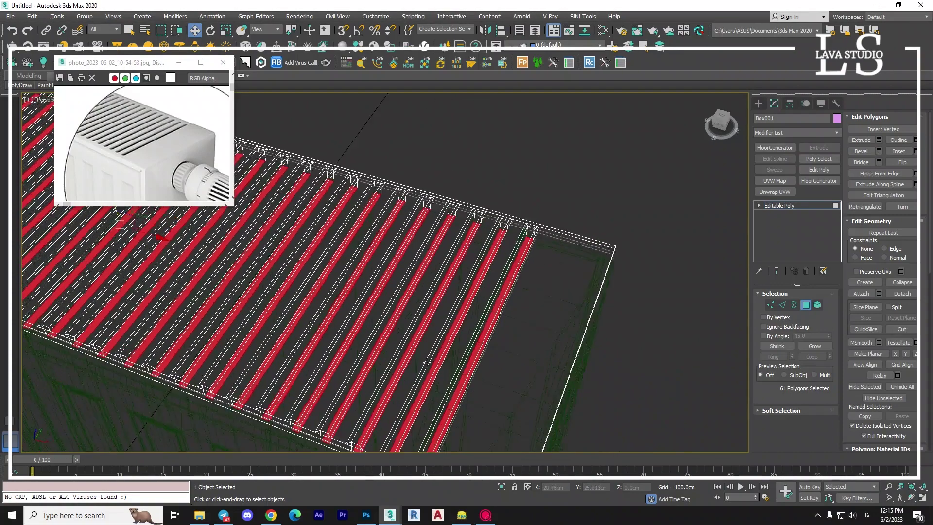
{"action": "scroll", "coordinate": [409, 340], "scroll_direction": "down", "scroll_amount": 5}
{"action": "scroll", "coordinate": [427, 365], "scroll_direction": "down", "scroll_amount": 3}
{"action": "scroll", "coordinate": [415, 372], "scroll_direction": "up", "scroll_amount": 2}
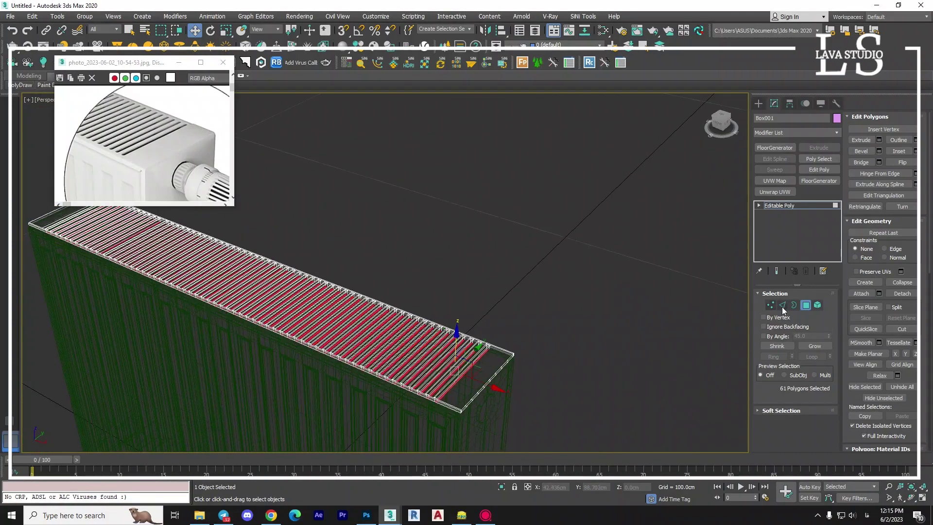
In Edge mode, orbit to the radiator's end and select a pair of top edges
{"action": "left_click", "coordinate": [783, 304]}
{"action": "scroll", "coordinate": [415, 401], "scroll_direction": "up", "scroll_amount": 1}
{"action": "scroll", "coordinate": [415, 402], "scroll_direction": "up", "scroll_amount": 2}
{"action": "middle_click_drag", "start_coordinate": [511, 377], "coordinate": [548, 370], "text": "alt"}
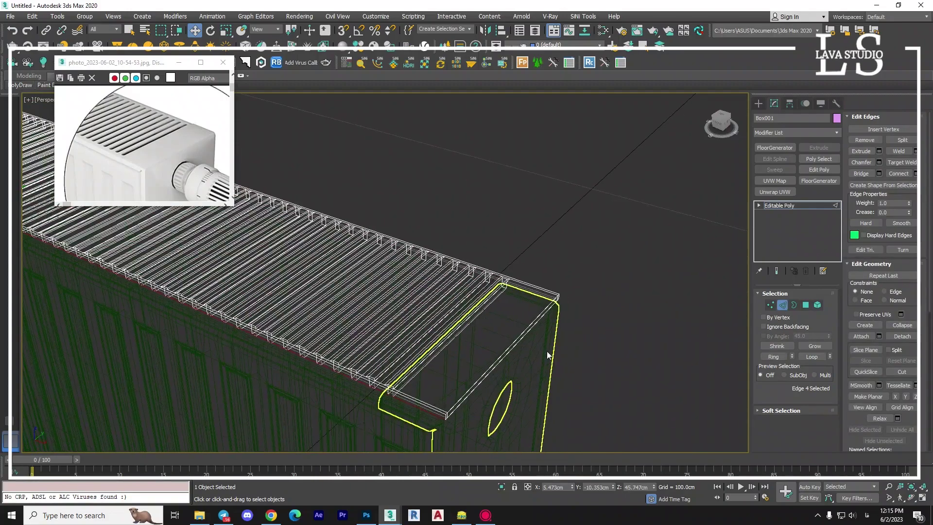
{"action": "scroll", "coordinate": [558, 351], "scroll_direction": "down", "scroll_amount": 4}
{"action": "scroll", "coordinate": [558, 351], "scroll_direction": "up", "scroll_amount": 2}
{"action": "scroll", "coordinate": [494, 341], "scroll_direction": "up", "scroll_amount": 2}
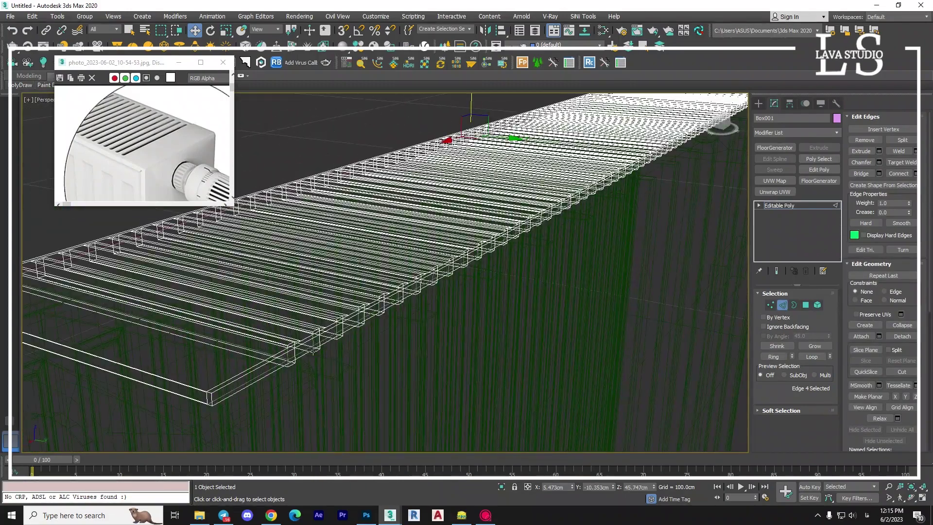
{"action": "left_click", "coordinate": [493, 341]}
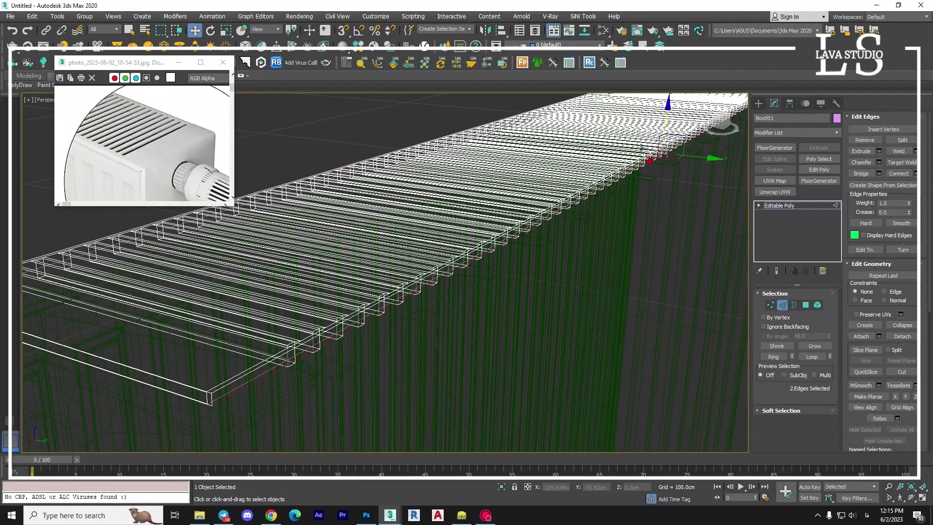
{"action": "middle_click_drag", "start_coordinate": [486, 292], "coordinate": [584, 272], "text": "alt"}
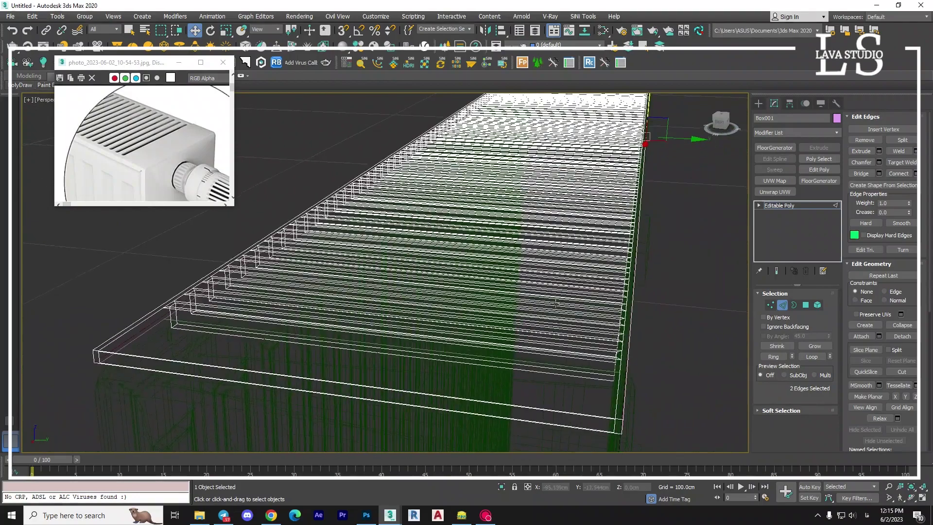
Switch to Element then Polygon mode and select the top face polygons while orbiting the slab
{"action": "left_click", "coordinate": [818, 304], "text": "ctrl"}
{"action": "middle_click_drag", "start_coordinate": [464, 261], "coordinate": [534, 220], "text": "alt"}
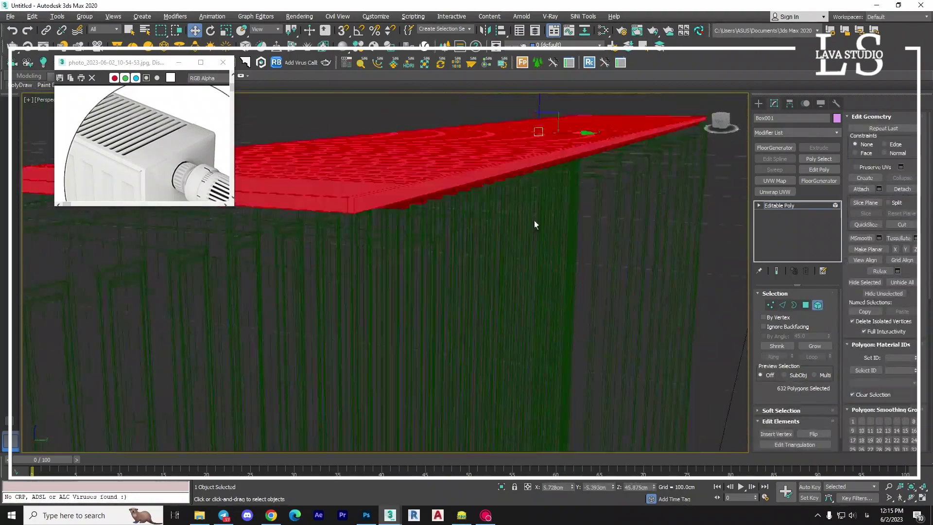
{"action": "left_click", "coordinate": [806, 305]}
{"action": "middle_click_drag", "start_coordinate": [438, 244], "coordinate": [486, 272], "text": "alt"}
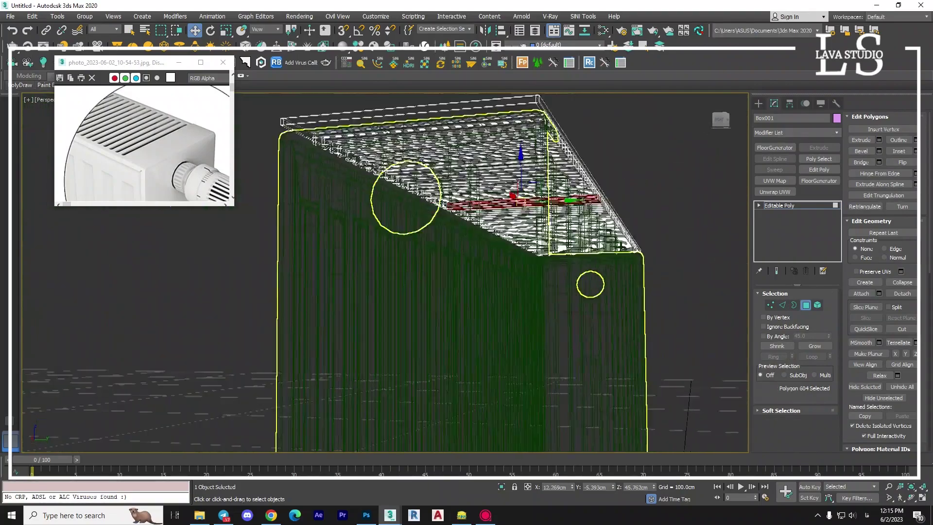
{"action": "left_click", "coordinate": [396, 132]}
{"action": "left_click", "coordinate": [474, 215]}
{"action": "scroll", "coordinate": [474, 215], "scroll_direction": "up", "scroll_amount": 2}
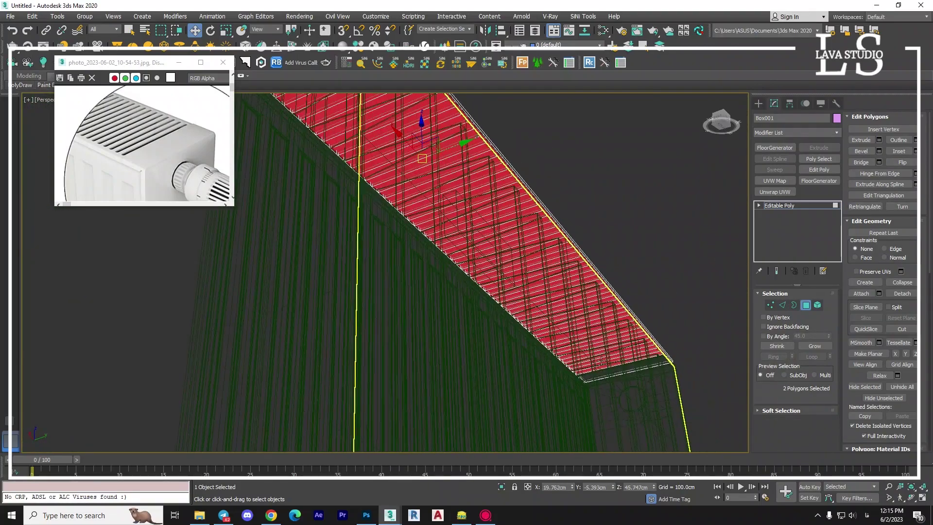
{"action": "middle_click_drag", "start_coordinate": [507, 287], "coordinate": [509, 320], "text": "alt"}
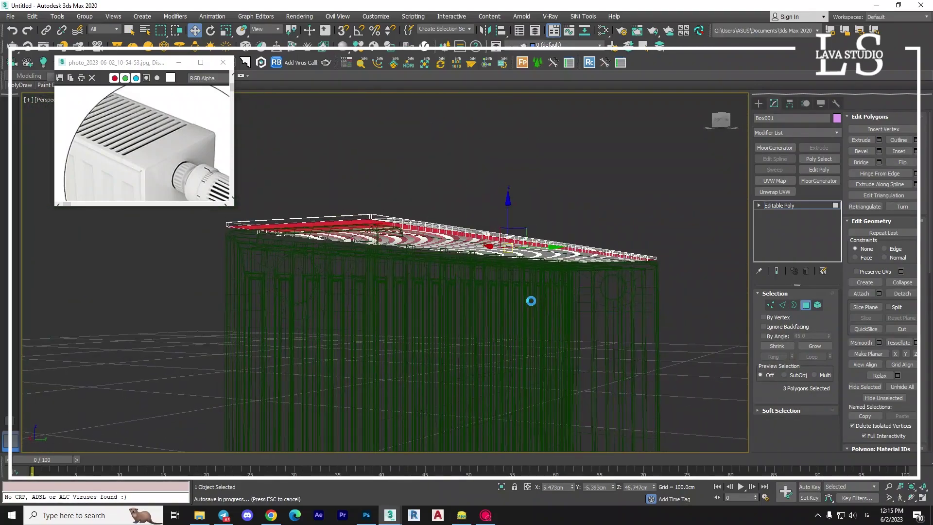
{"action": "mouse_move", "coordinate": [443, 365]}
{"action": "middle_mouse_down", "text": "alt"}
{"action": "mouse_move", "coordinate": [425, 319]}
{"action": "mouse_move", "coordinate": [797, 327]}
{"action": "middle_mouse_up", "text": "alt"}
Clear the polygon selection, then select the slab's front border and inspect the underside
{"action": "left_click", "coordinate": [425, 320]}
{"action": "key", "text": "3"}
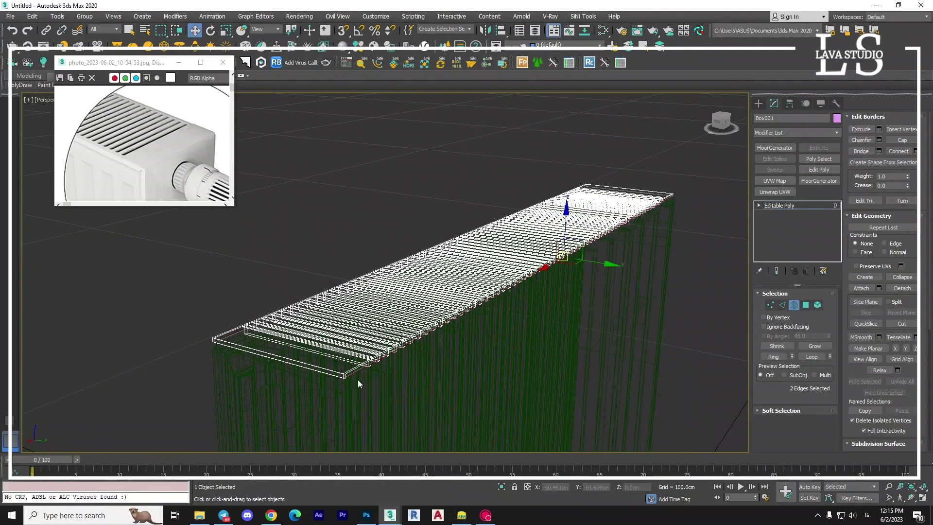
{"action": "left_click", "coordinate": [351, 377]}
{"action": "mouse_move", "coordinate": [378, 397]}
{"action": "middle_mouse_down", "text": "alt"}
{"action": "mouse_move", "coordinate": [427, 238]}
{"action": "mouse_move", "coordinate": [469, 225]}
{"action": "mouse_move", "coordinate": [523, 258]}
{"action": "mouse_move", "coordinate": [500, 243]}
{"action": "mouse_move", "coordinate": [502, 262]}
{"action": "mouse_move", "coordinate": [527, 286]}
{"action": "mouse_move", "coordinate": [487, 290]}
{"action": "middle_mouse_up", "text": "alt"}
{"action": "scroll", "coordinate": [562, 287], "scroll_direction": "down", "scroll_amount": 2}
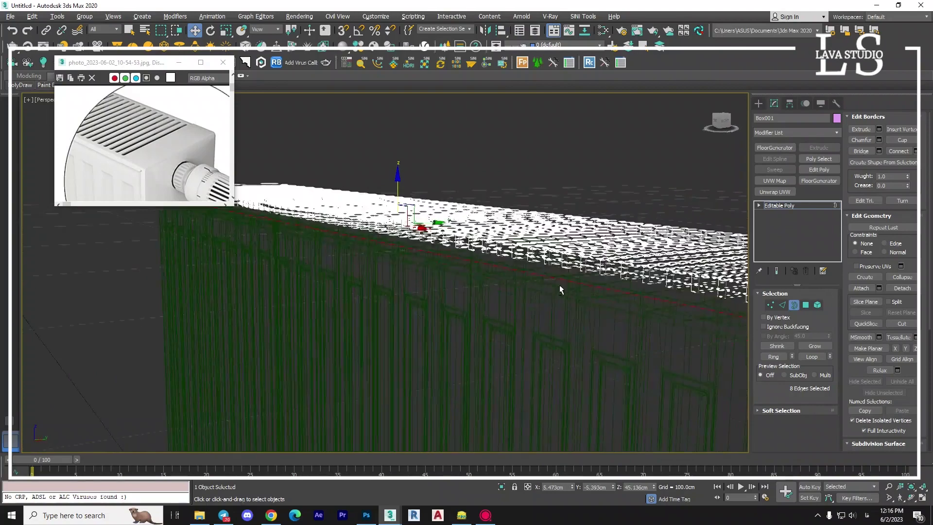
{"action": "scroll", "coordinate": [563, 287], "scroll_direction": "down", "scroll_amount": 5}
{"action": "middle_click_drag", "start_coordinate": [501, 335], "coordinate": [643, 272], "text": "alt"}
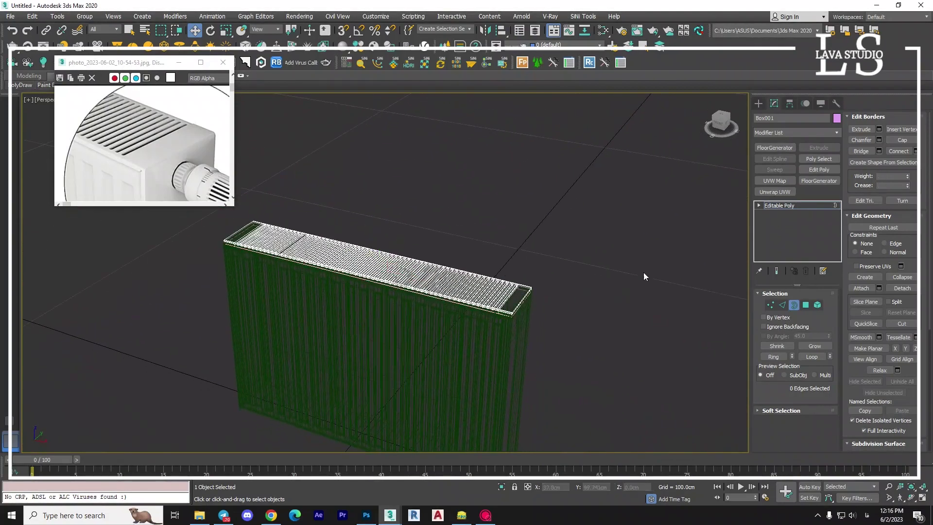
Exit sub-object editing and orbit the Perspective view around the finished radiator
{"action": "left_click", "coordinate": [510, 329]}
{"action": "mouse_move", "coordinate": [229, 219]}
{"action": "middle_mouse_down", "text": "alt"}
{"action": "mouse_move", "coordinate": [510, 329]}
{"action": "mouse_move", "coordinate": [427, 344]}
{"action": "mouse_move", "coordinate": [475, 347]}
{"action": "mouse_move", "coordinate": [408, 357]}
{"action": "middle_mouse_up", "text": "alt"}
{"action": "scroll", "coordinate": [420, 339], "scroll_direction": "up", "scroll_amount": 3}
{"action": "scroll", "coordinate": [420, 339], "scroll_direction": "down", "scroll_amount": 3}
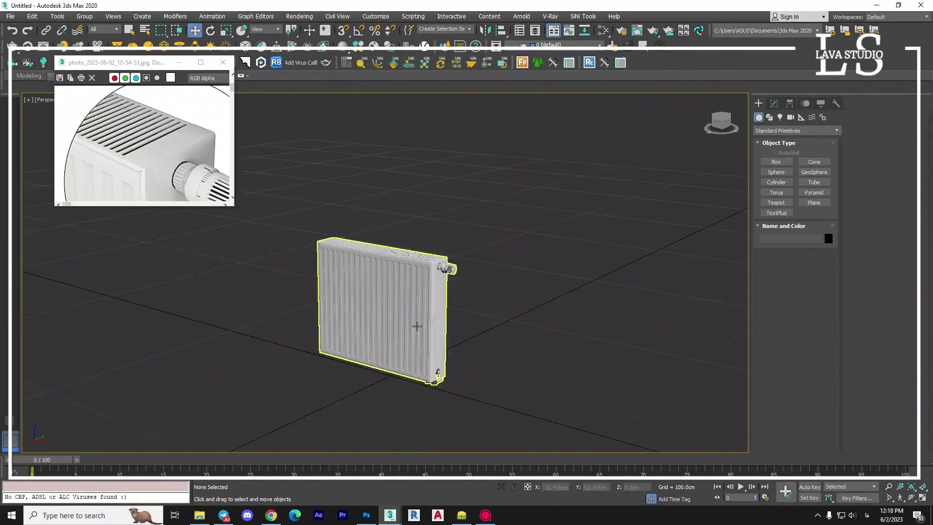
{"action": "scroll", "coordinate": [420, 340], "scroll_direction": "up", "scroll_amount": 2}
{"action": "scroll", "coordinate": [146, 195], "scroll_direction": "down", "scroll_amount": 2}
{"action": "scroll", "coordinate": [145, 198], "scroll_direction": "down", "scroll_amount": 2}
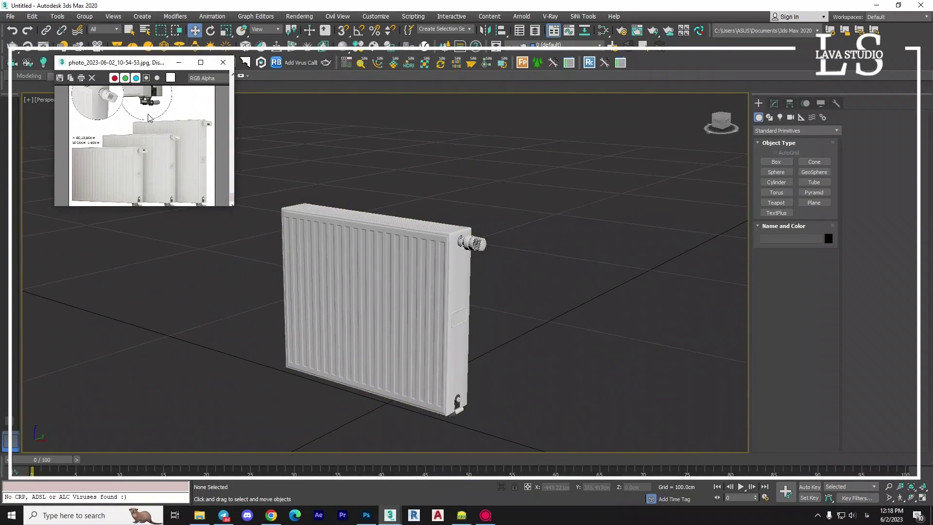
{"action": "mouse_move", "coordinate": [370, 316]}
{"action": "middle_mouse_down", "text": "alt"}
{"action": "mouse_move", "coordinate": [427, 304]}
{"action": "mouse_move", "coordinate": [375, 298]}
{"action": "mouse_move", "coordinate": [368, 335]}
{"action": "mouse_move", "coordinate": [396, 308]}
{"action": "middle_mouse_up", "text": "alt"}
{"action": "scroll", "coordinate": [392, 318], "scroll_direction": "up", "scroll_amount": 2}
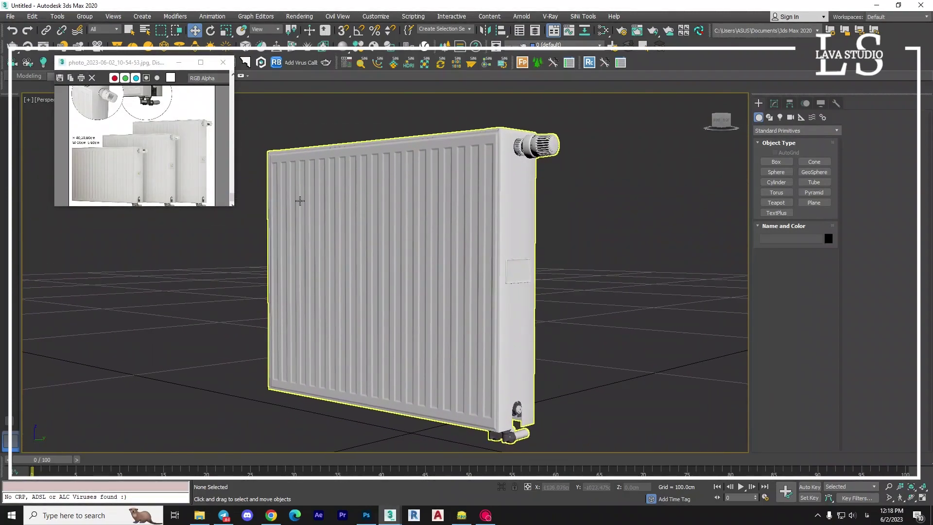
Reposition and browse the reference photo window, then close it
{"action": "left_click_drag", "start_coordinate": [117, 63], "coordinate": [84, 67]}
{"action": "left_click_drag", "start_coordinate": [202, 210], "coordinate": [252, 310]}
{"action": "scroll", "coordinate": [180, 254], "scroll_direction": "up", "scroll_amount": 2}
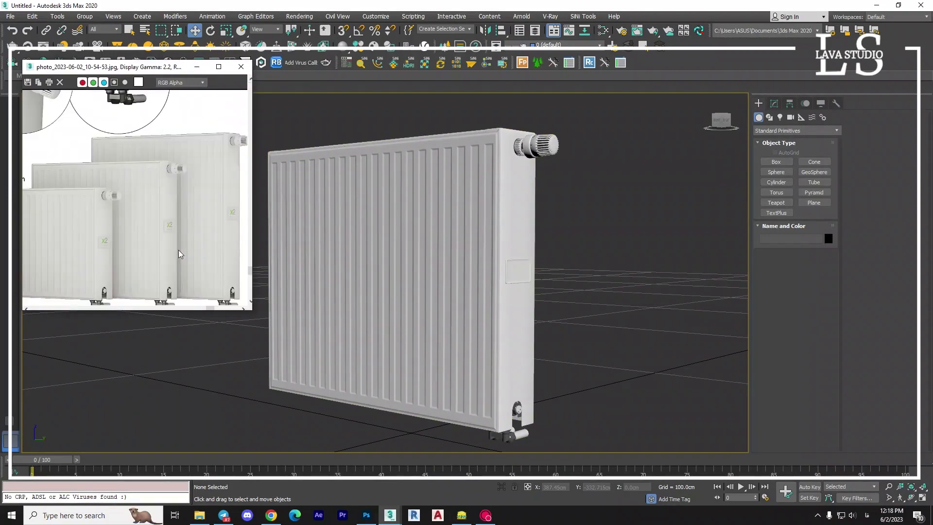
{"action": "middle_click_drag", "start_coordinate": [171, 245], "coordinate": [210, 243]}
{"action": "left_click", "coordinate": [242, 67]}
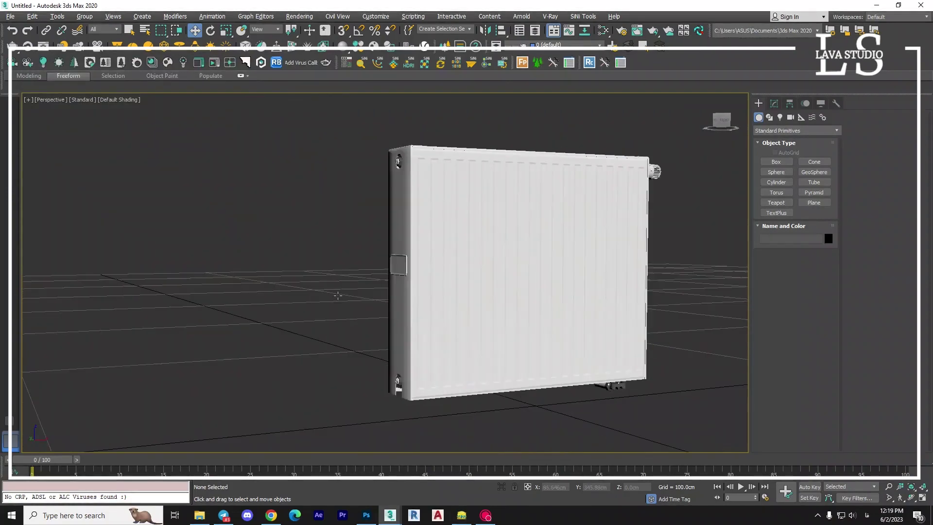